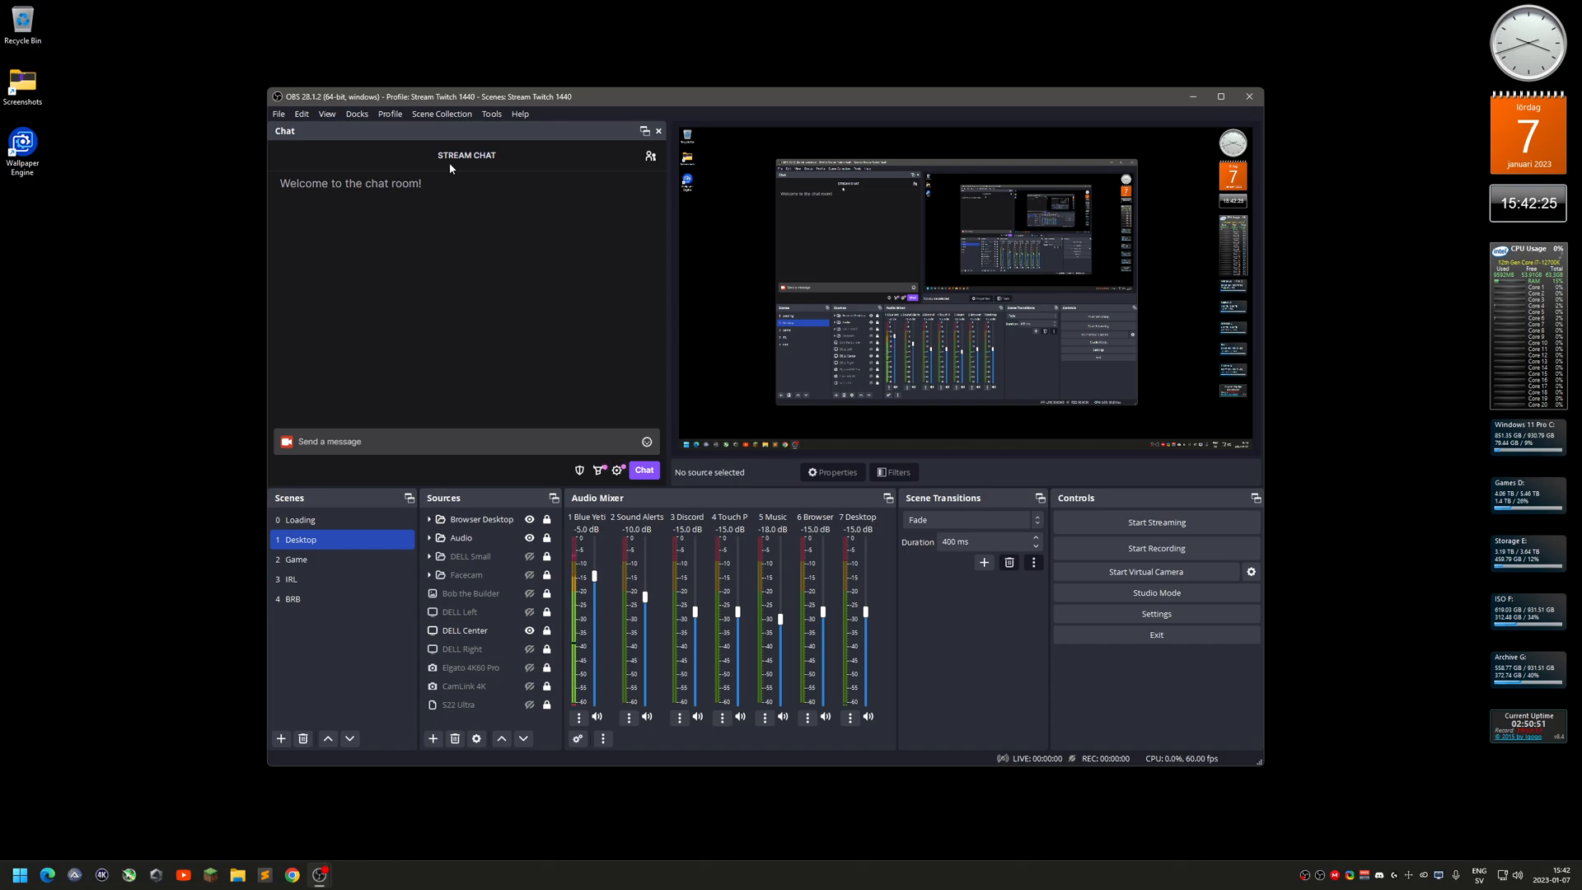
Review the existing profiles and scene collections without switching to another one
{"action": "left_click", "coordinate": [390, 114]}
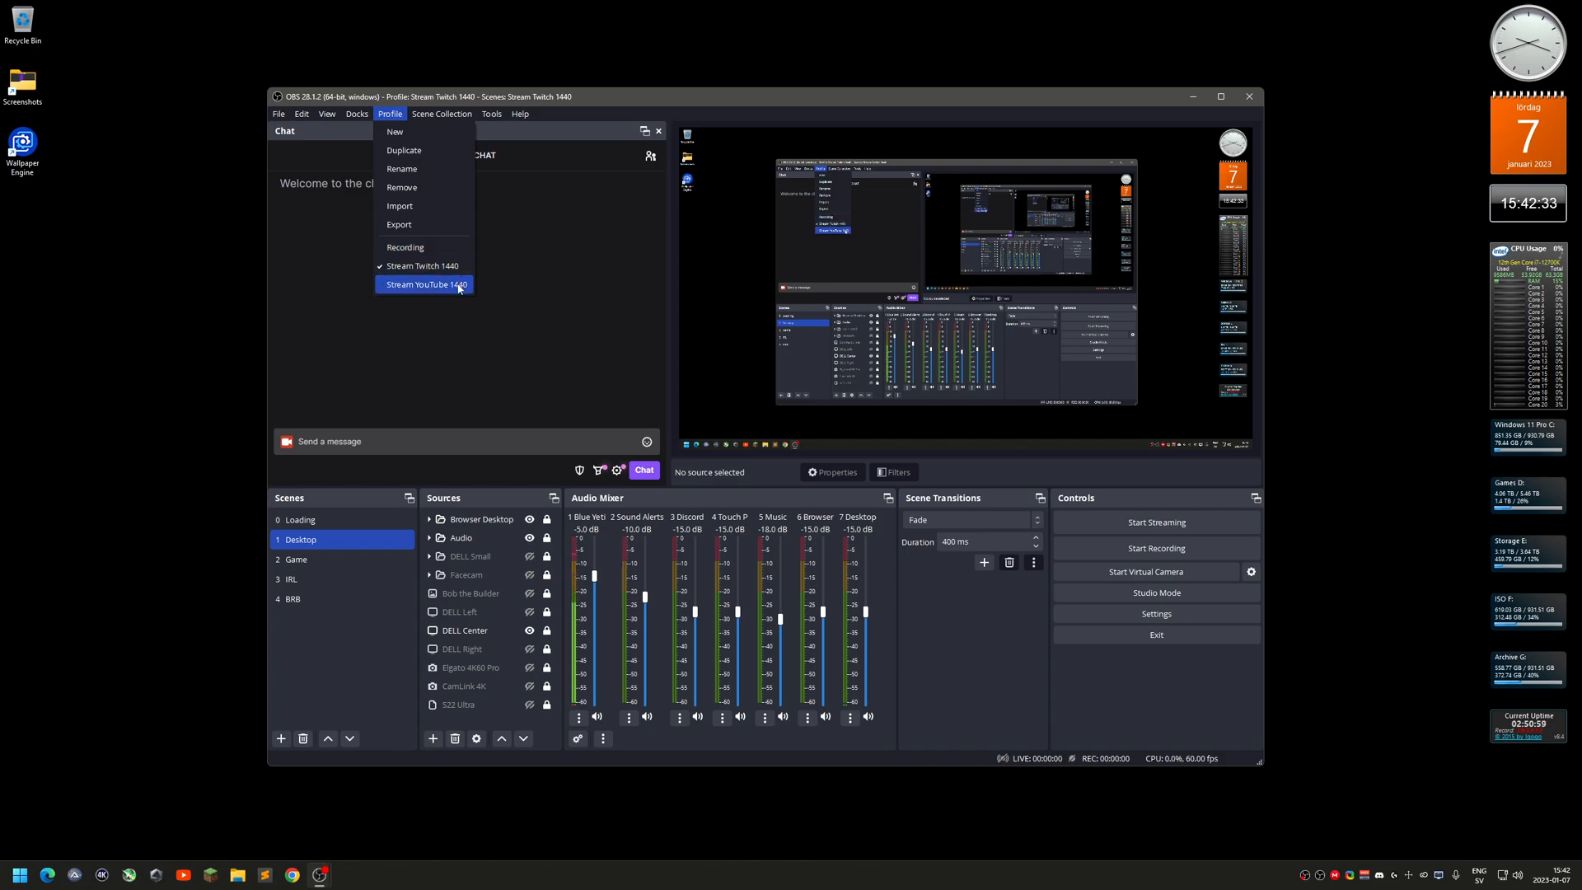
{"action": "mouse_move", "coordinate": [443, 116]}
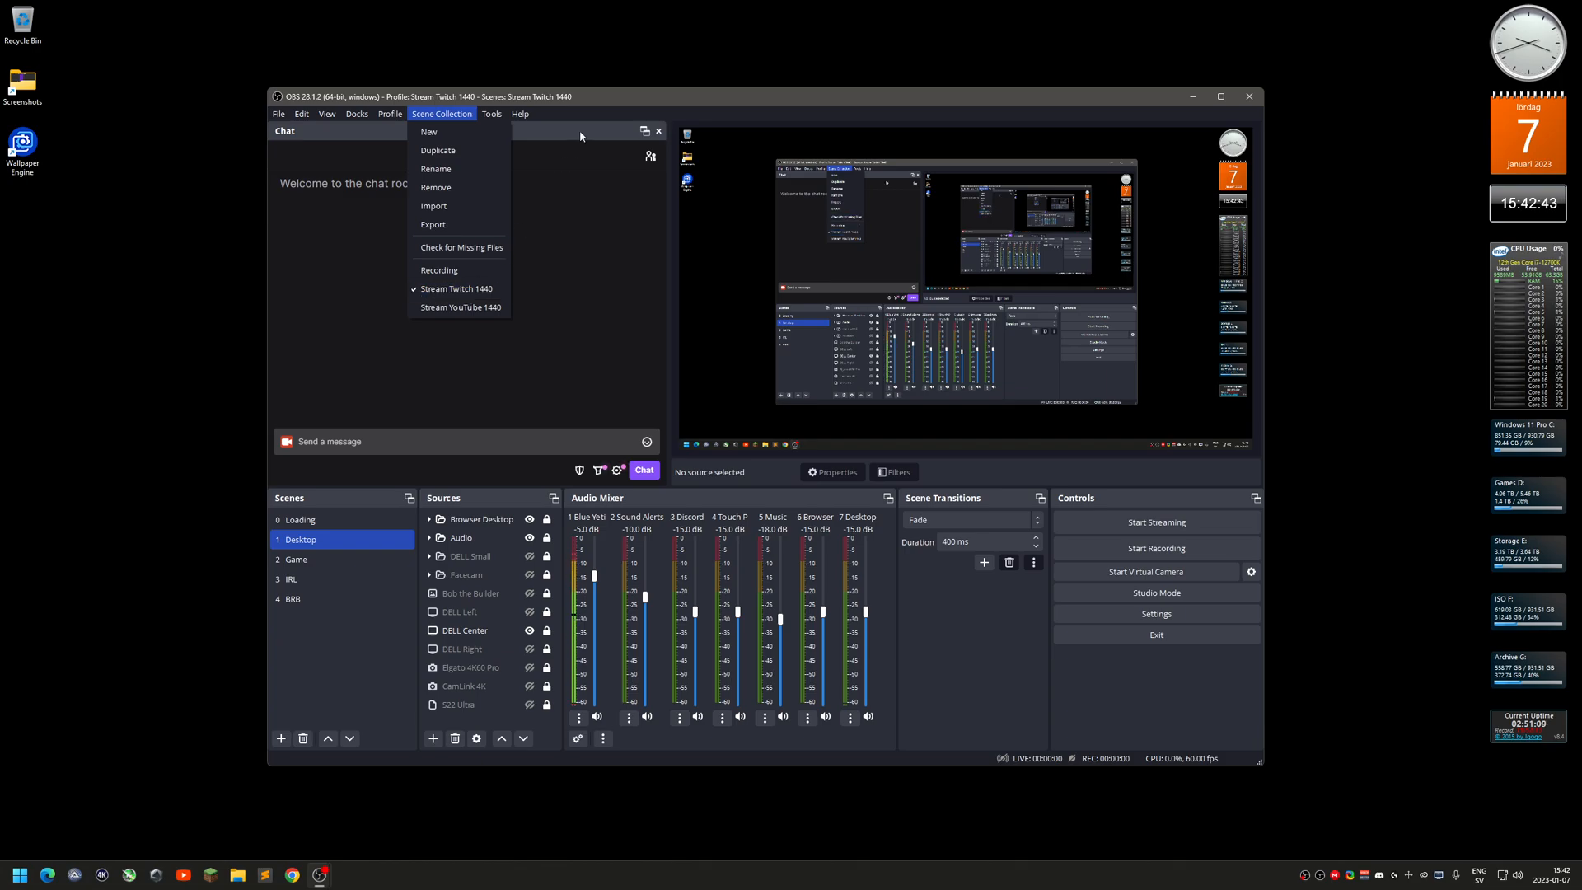
{"action": "left_click", "coordinate": [610, 98]}
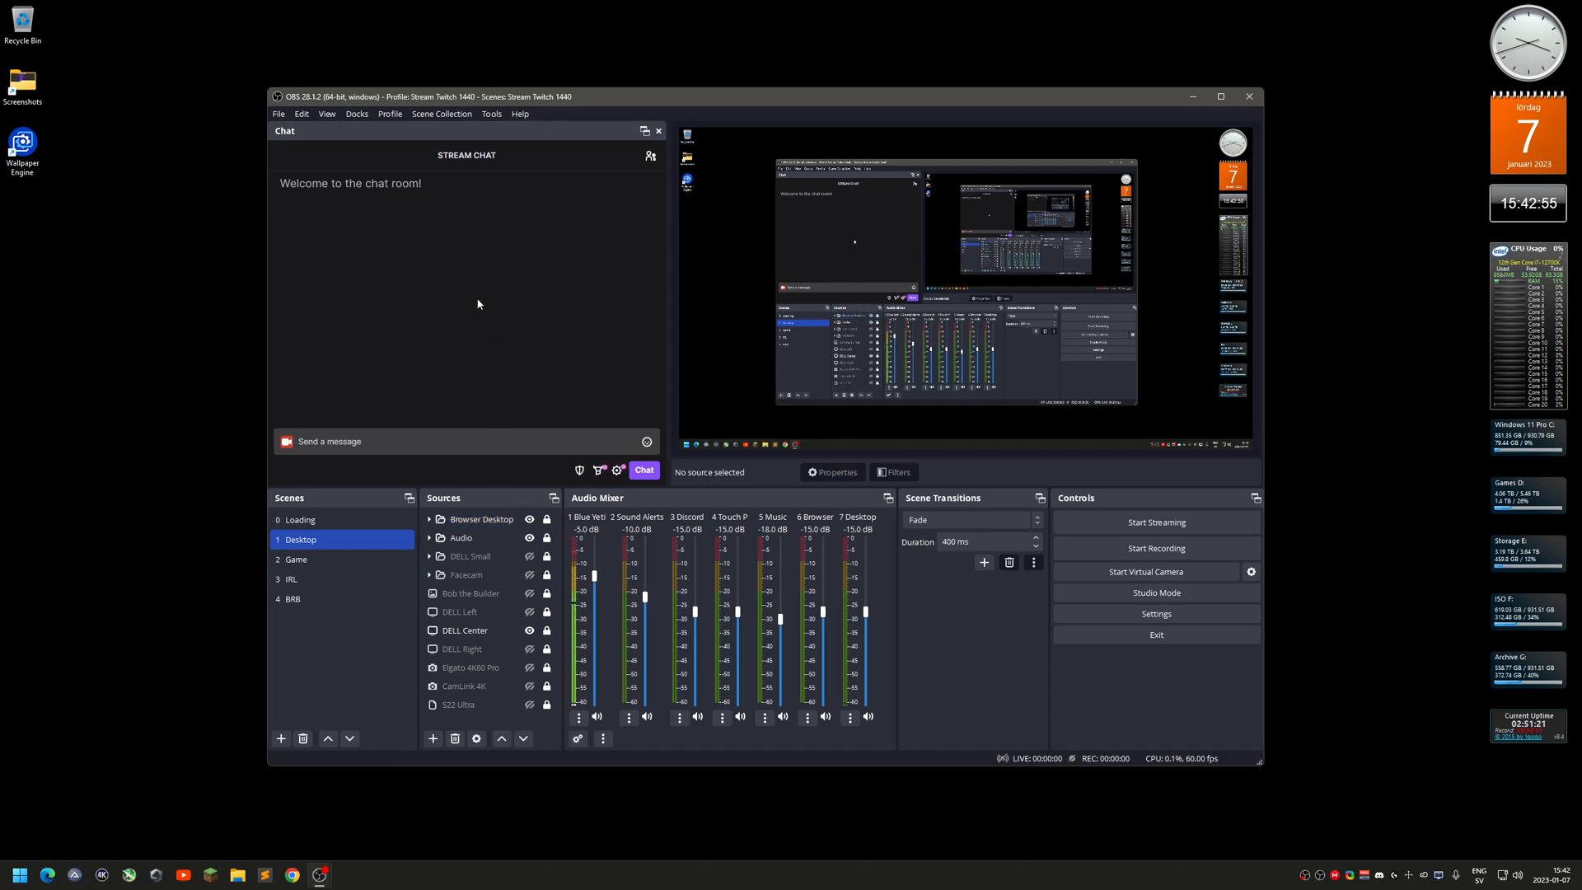
{"action": "left_click", "coordinate": [455, 115]}
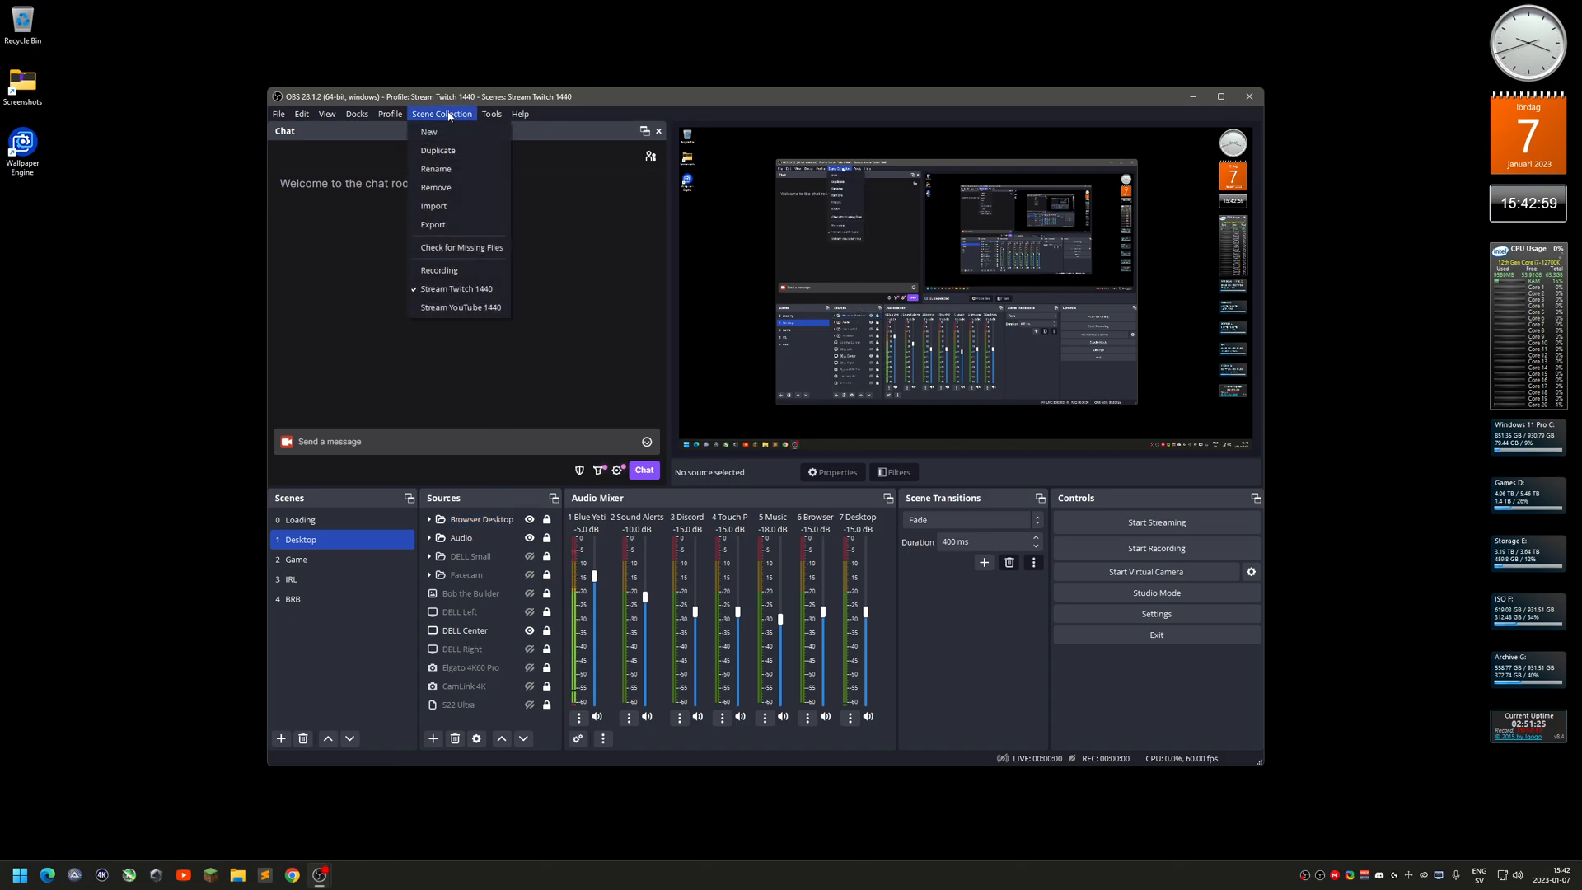
{"action": "mouse_move", "coordinate": [397, 114]}
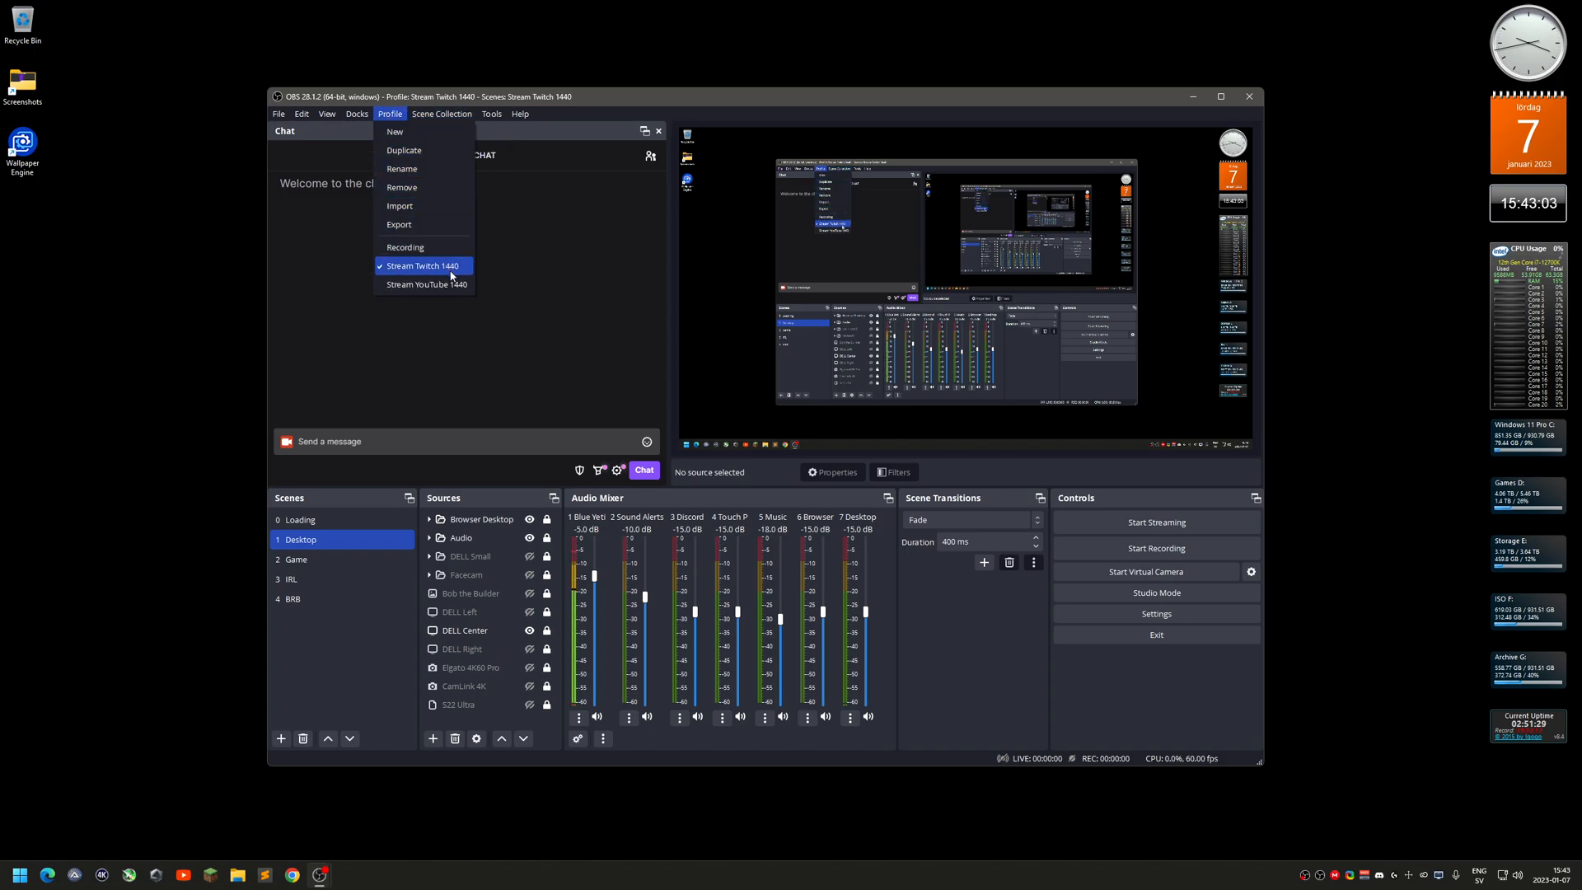
{"action": "left_click", "coordinate": [477, 101]}
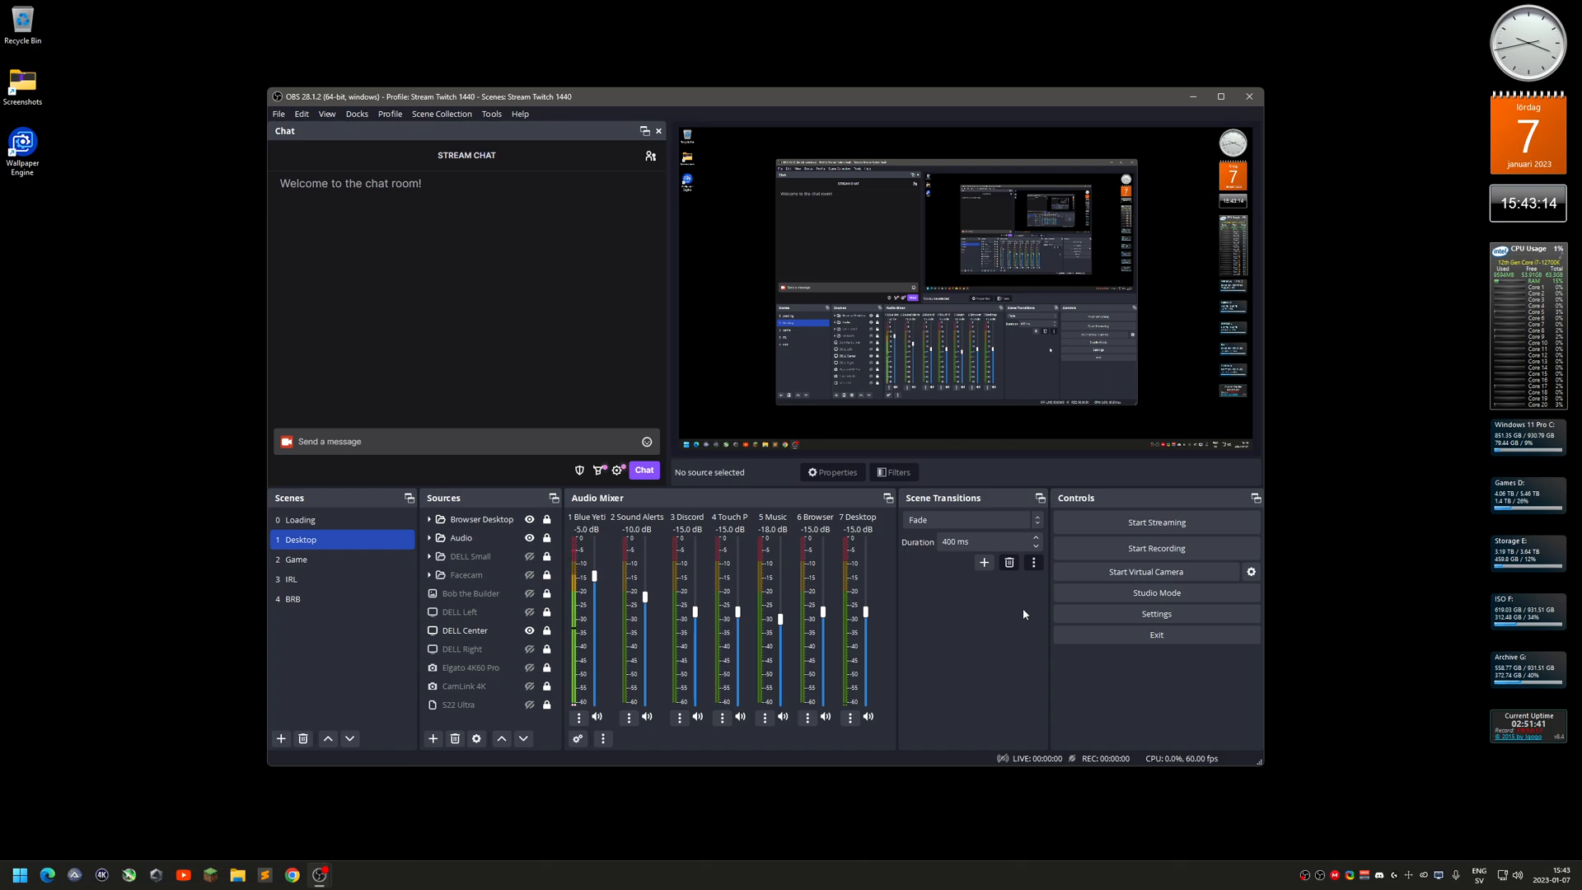
Open the settings and review the available interface themes on the general page
{"action": "left_click", "coordinate": [525, 595]}
{"action": "left_click", "coordinate": [1134, 616]}
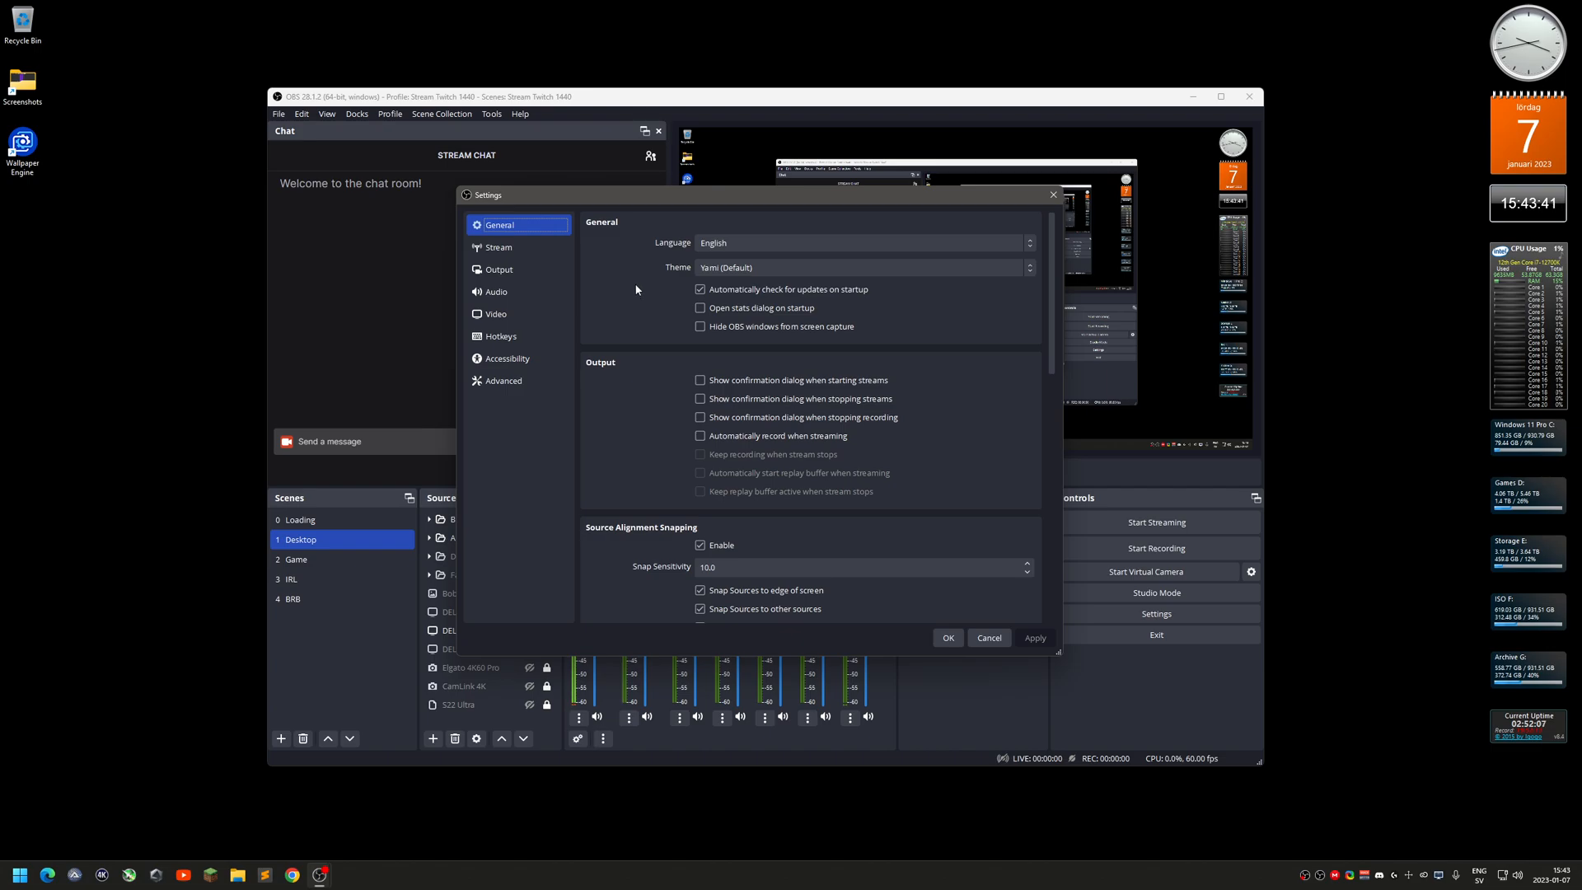
{"action": "left_click", "coordinate": [759, 268]}
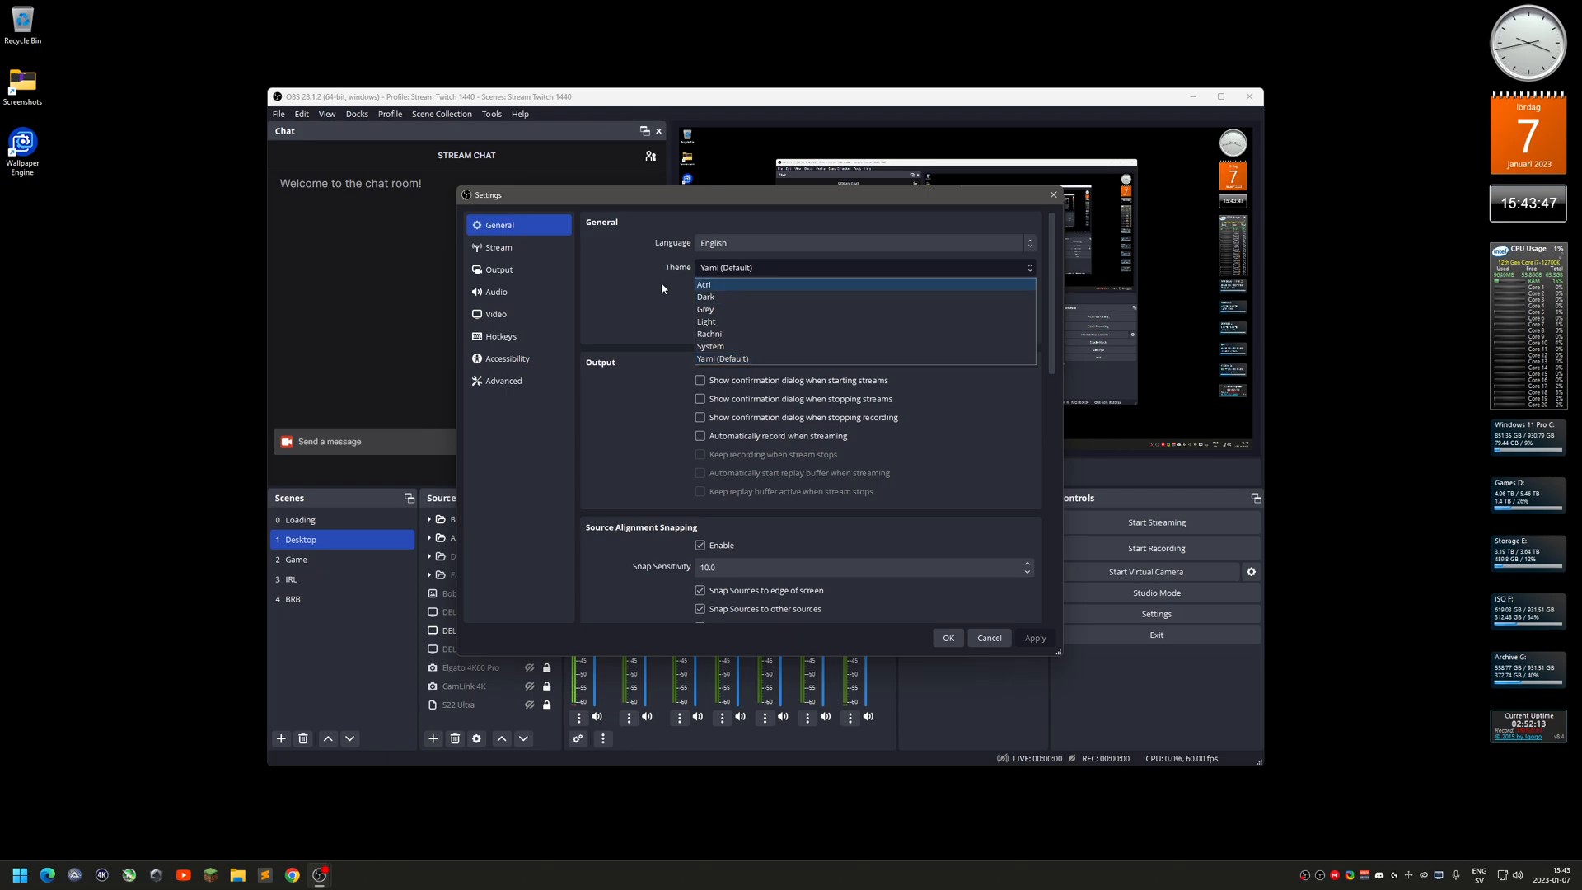
{"action": "left_click", "coordinate": [633, 278]}
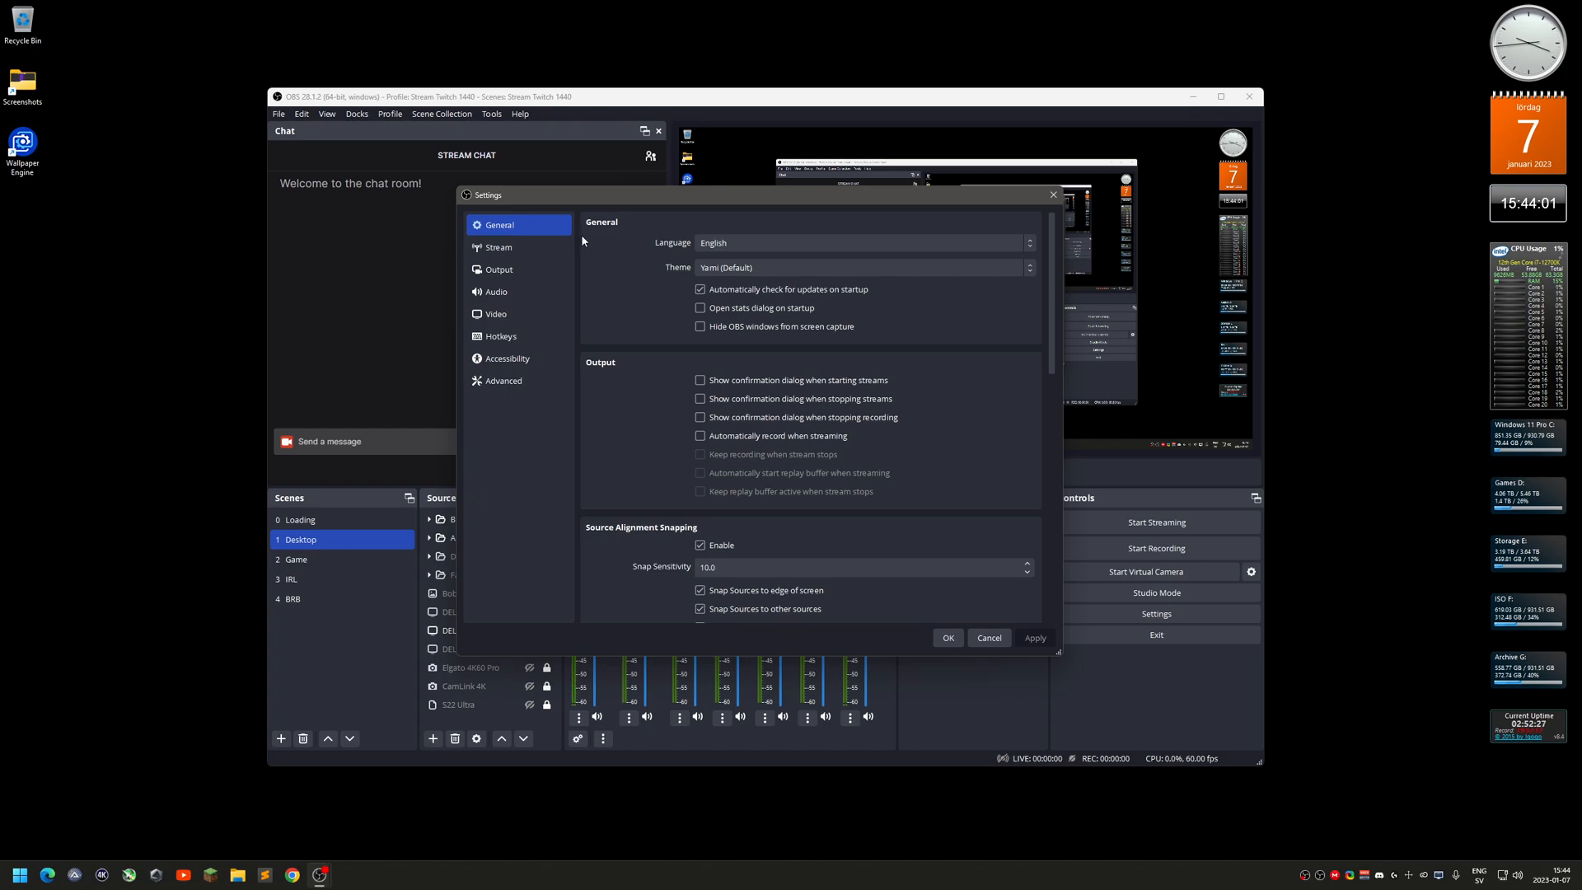
In the stream settings, choose the Europe: Sweden, Stockholm (4) server and set Twitch Chat Add-Ons to None
{"action": "left_click", "coordinate": [535, 252]}
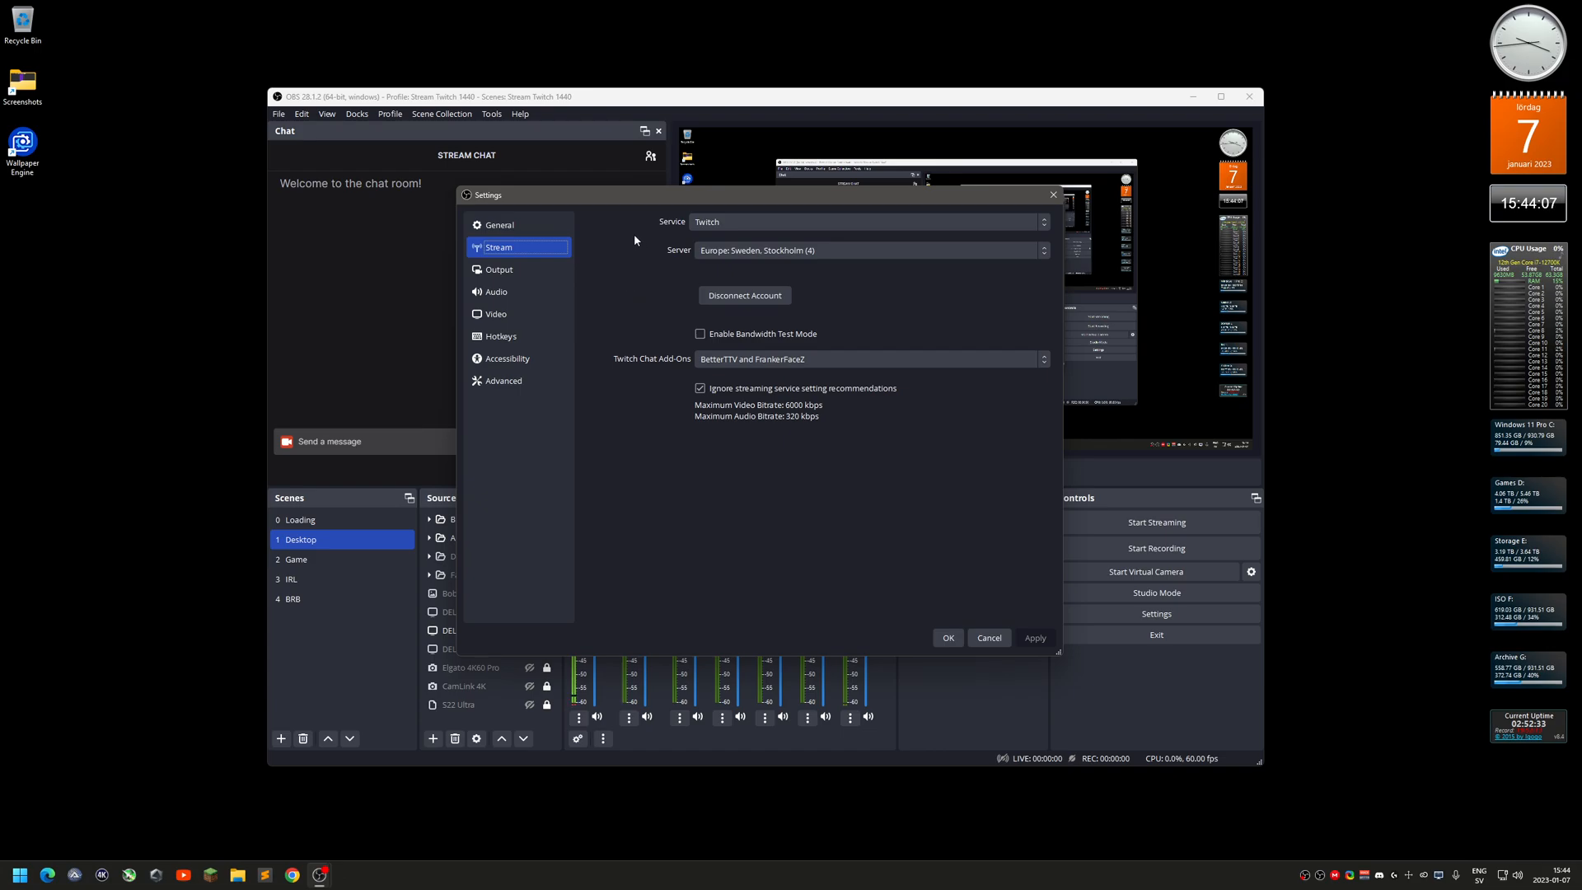
{"action": "left_click", "coordinate": [744, 222]}
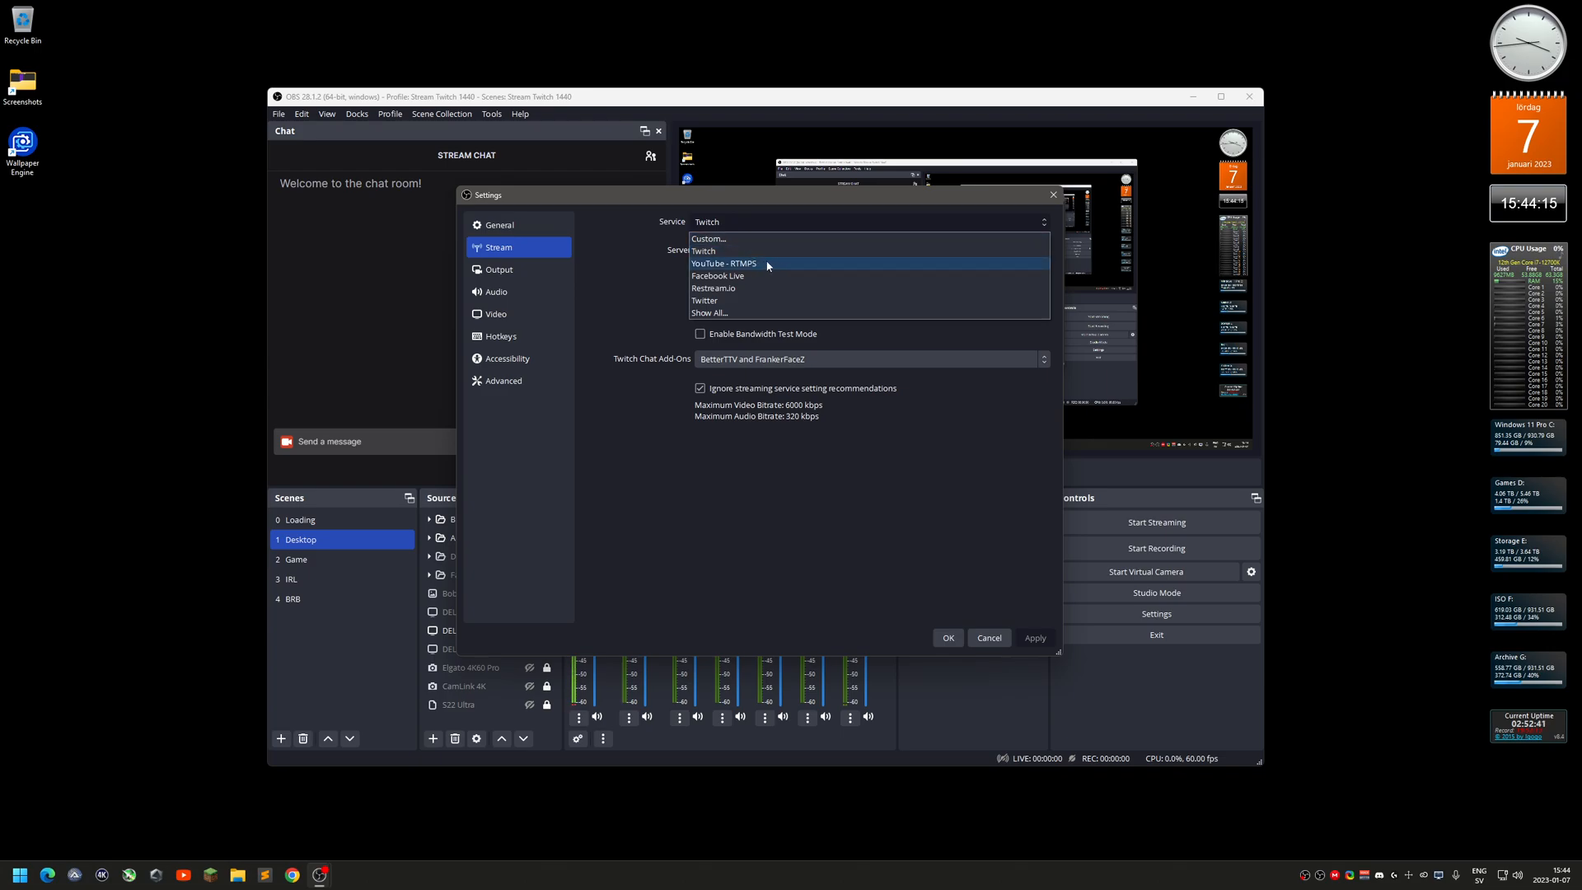
{"action": "left_click", "coordinate": [632, 244]}
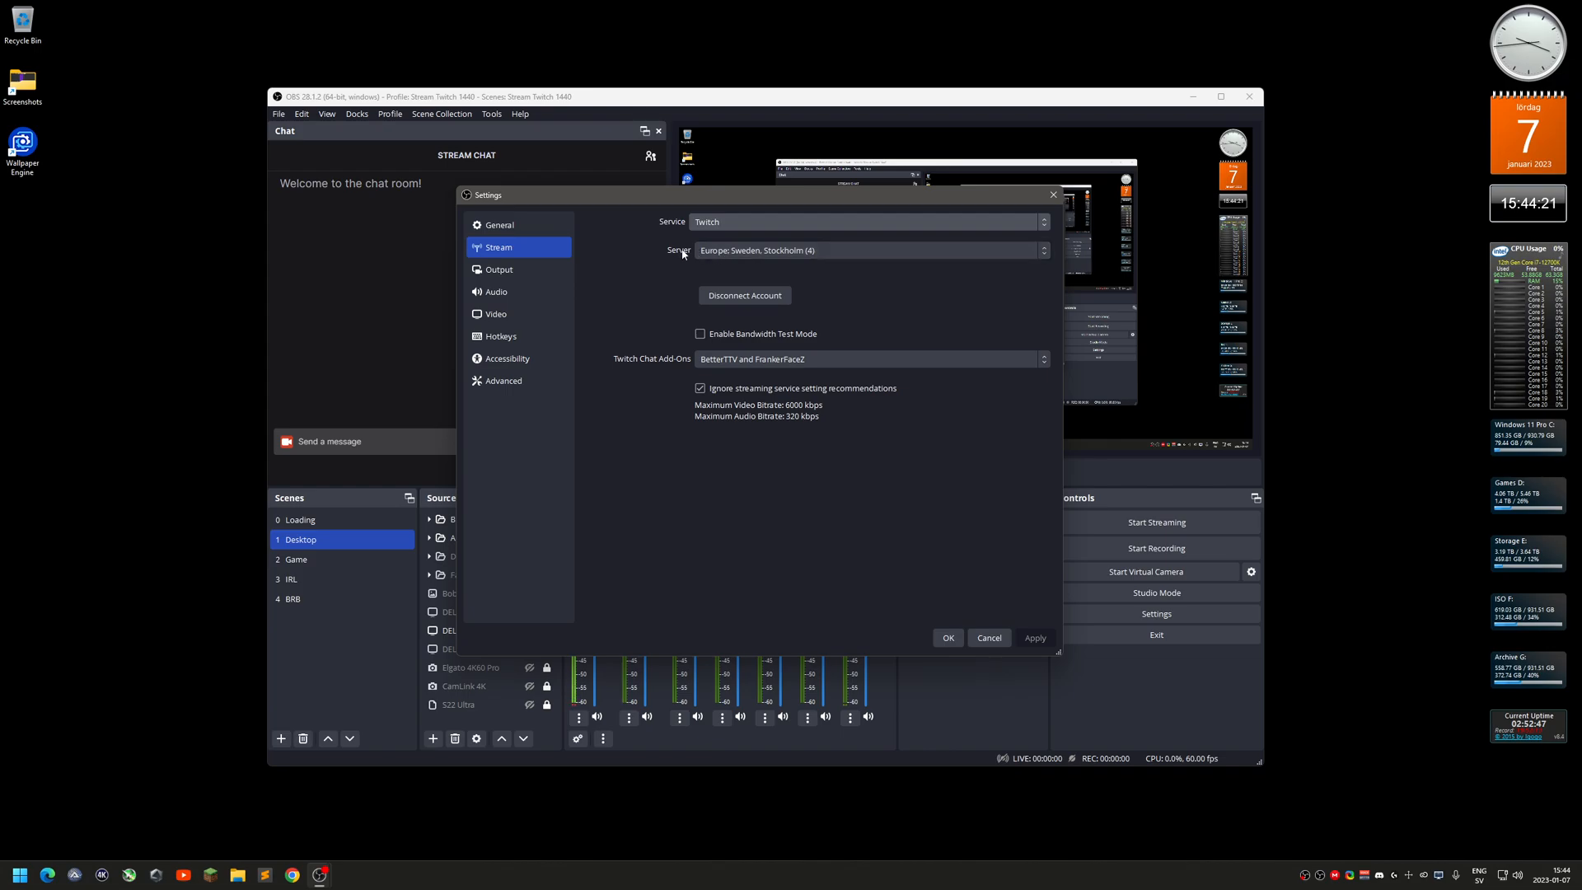
{"action": "left_click", "coordinate": [761, 255]}
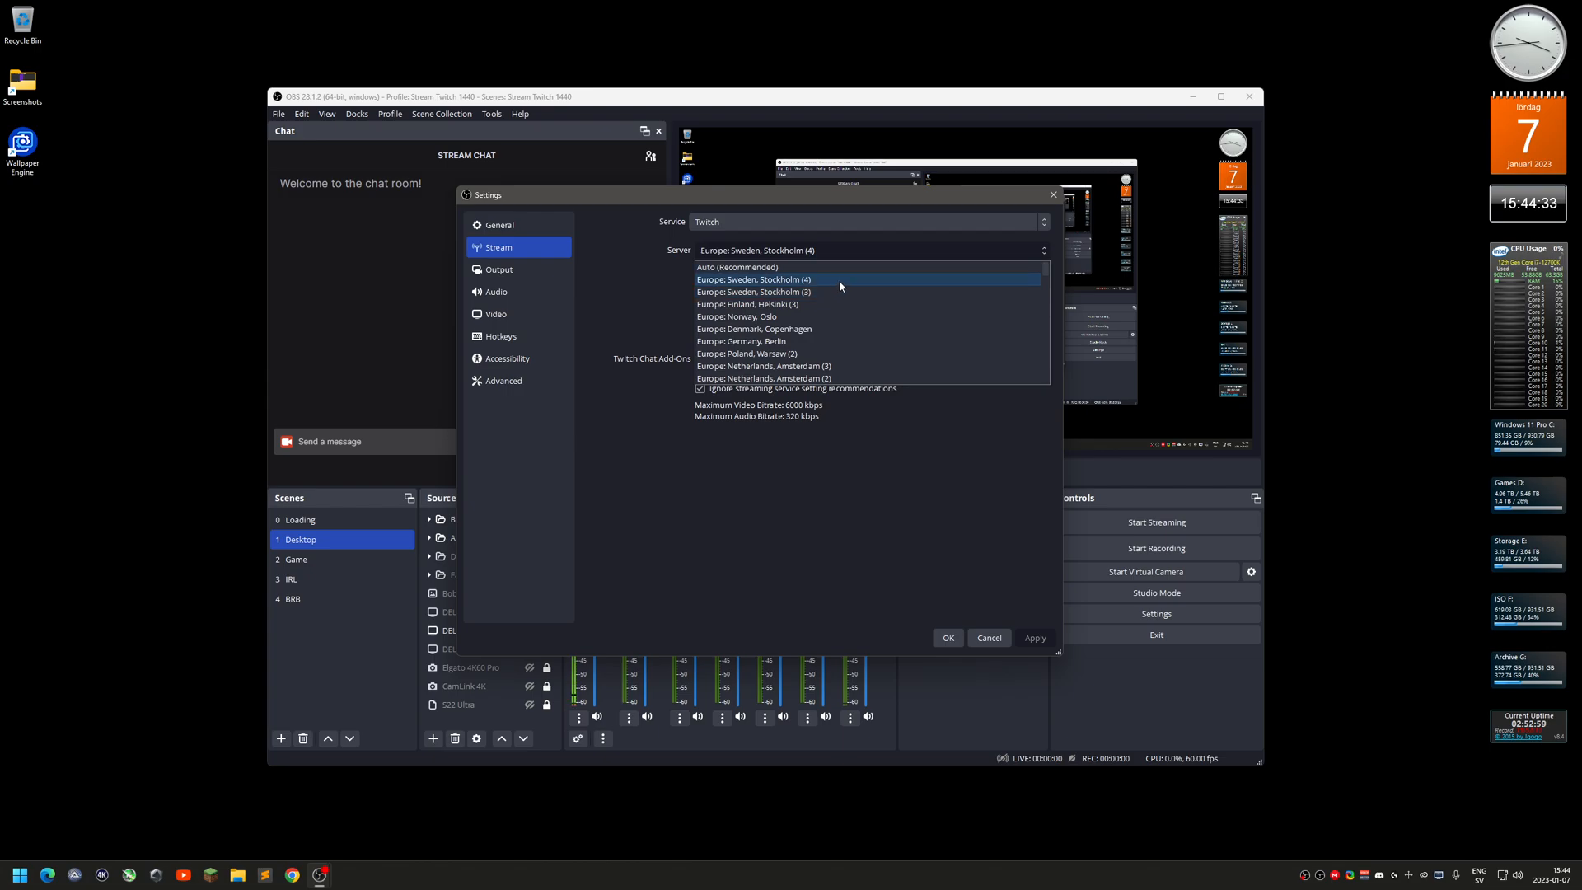
{"action": "left_click", "coordinate": [839, 280]}
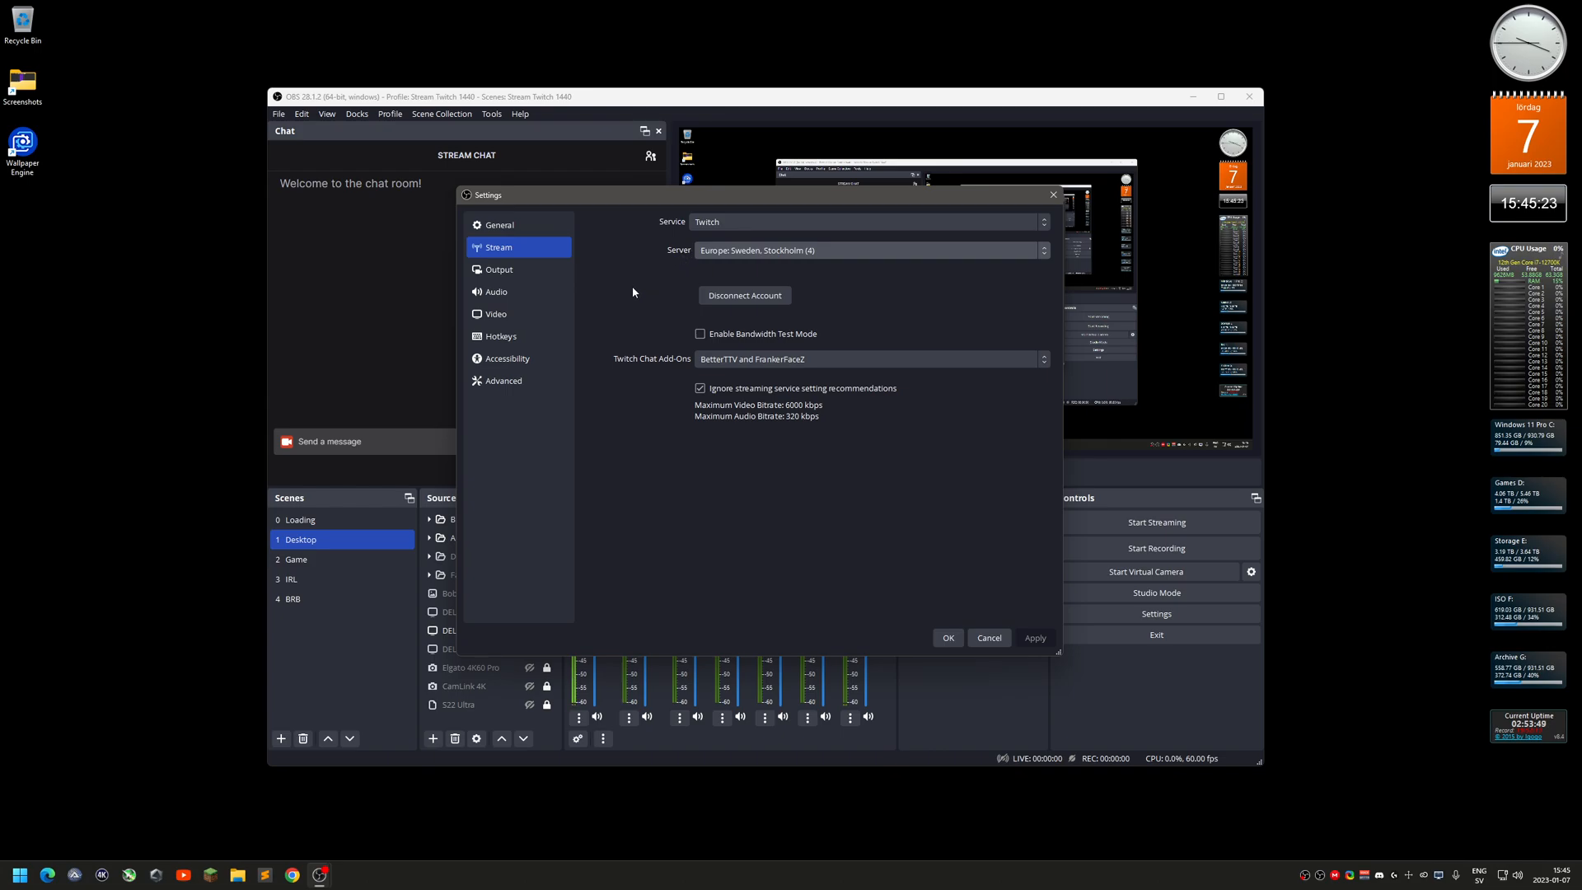
{"action": "left_click", "coordinate": [730, 362]}
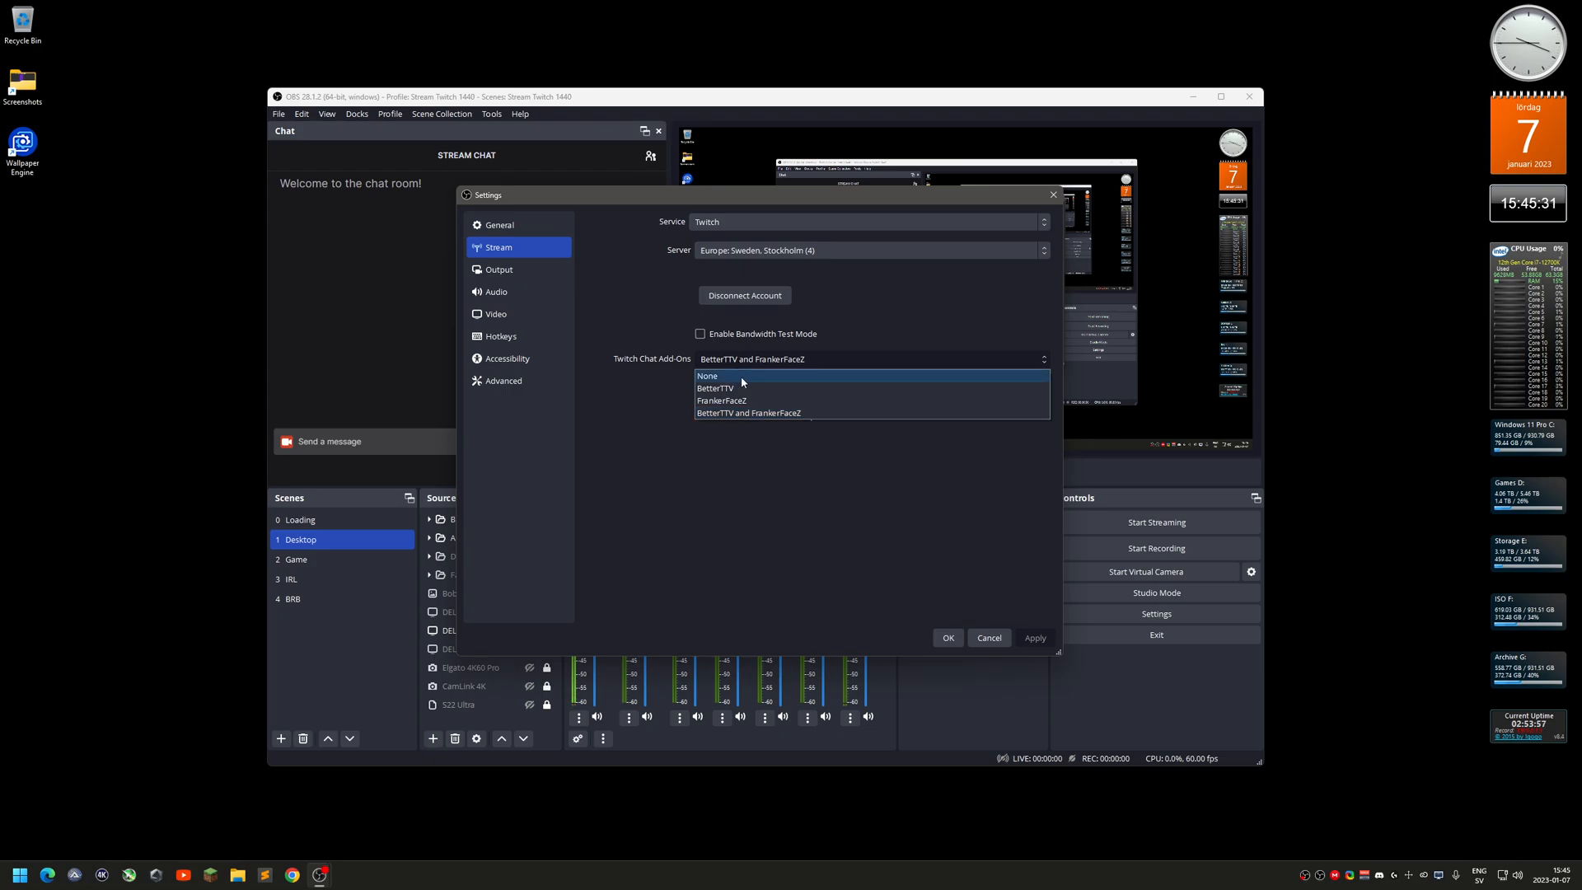
{"action": "left_click", "coordinate": [742, 379]}
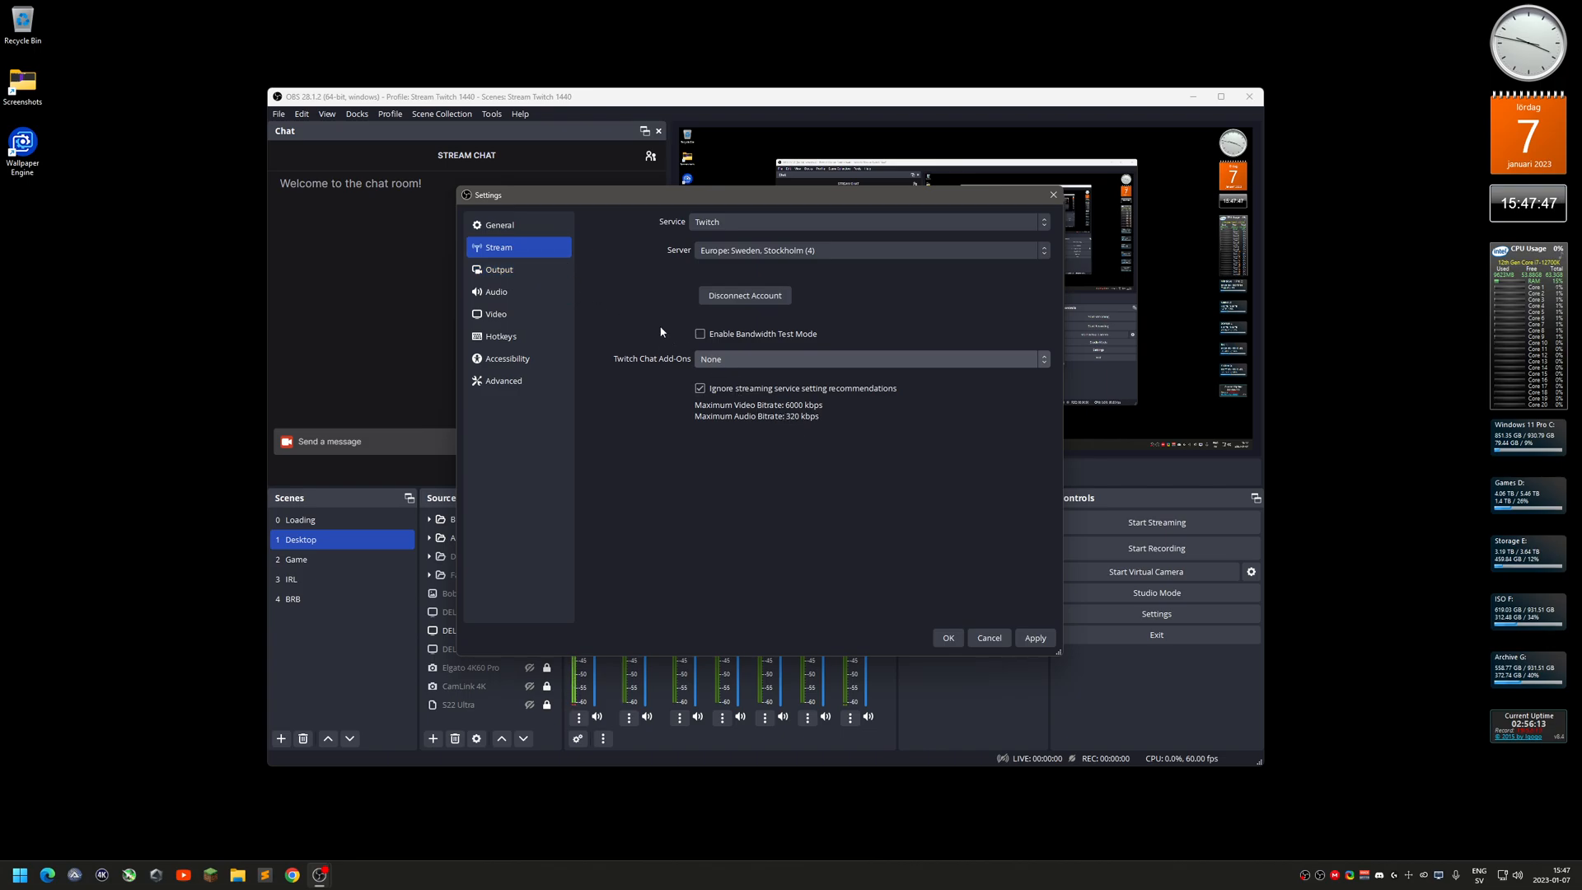
In the output settings, set the output mode to Advanced and the streaming encoder to NVIDIA NVENC H.264
{"action": "left_click", "coordinate": [511, 275]}
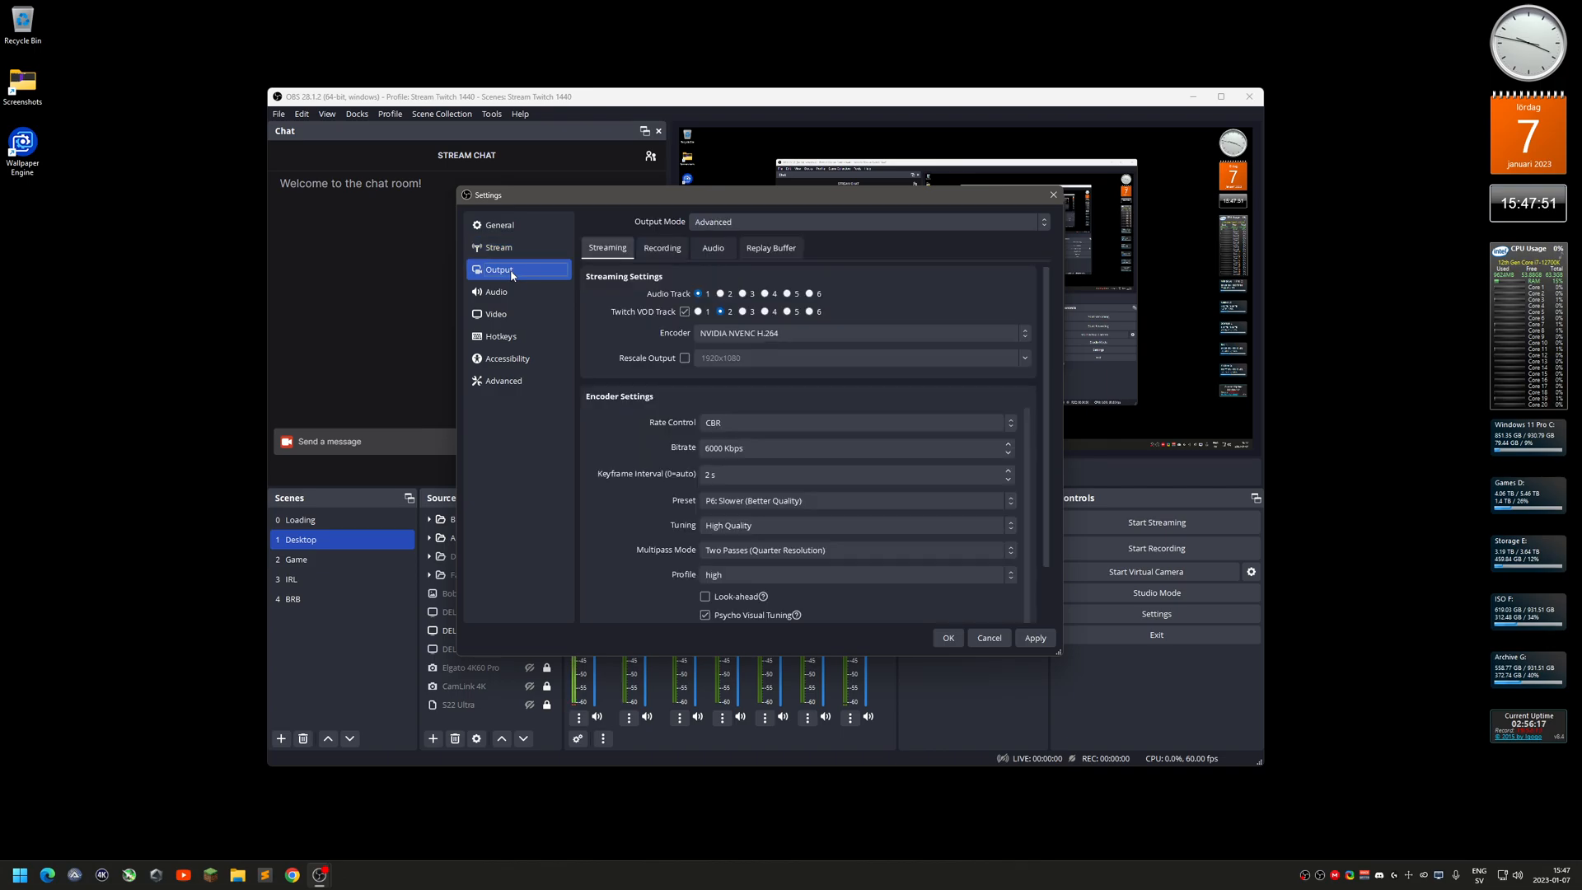
{"action": "left_click", "coordinate": [717, 225]}
{"action": "left_click", "coordinate": [724, 237]}
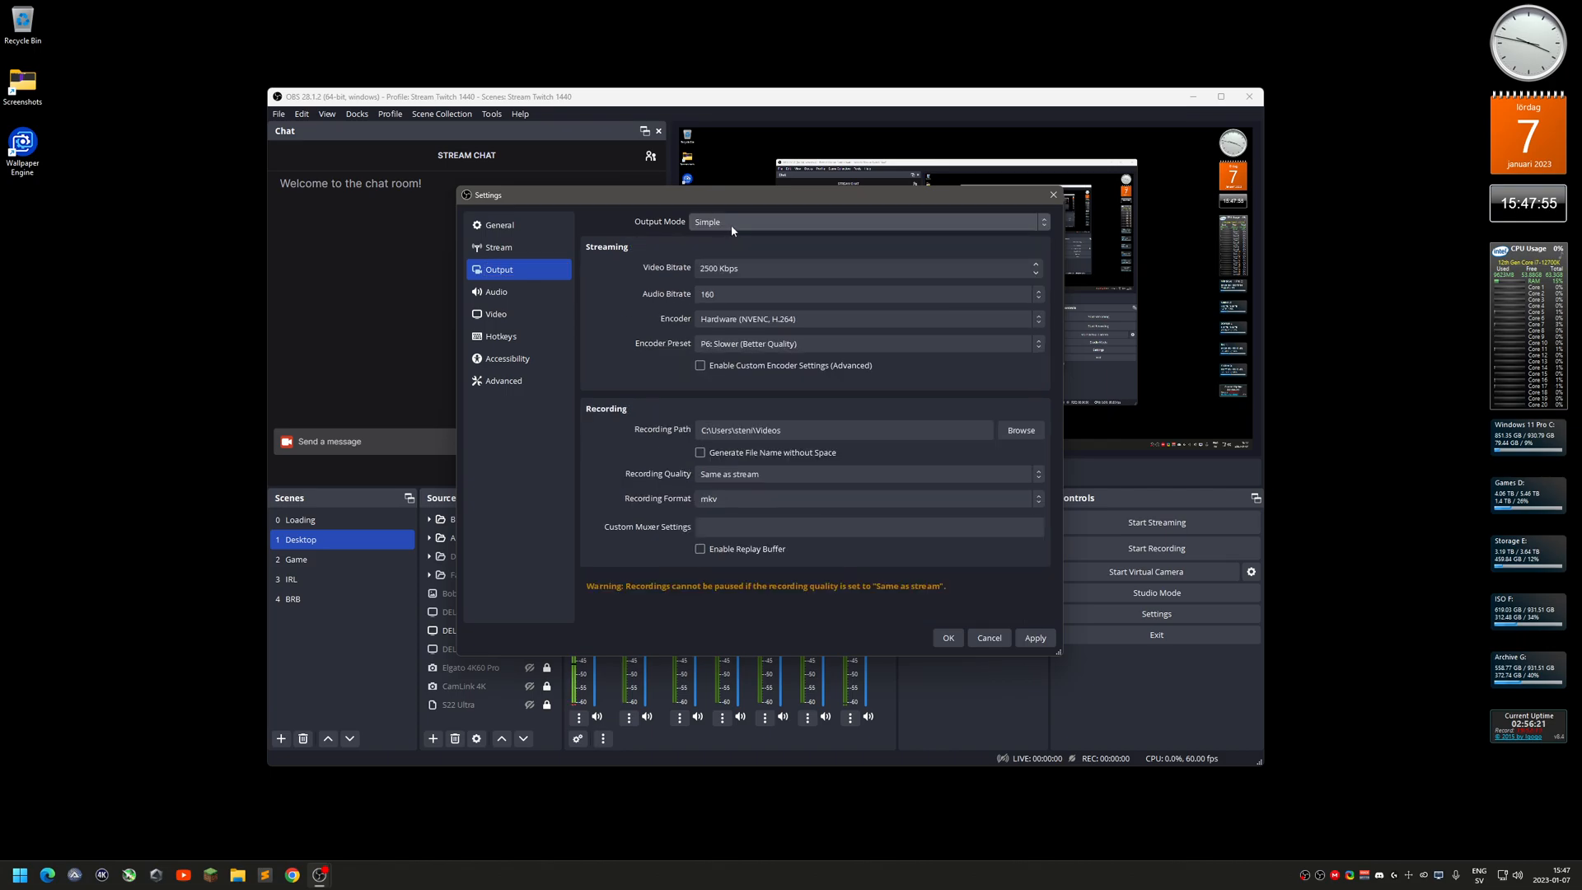
{"action": "left_click", "coordinate": [737, 221]}
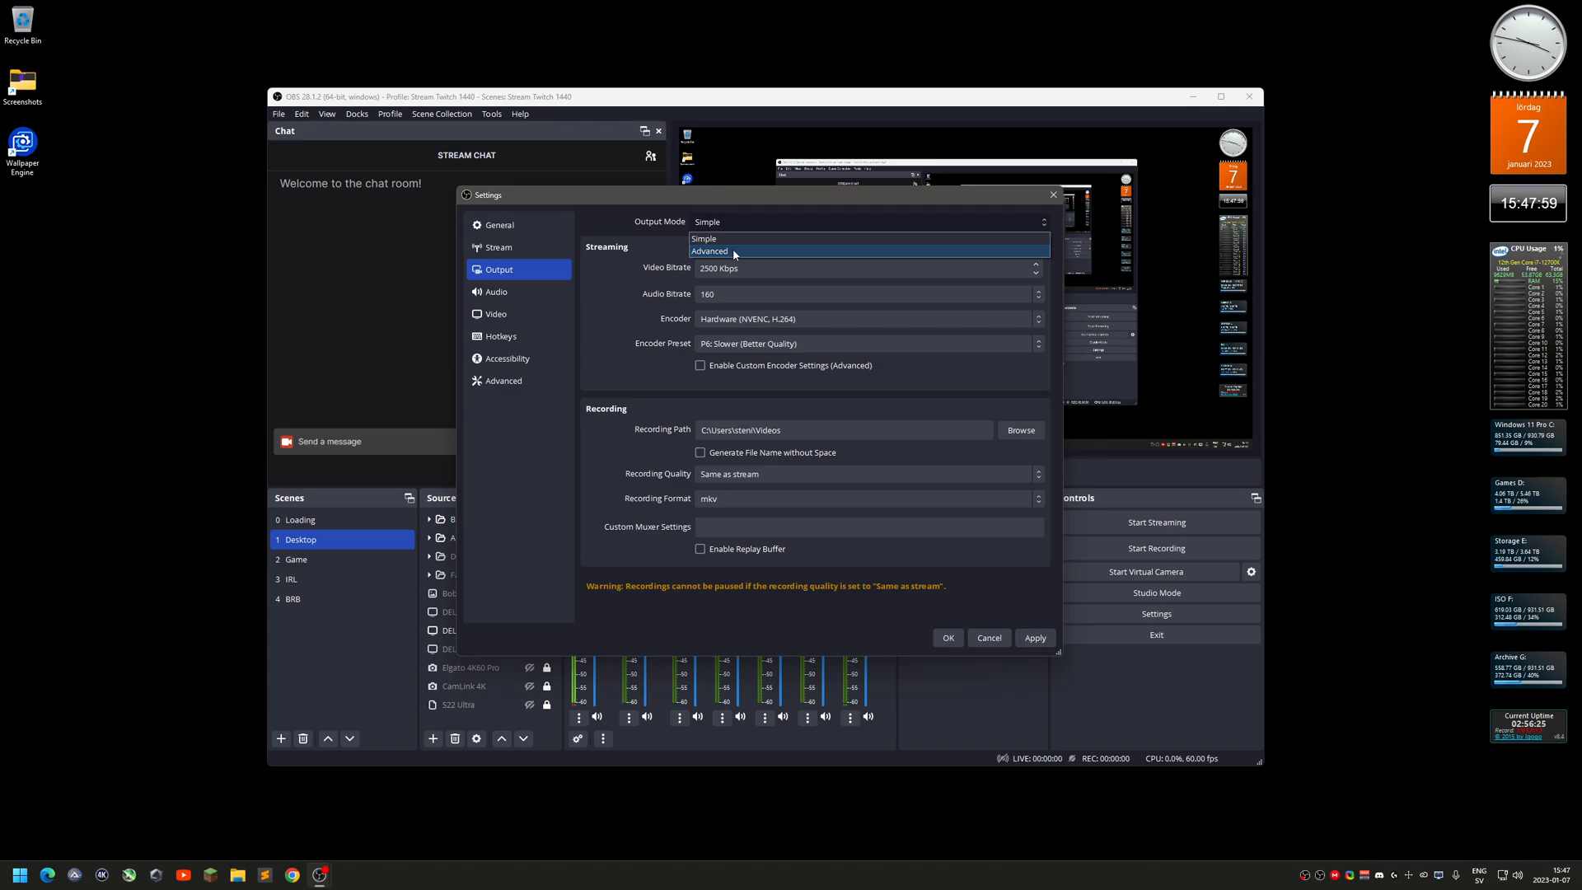
{"action": "left_click", "coordinate": [733, 250]}
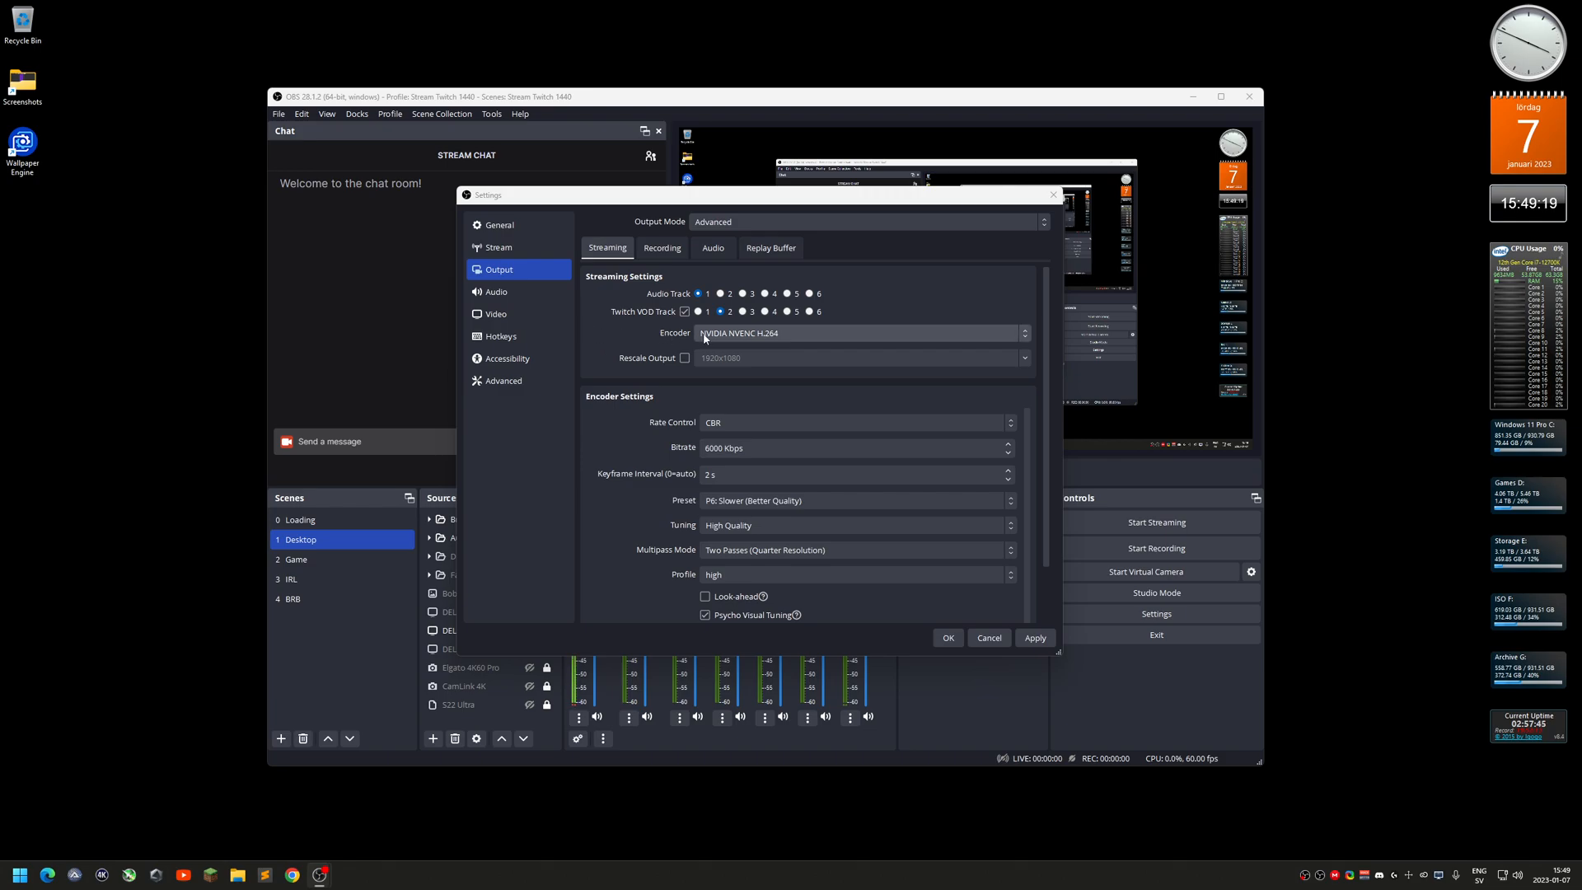
{"action": "left_click", "coordinate": [797, 333]}
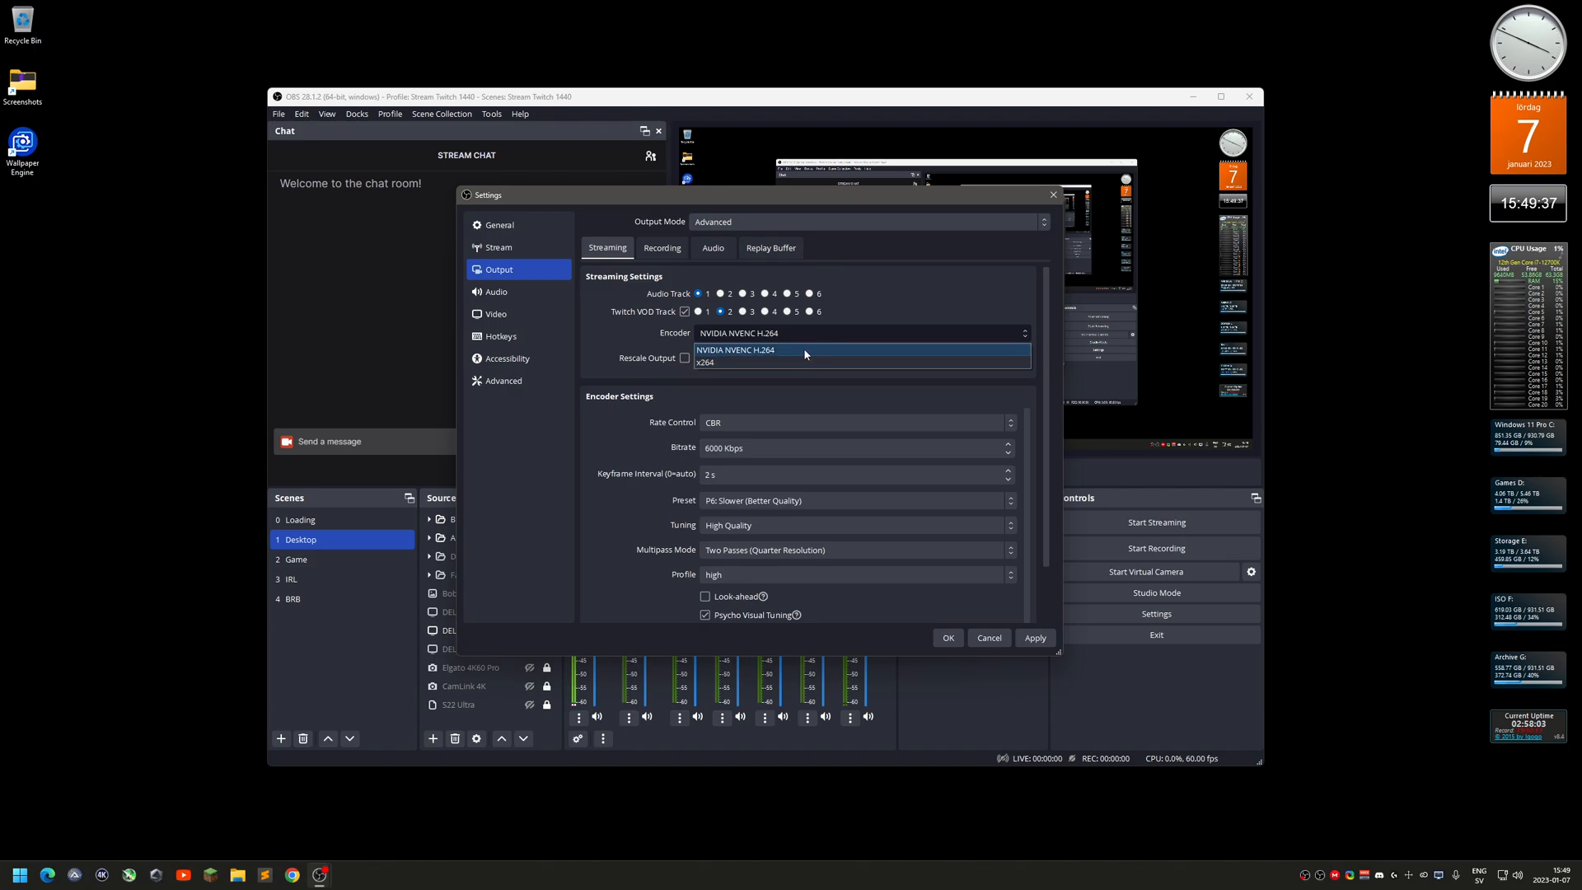
{"action": "left_click", "coordinate": [803, 348]}
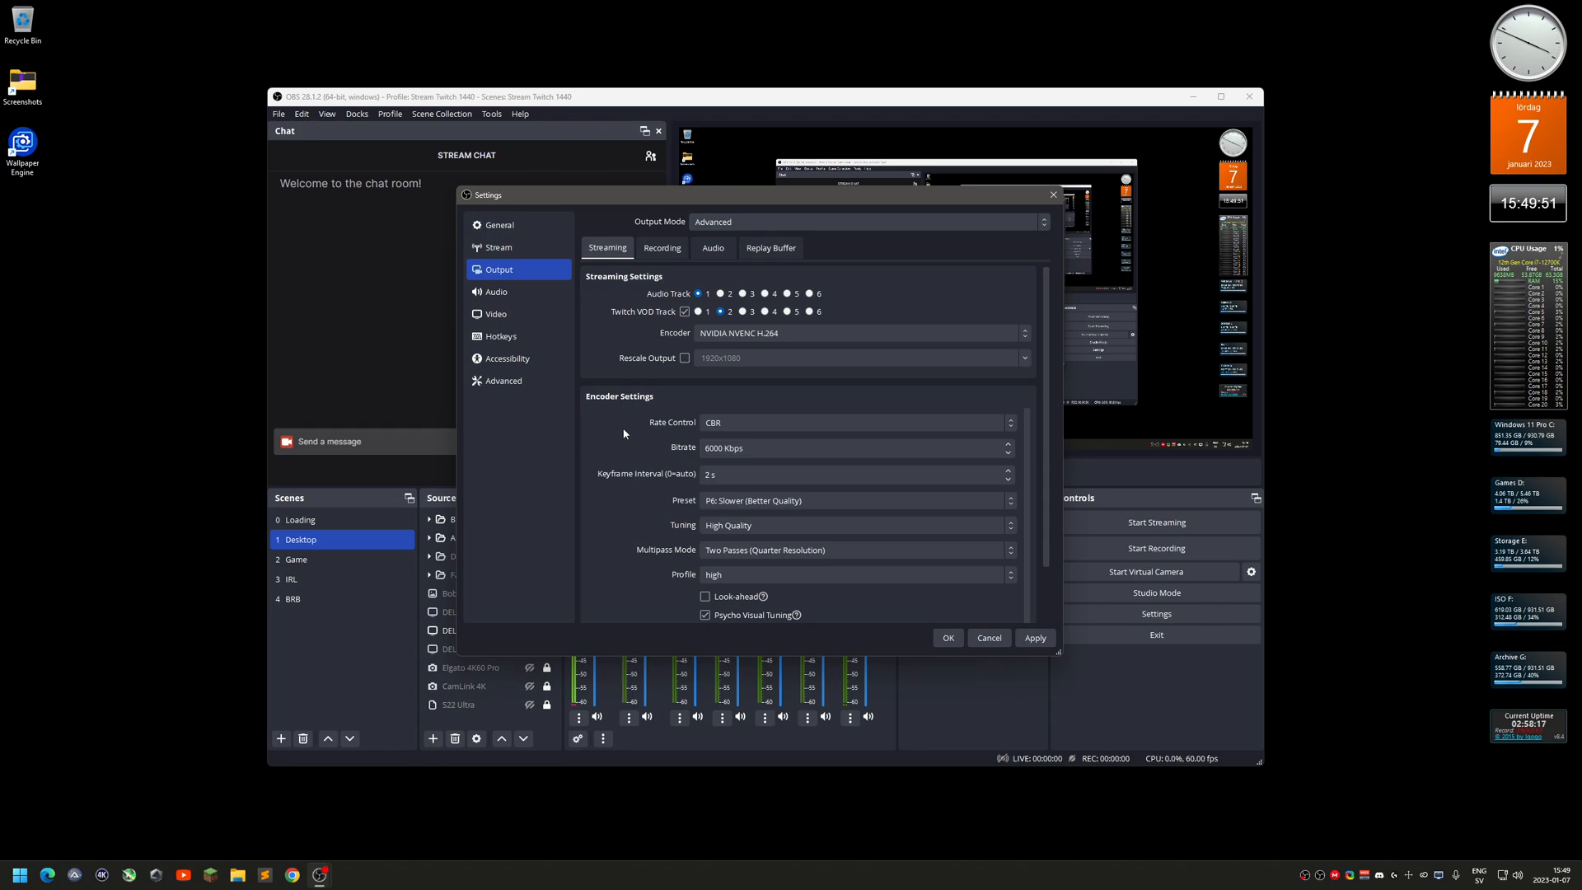
Compare the encoder's bitrate with the maximum video bitrate recommended in the stream settings
{"action": "scroll", "coordinate": [624, 432], "scroll_direction": "down", "scroll_amount": 3}
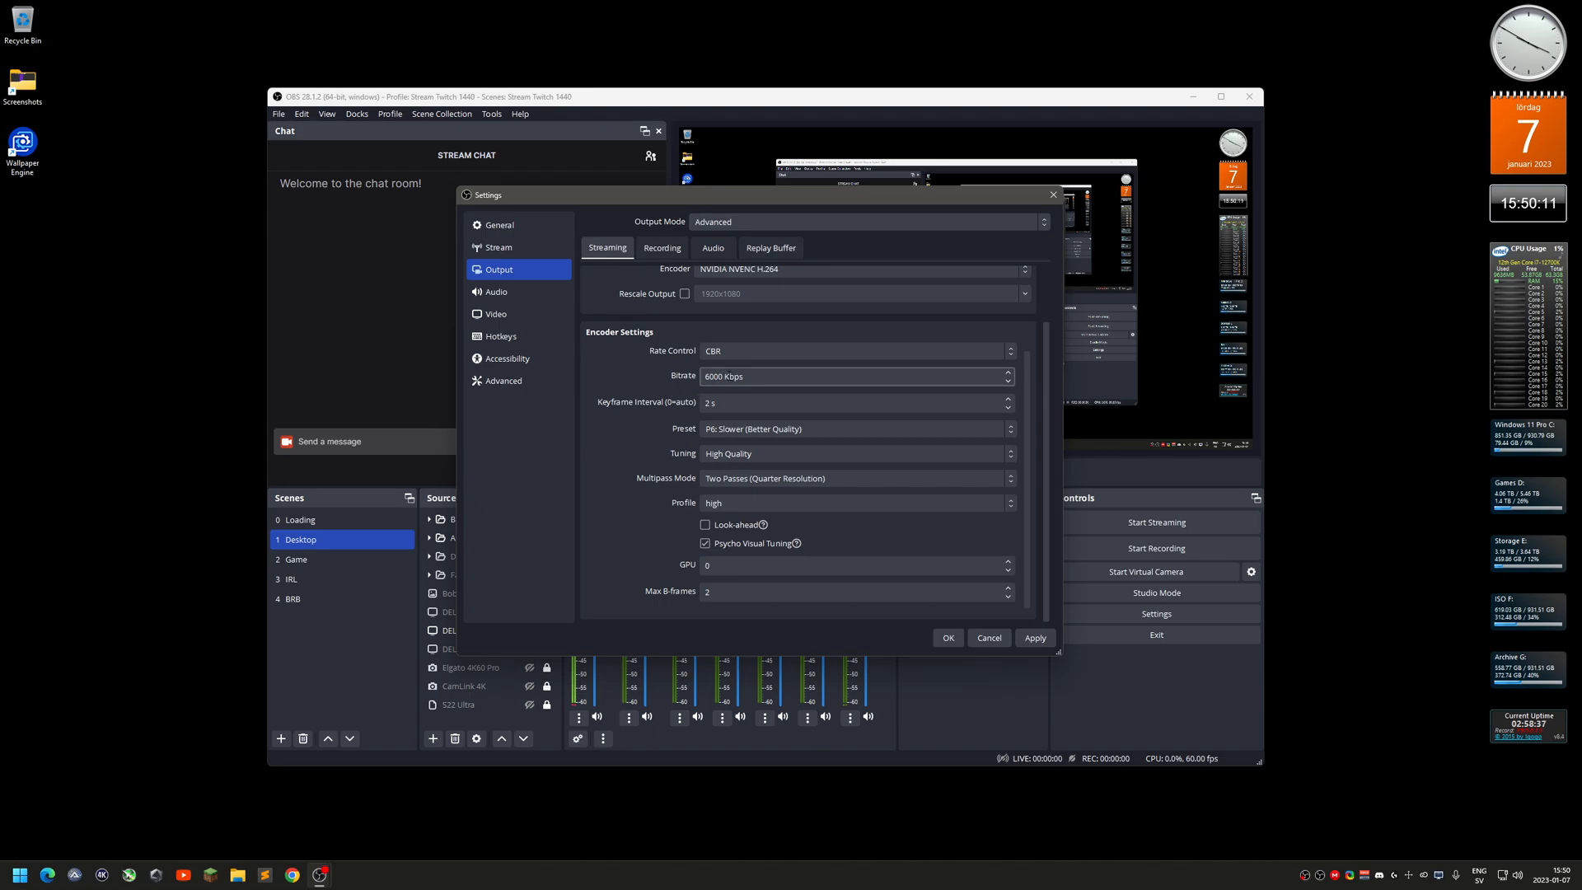
{"action": "left_click", "coordinate": [568, 256]}
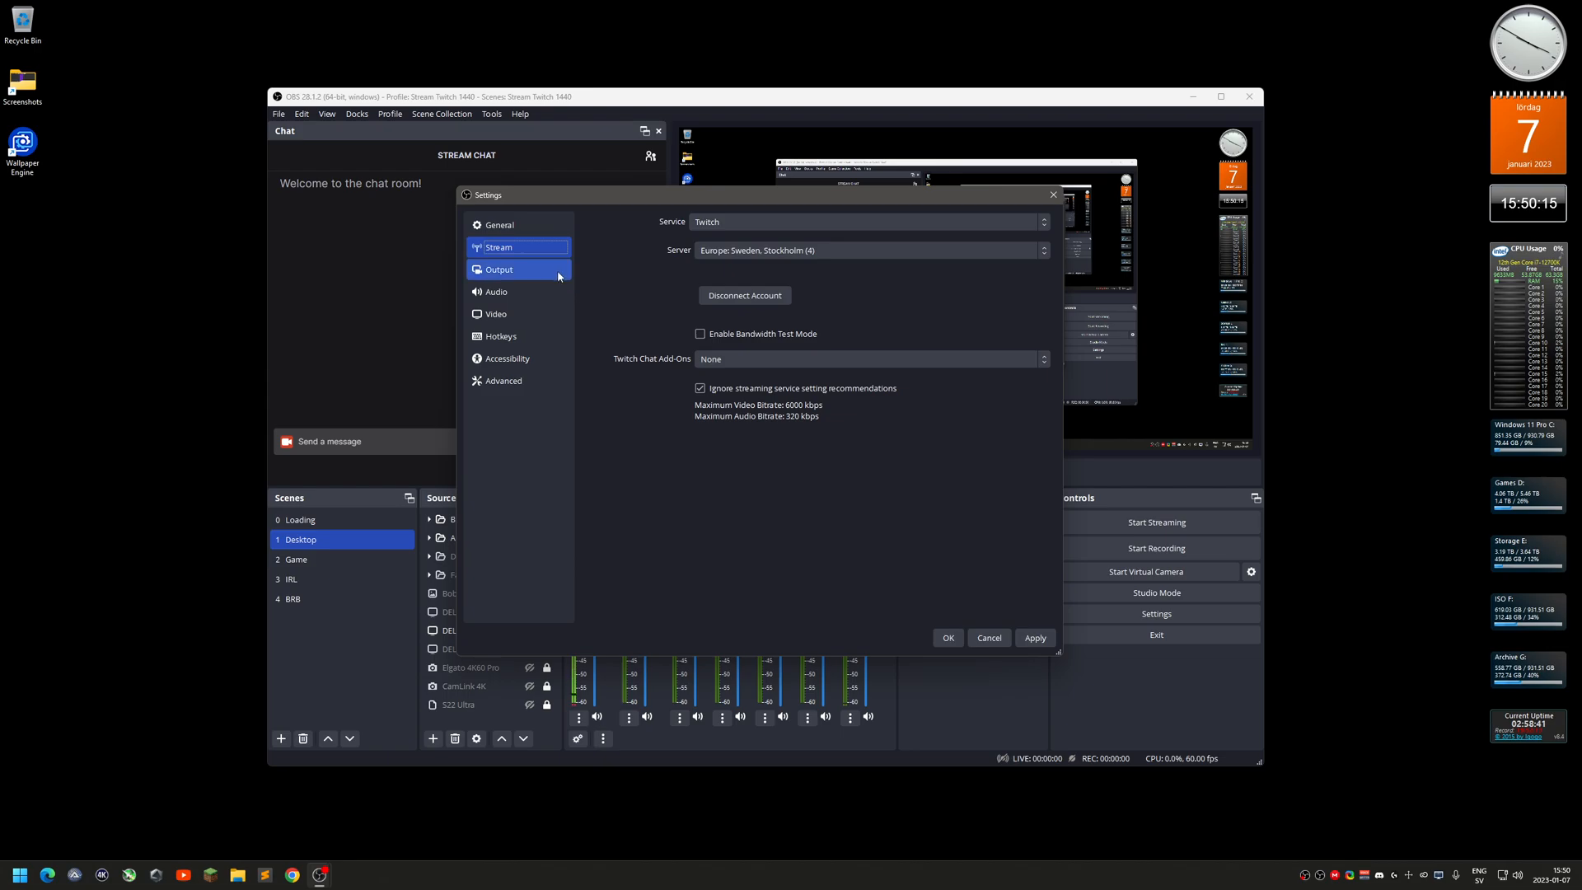
{"action": "left_click", "coordinate": [499, 270]}
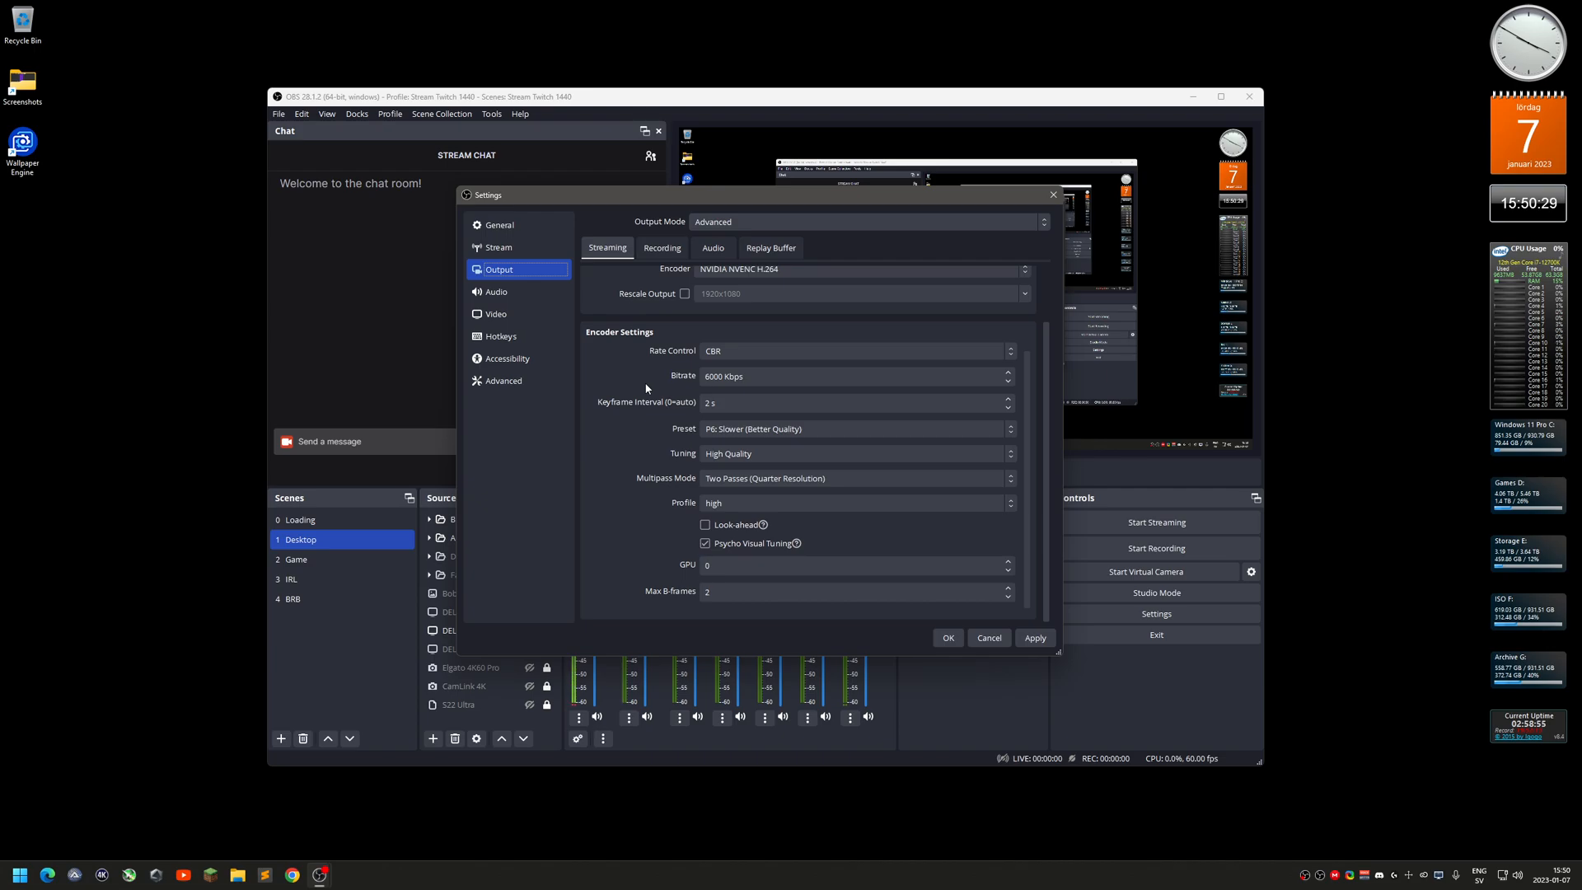
{"action": "left_click", "coordinate": [714, 376]}
Try the P7: Slowest (Best Quality) encoder preset, and settle on P6: Slower (Better Quality) for streaming
{"action": "left_click", "coordinate": [746, 430]}
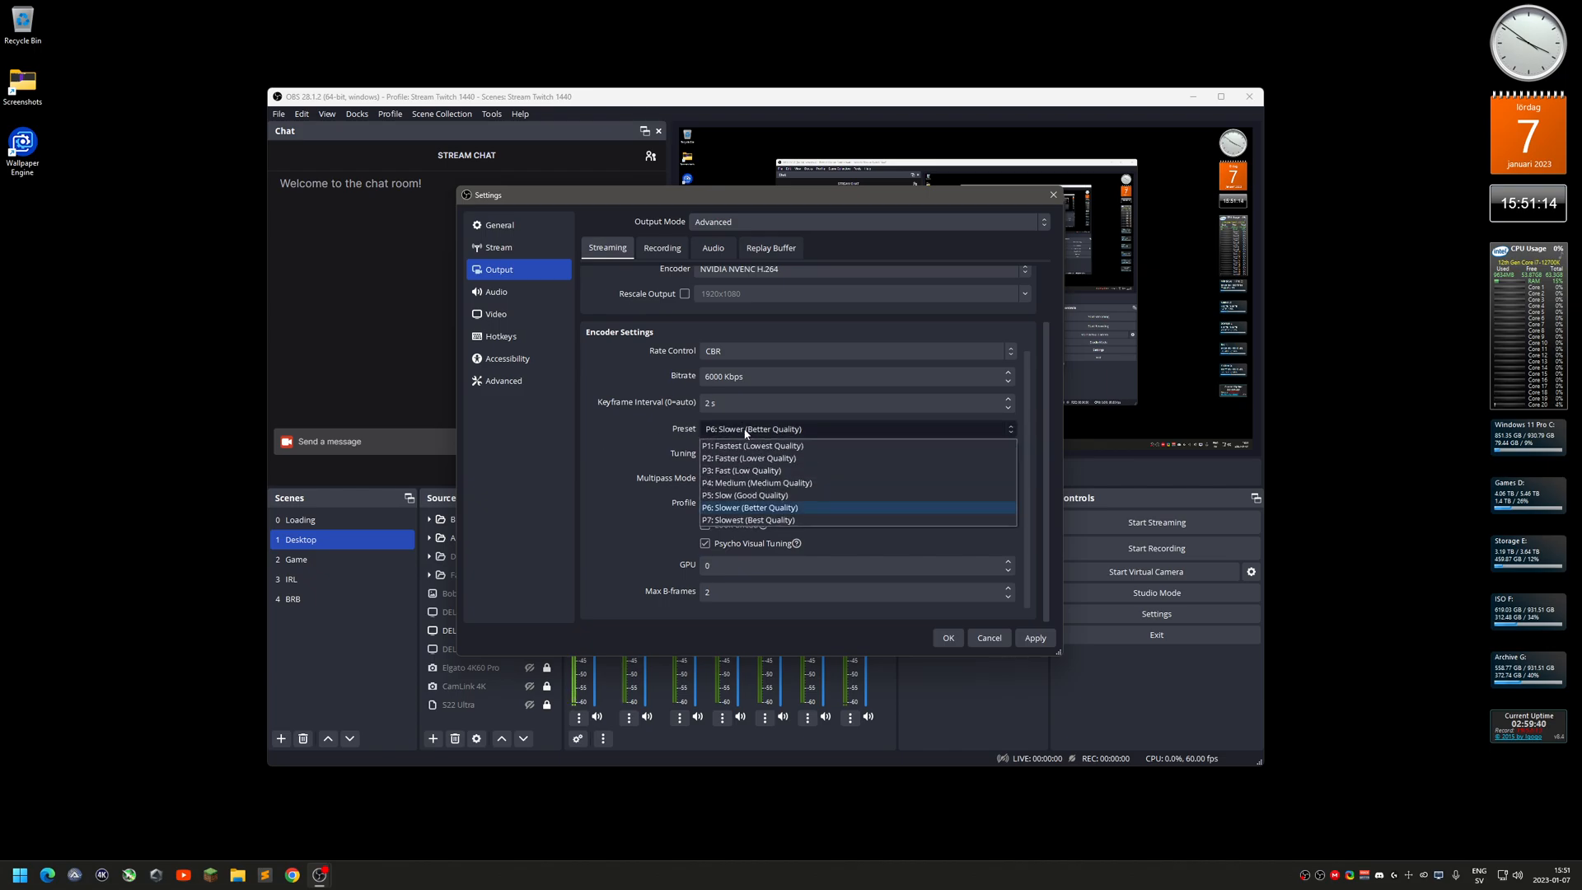
{"action": "left_click", "coordinate": [775, 520]}
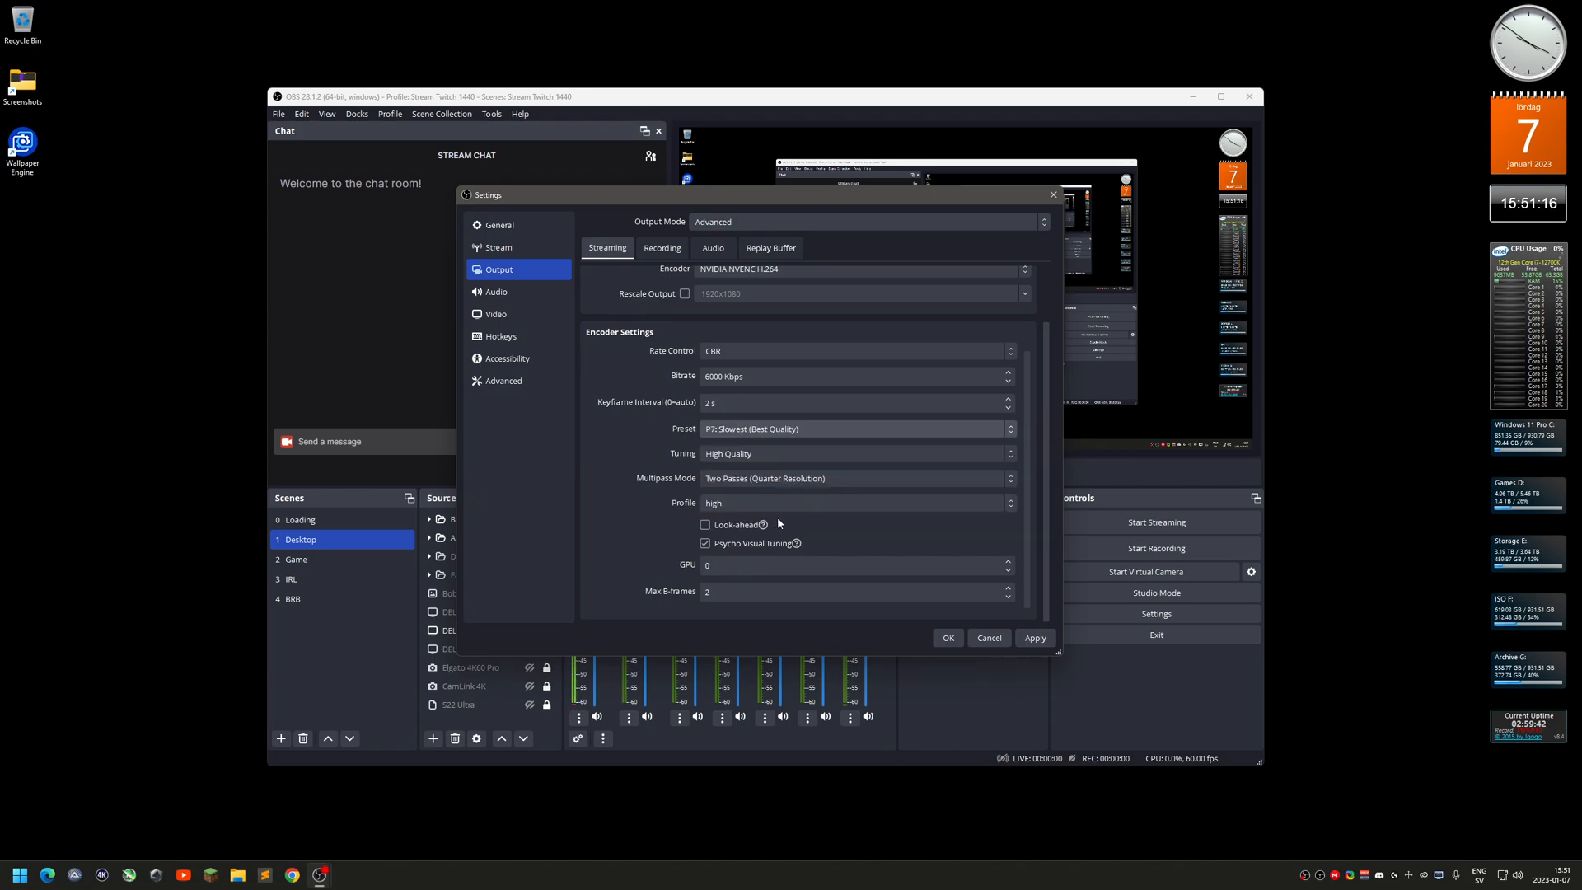
{"action": "left_click", "coordinate": [790, 433]}
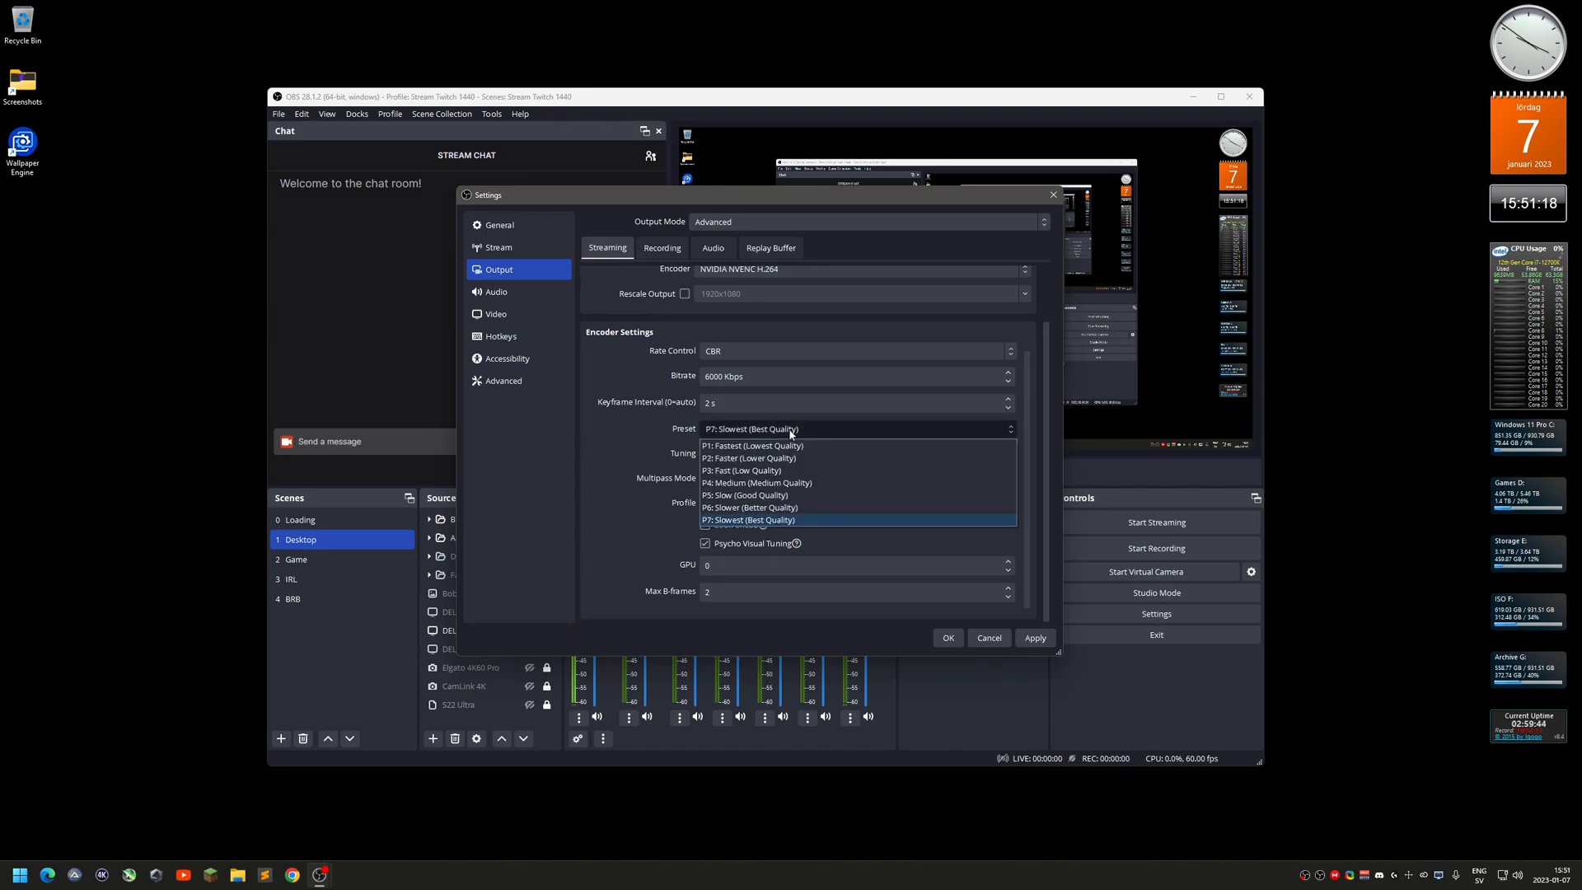
{"action": "left_click", "coordinate": [773, 507]}
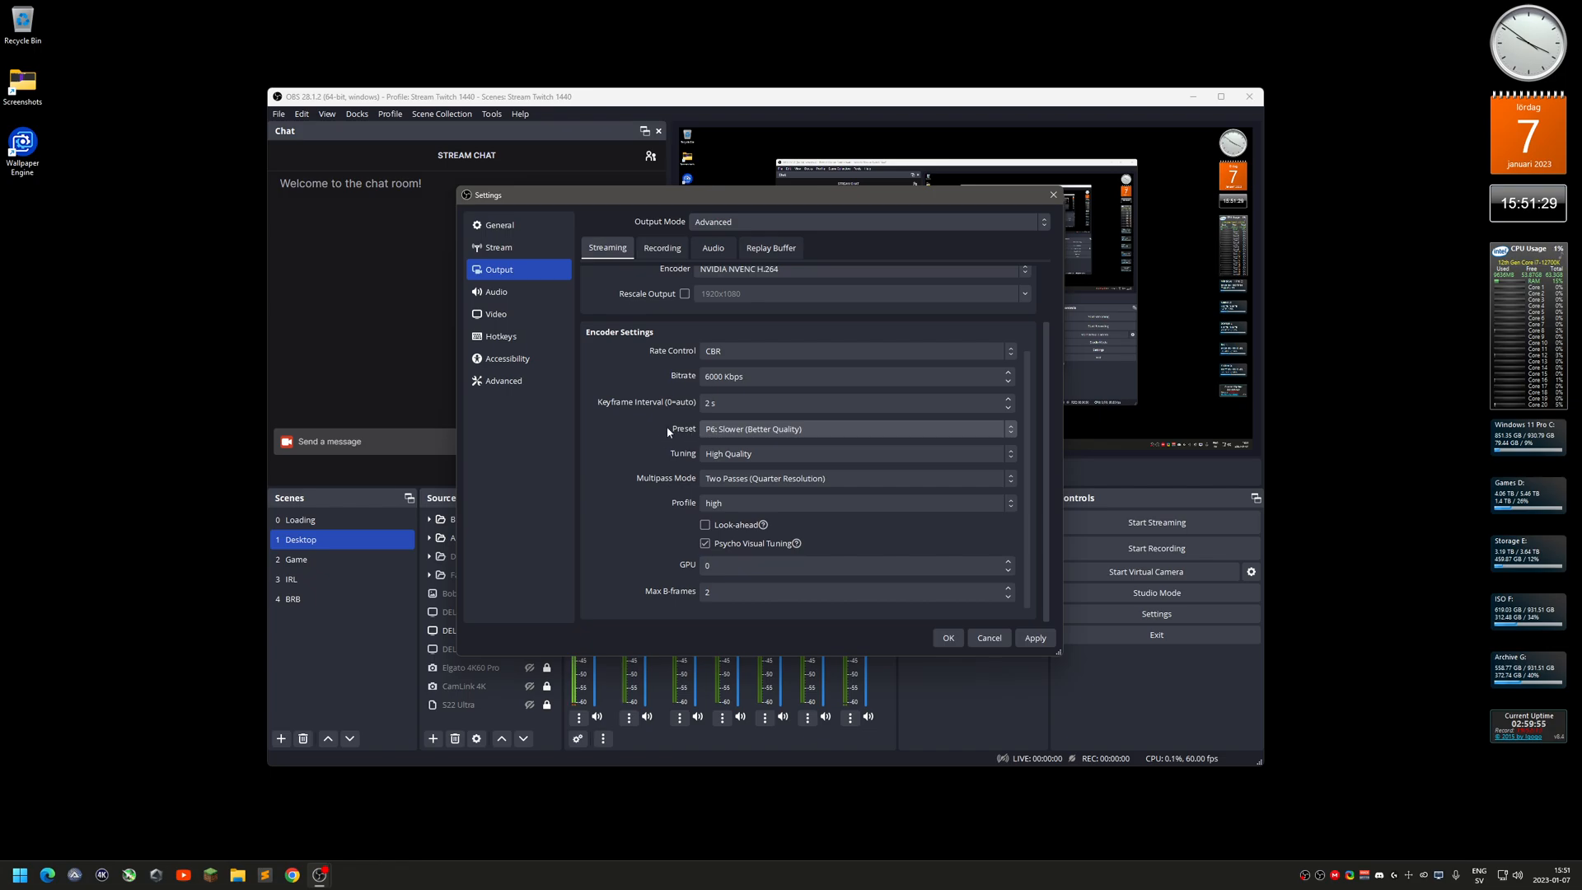
{"action": "left_click", "coordinate": [723, 430]}
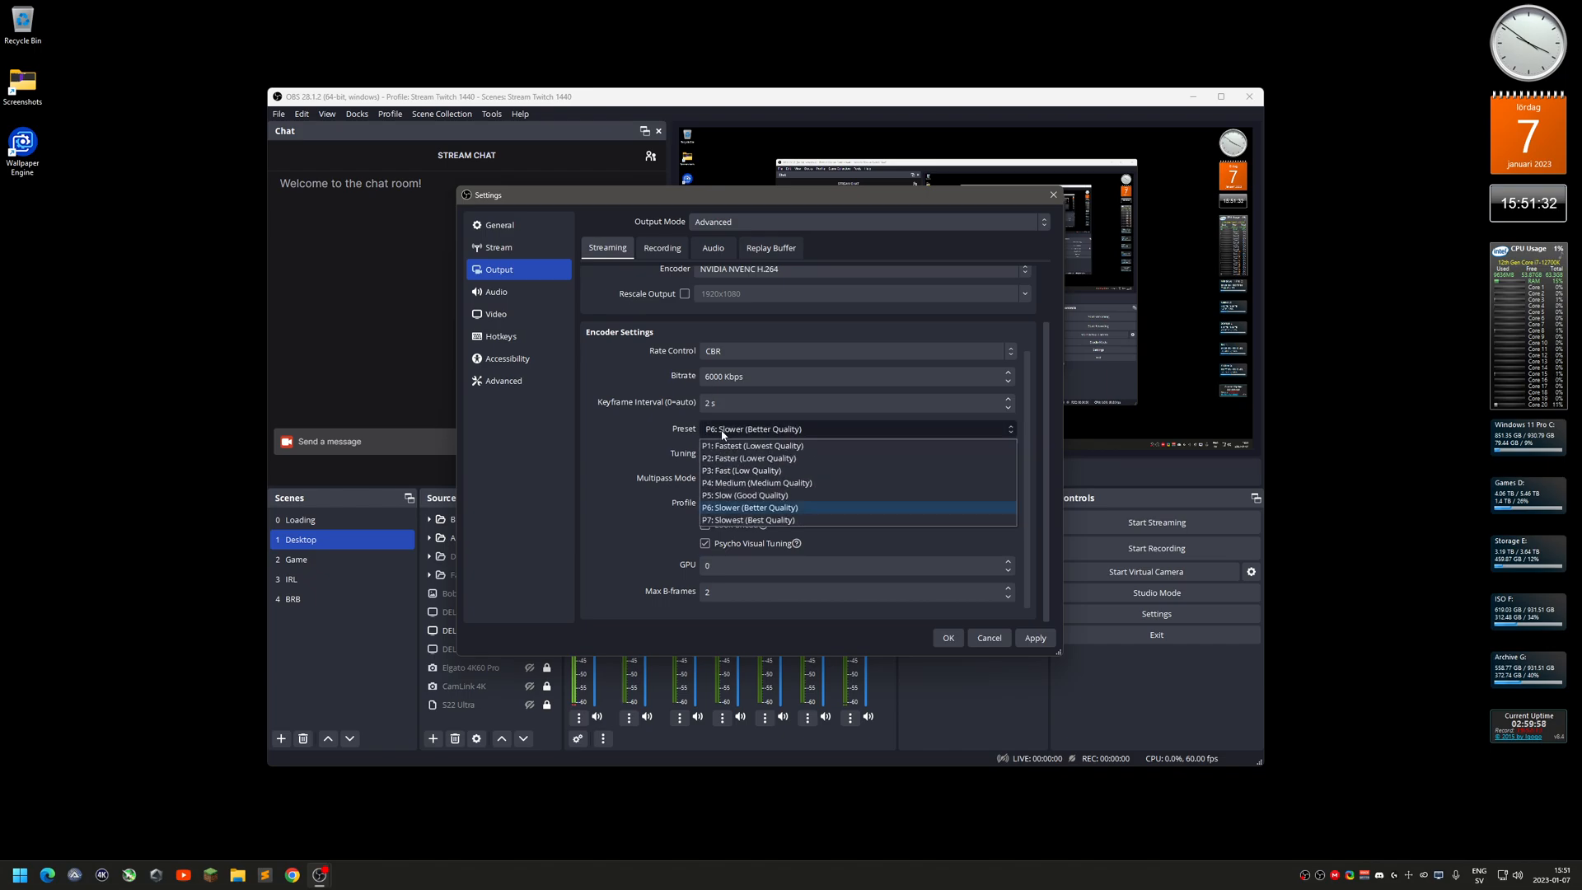
{"action": "left_click", "coordinate": [734, 521]}
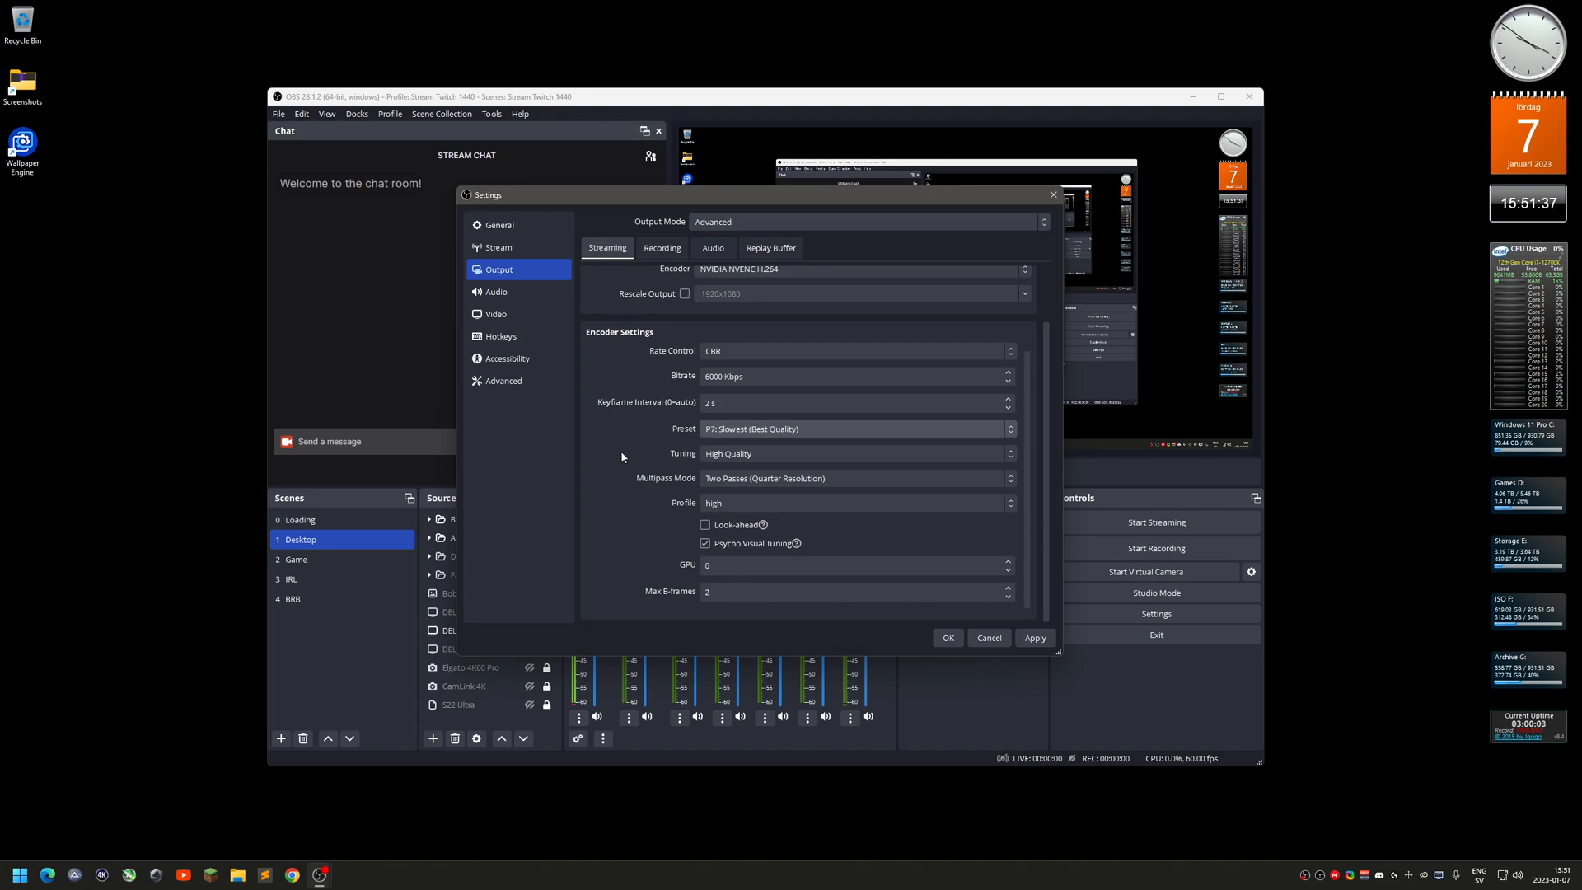
{"action": "left_click", "coordinate": [738, 430]}
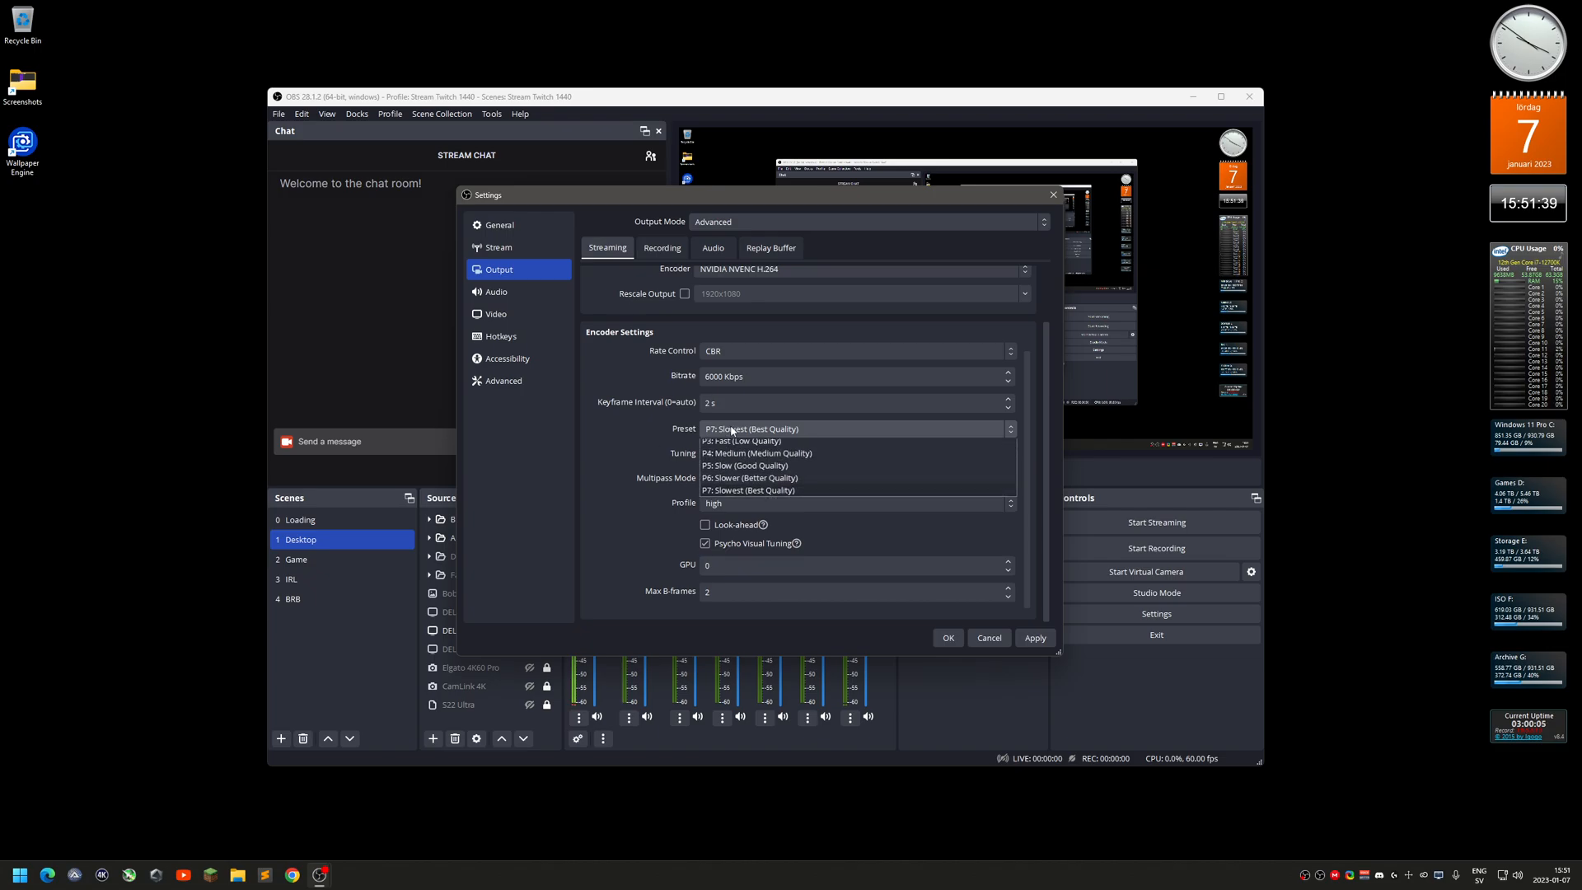
{"action": "left_click", "coordinate": [740, 506]}
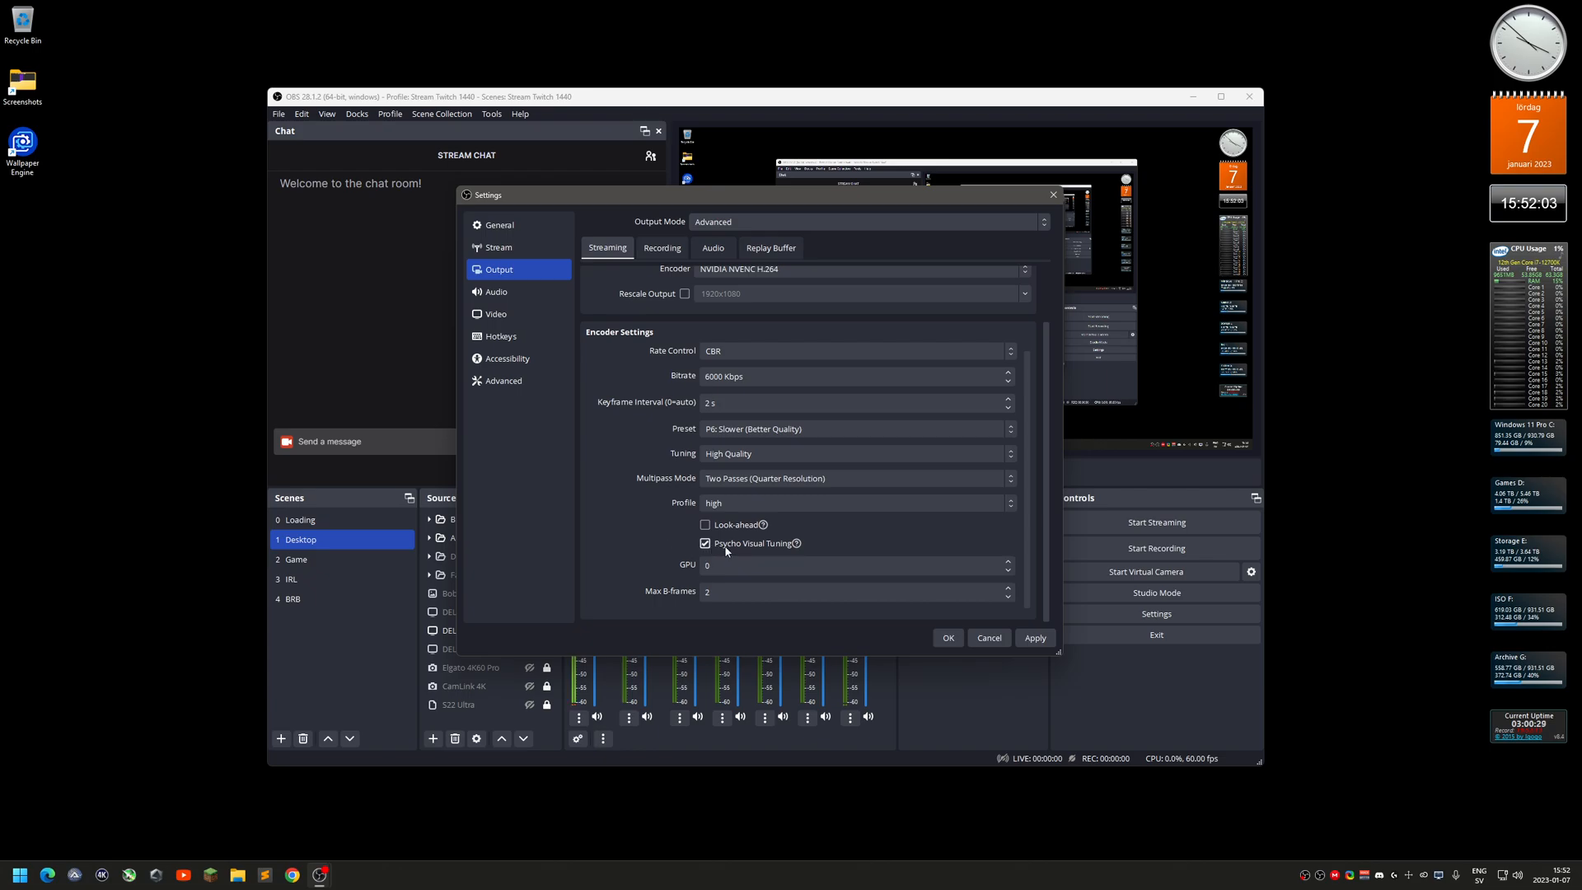
{"action": "mouse_move", "coordinate": [763, 550]}
{"action": "scroll", "coordinate": [613, 474], "scroll_direction": "up", "scroll_amount": 1}
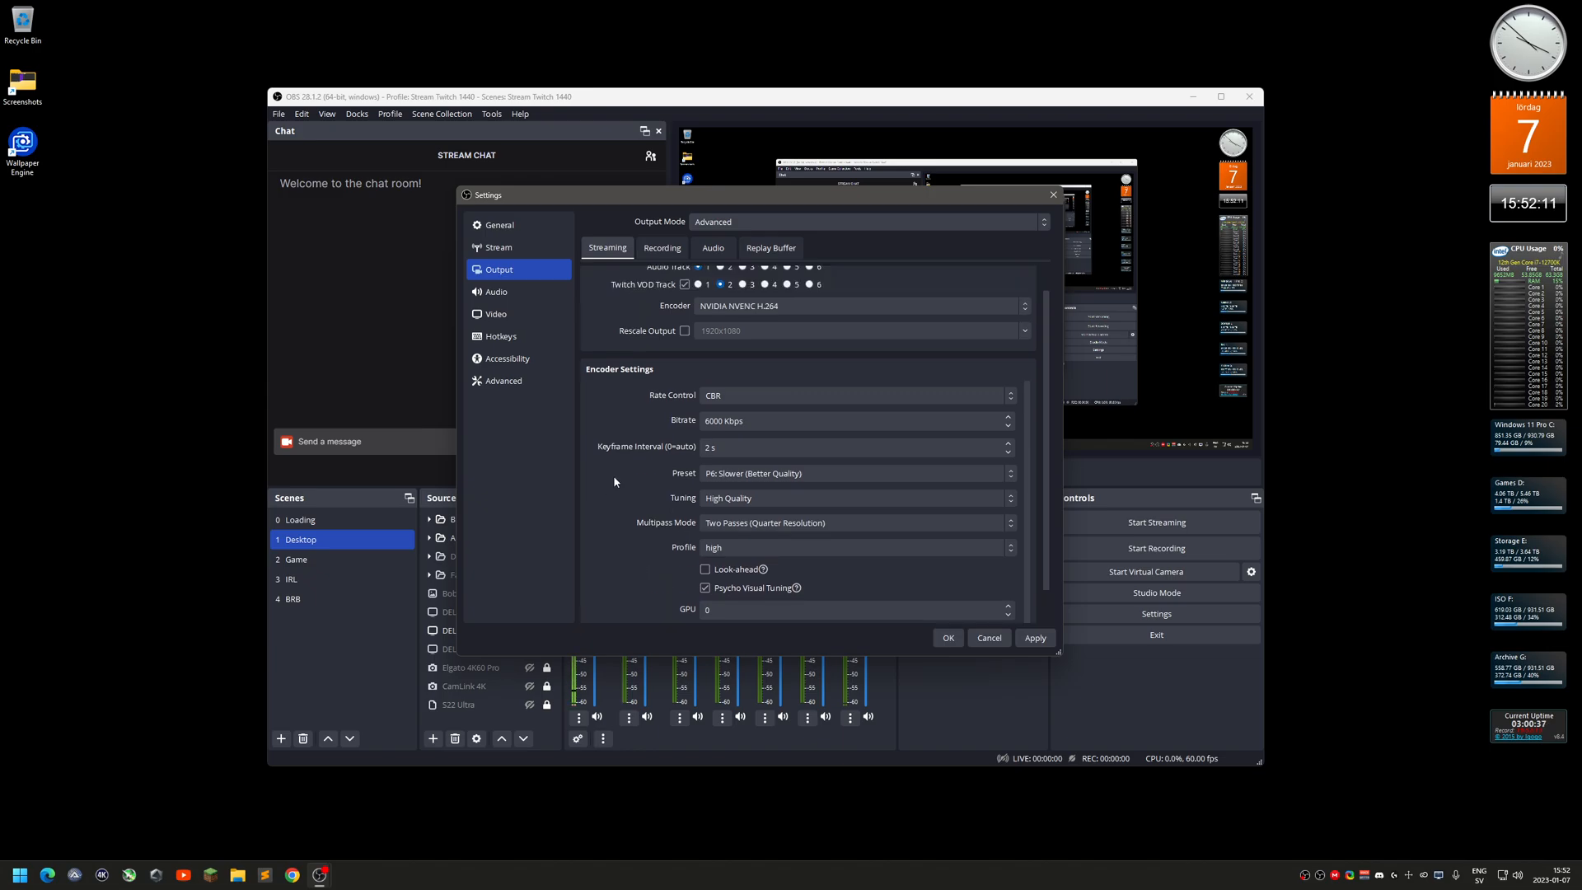
{"action": "scroll", "coordinate": [613, 481], "scroll_direction": "up", "scroll_amount": 1}
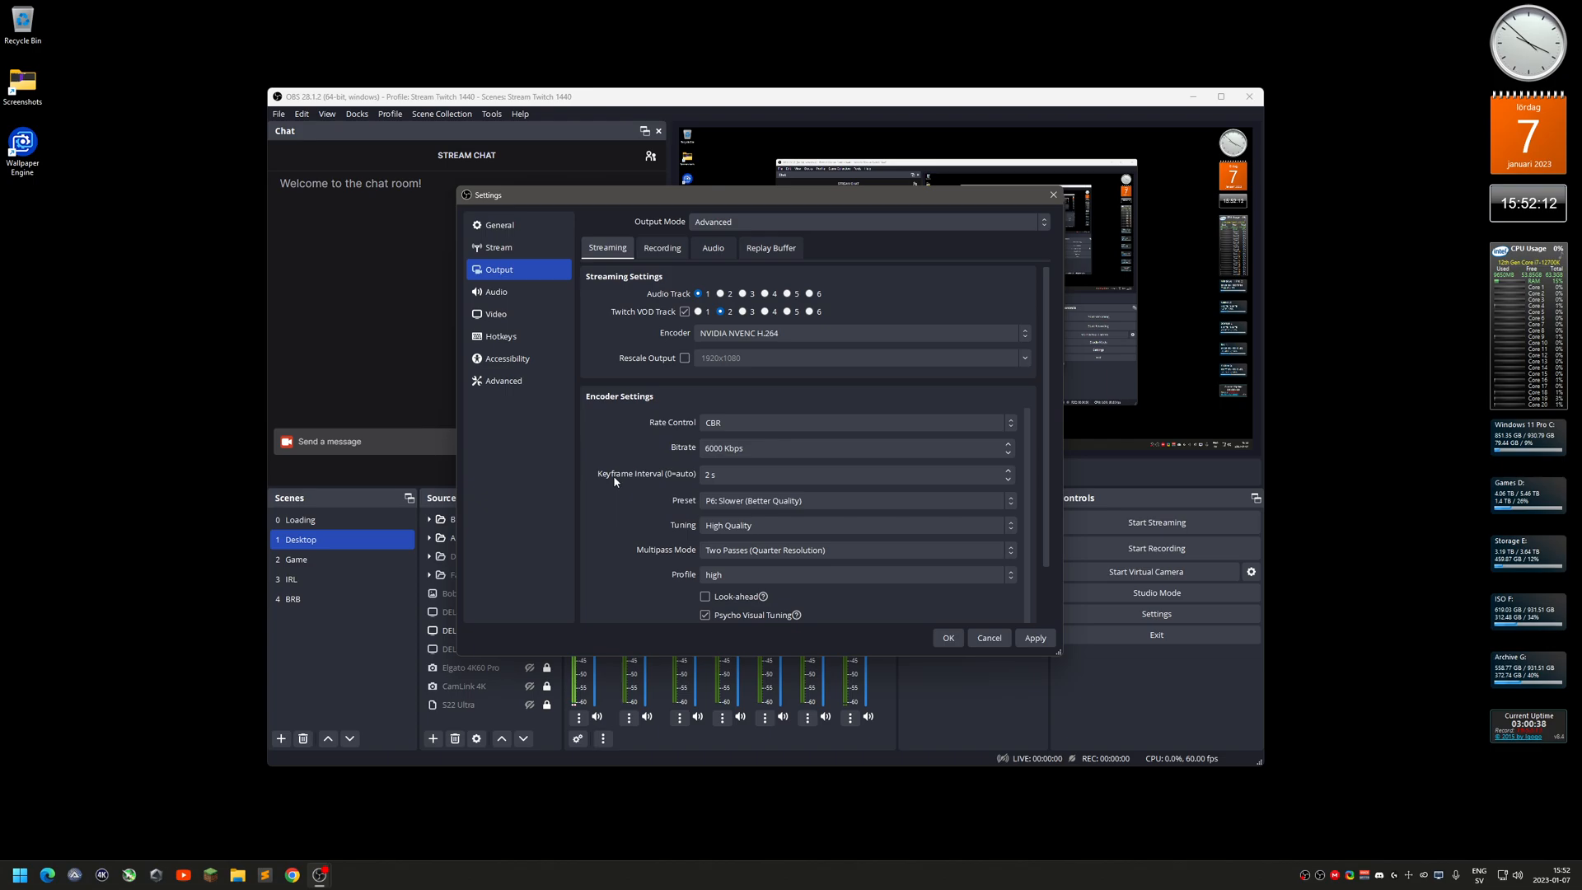
Try a streaming encoder bitrate of 24000 Kbps, and set it back to 6000 Kbps
{"action": "left_click", "coordinate": [740, 450]}
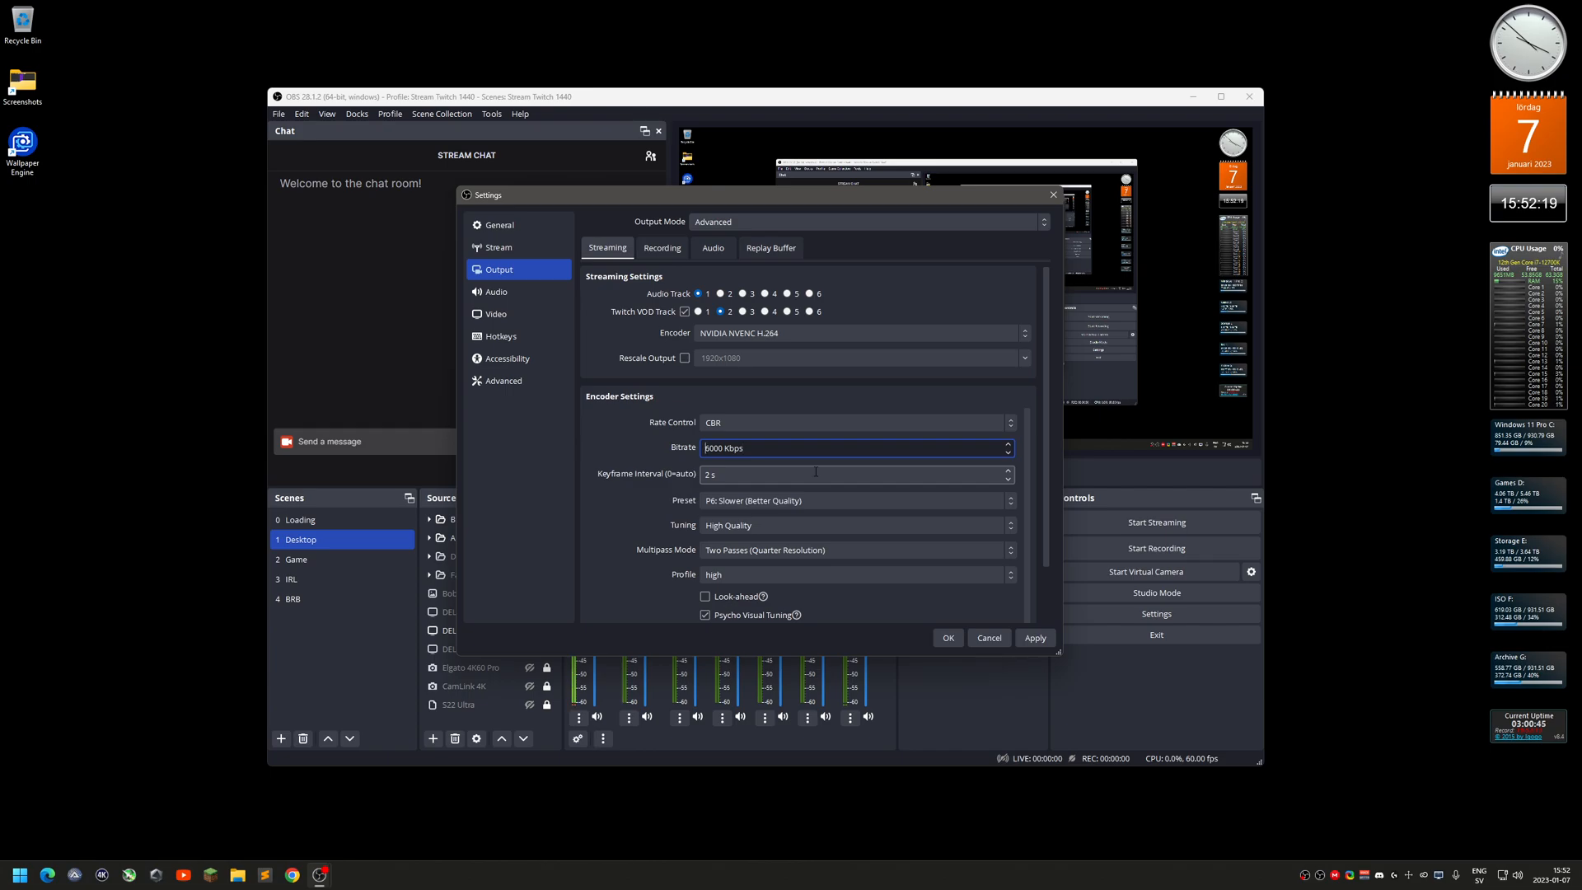
{"action": "key", "text": "Delete"}
{"action": "type", "text": "24"}
{"action": "left_click", "coordinate": [617, 449]}
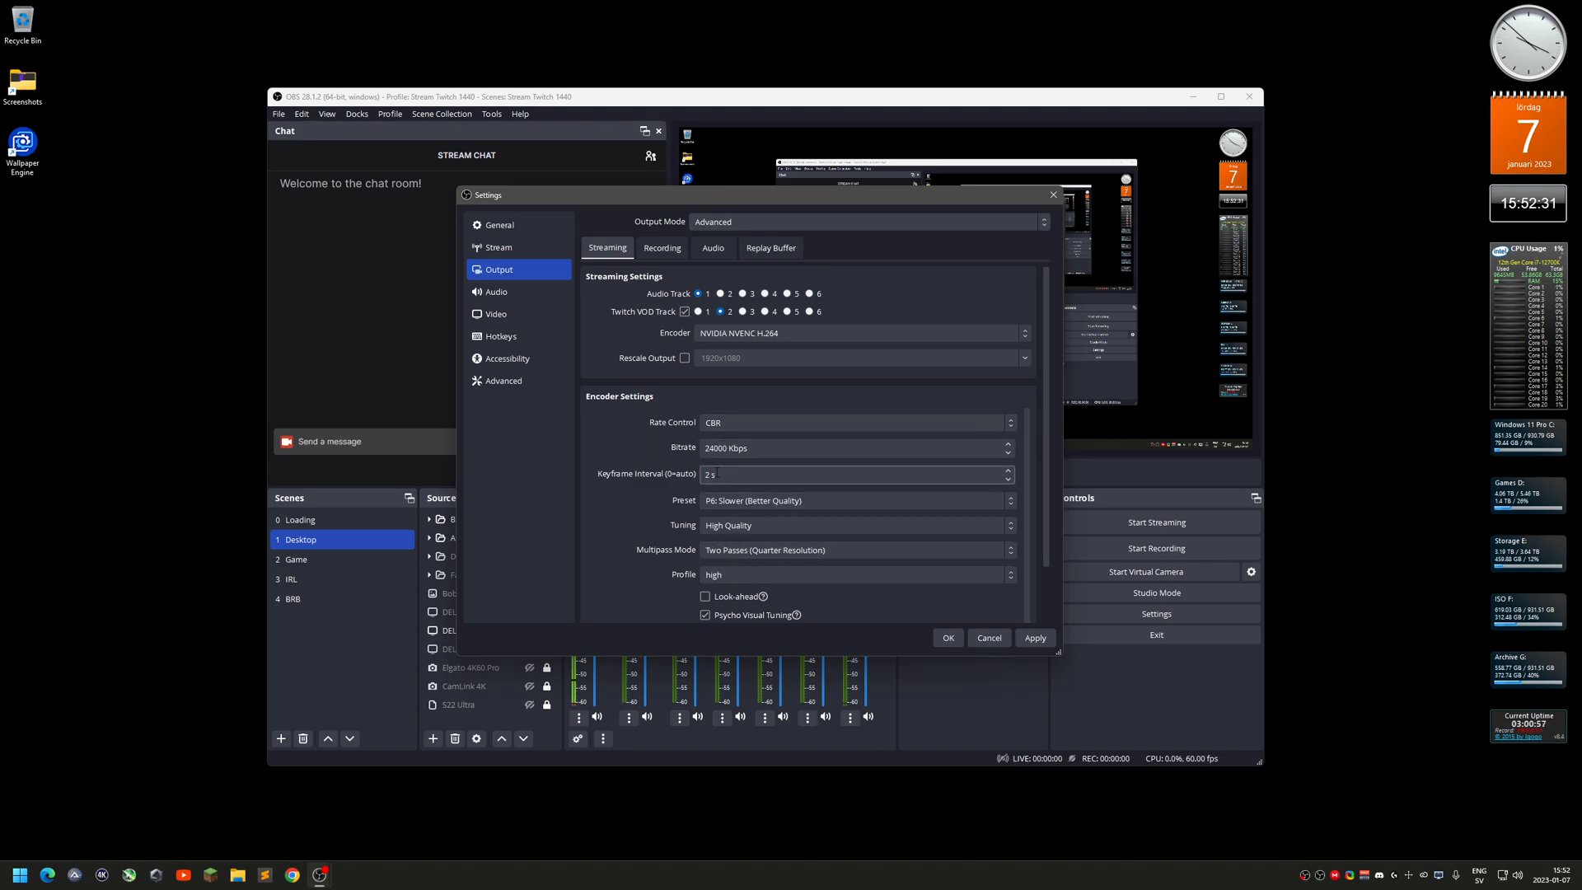
{"action": "left_click", "coordinate": [714, 448]}
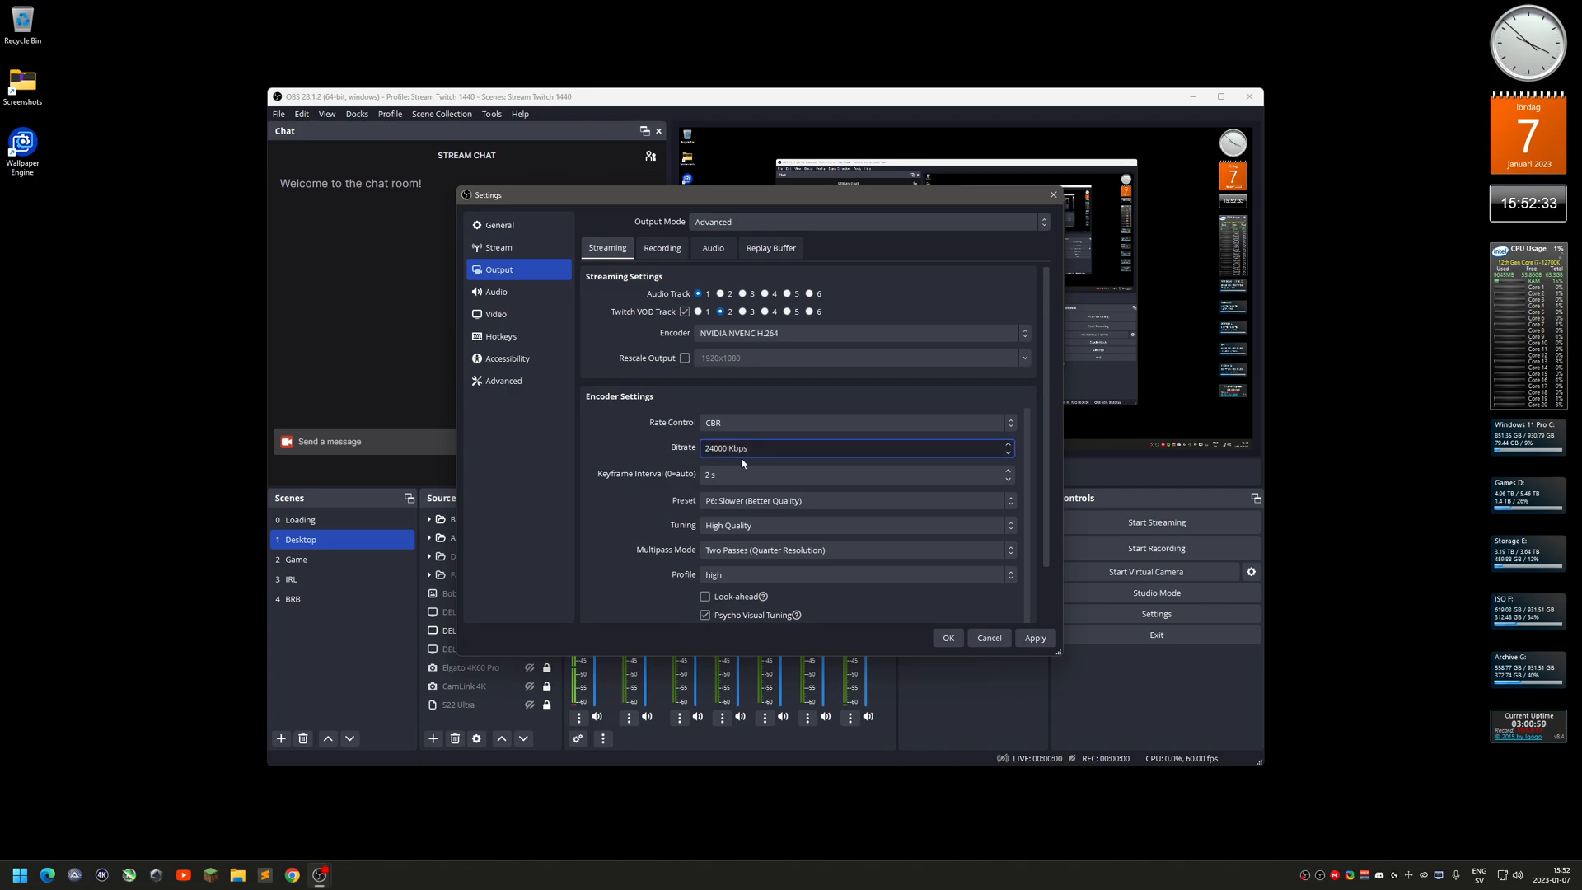
{"action": "left_click", "coordinate": [633, 440]}
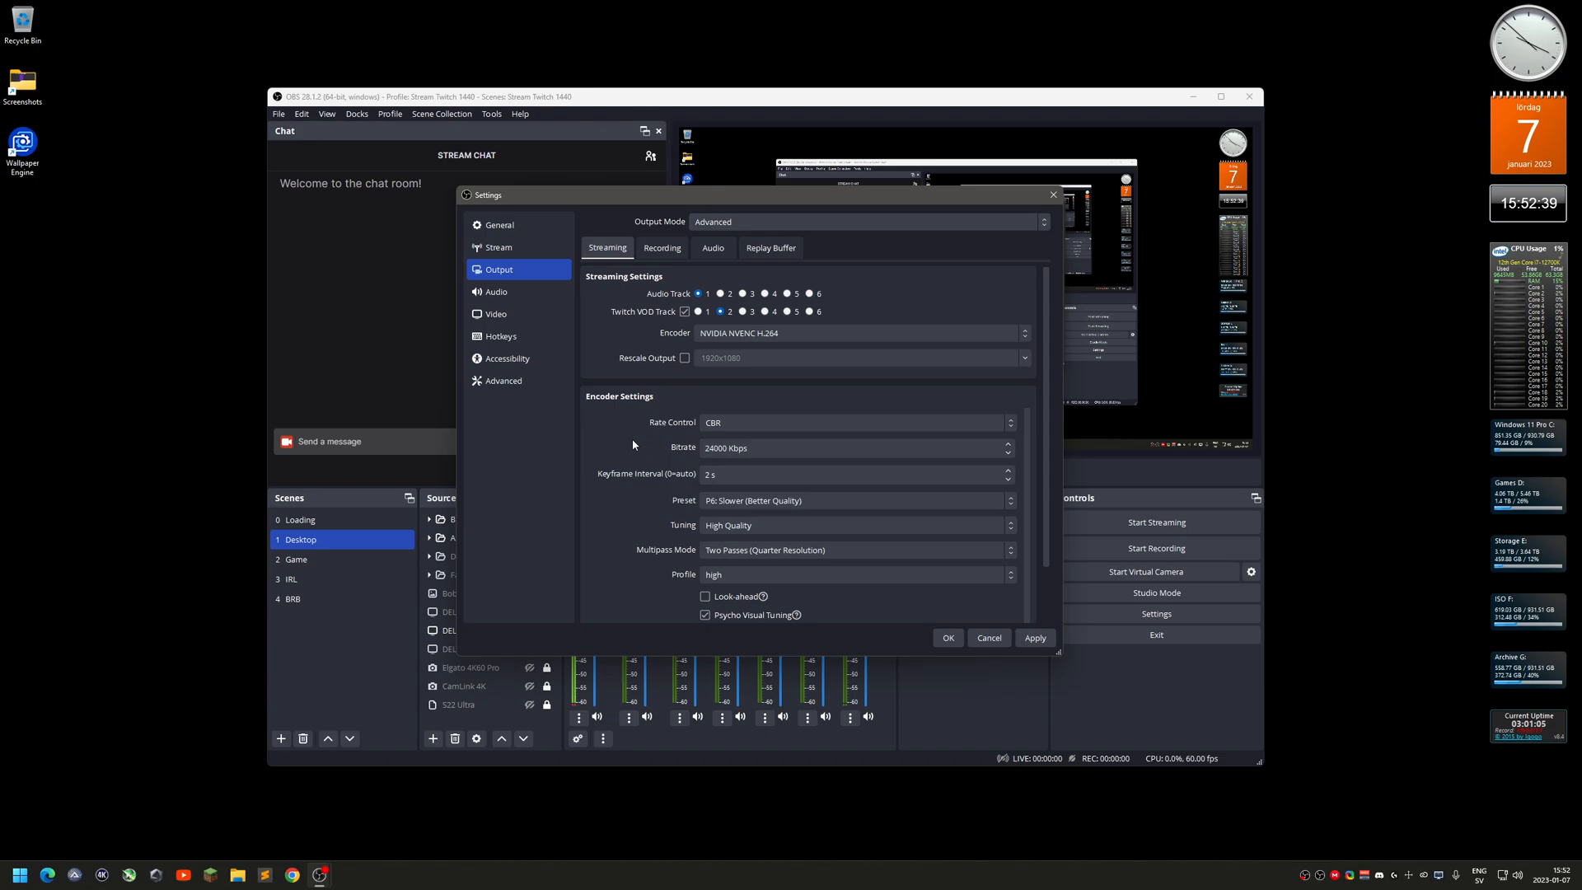
{"action": "left_click", "coordinate": [750, 454]}
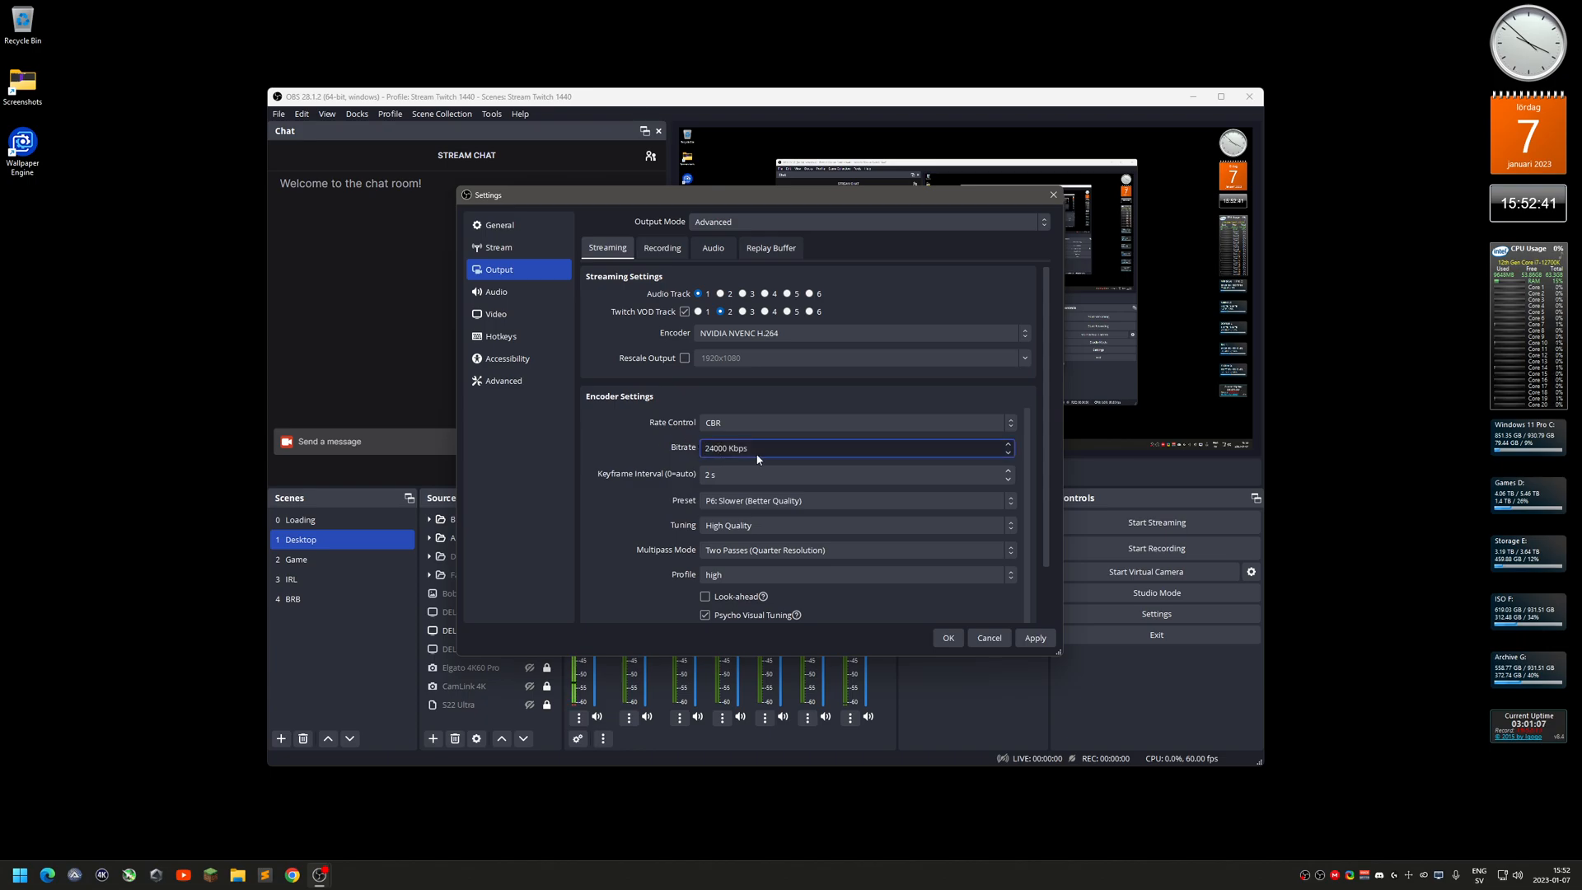
{"action": "key", "text": "BackSpace"}
{"action": "key", "text": "BackSpace"}
{"action": "type", "text": "6"}
{"action": "left_click", "coordinate": [637, 443]}
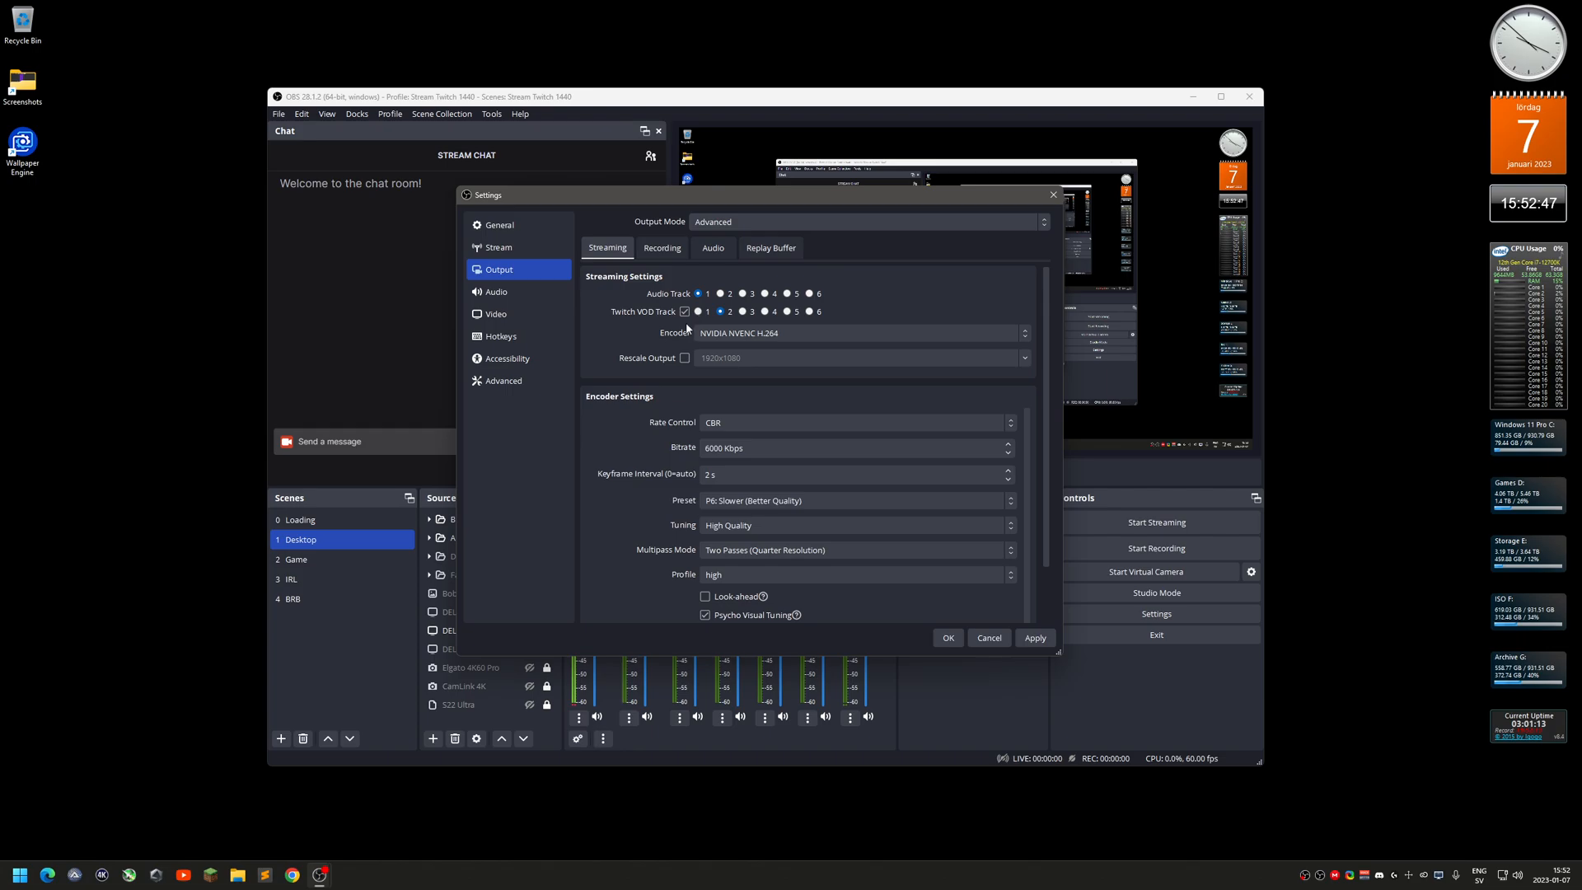
In the recording output settings, try the mp4 recording format, and return to mkv
{"action": "left_click", "coordinate": [665, 253]}
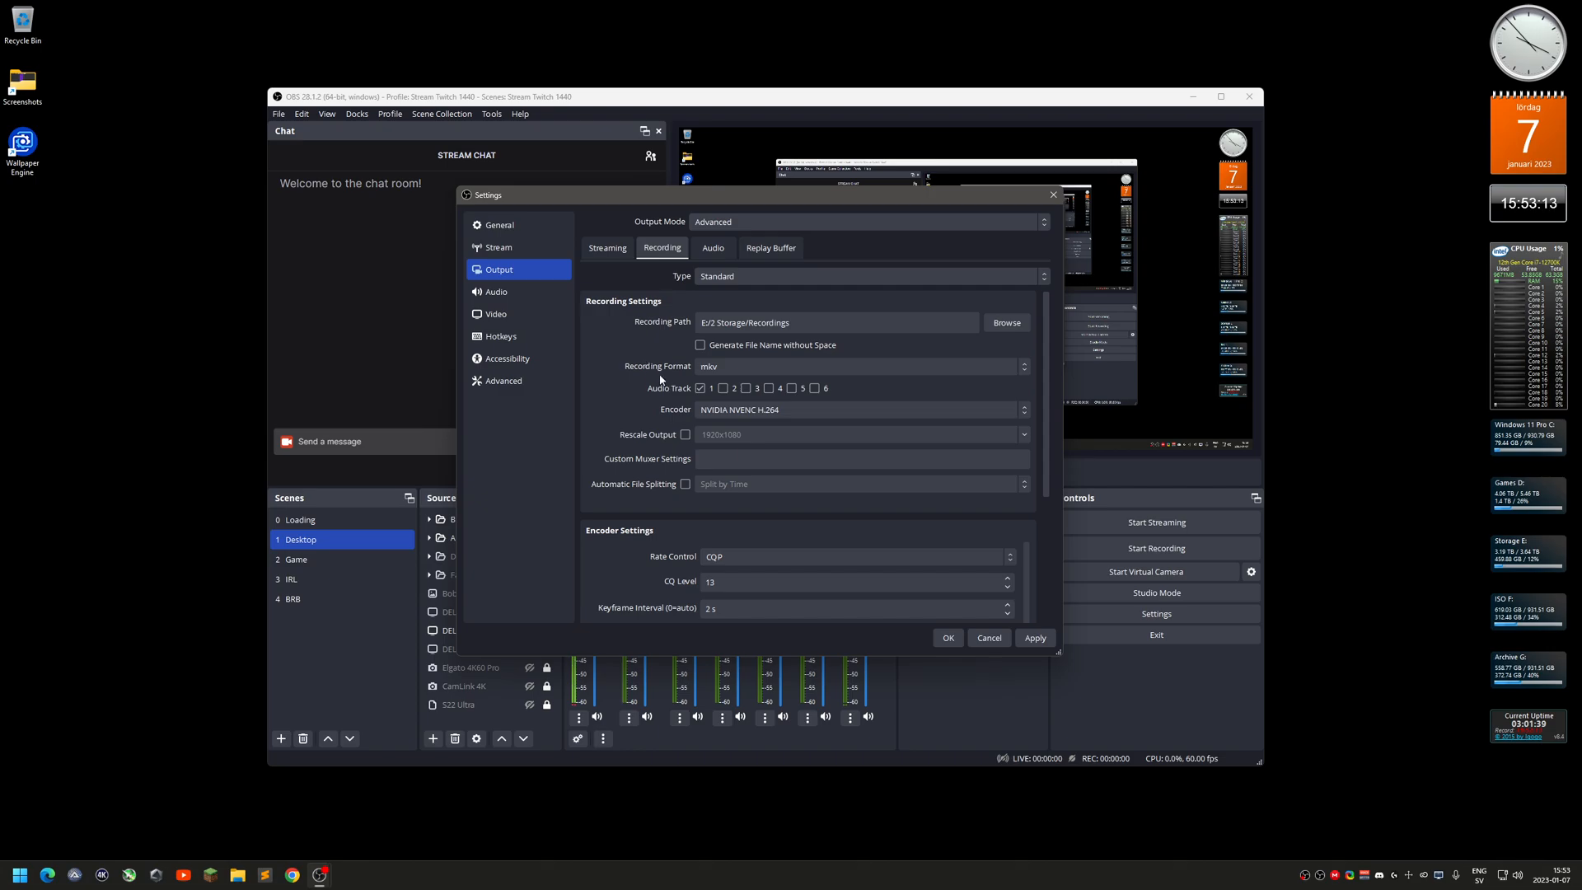
{"action": "left_click", "coordinate": [765, 367]}
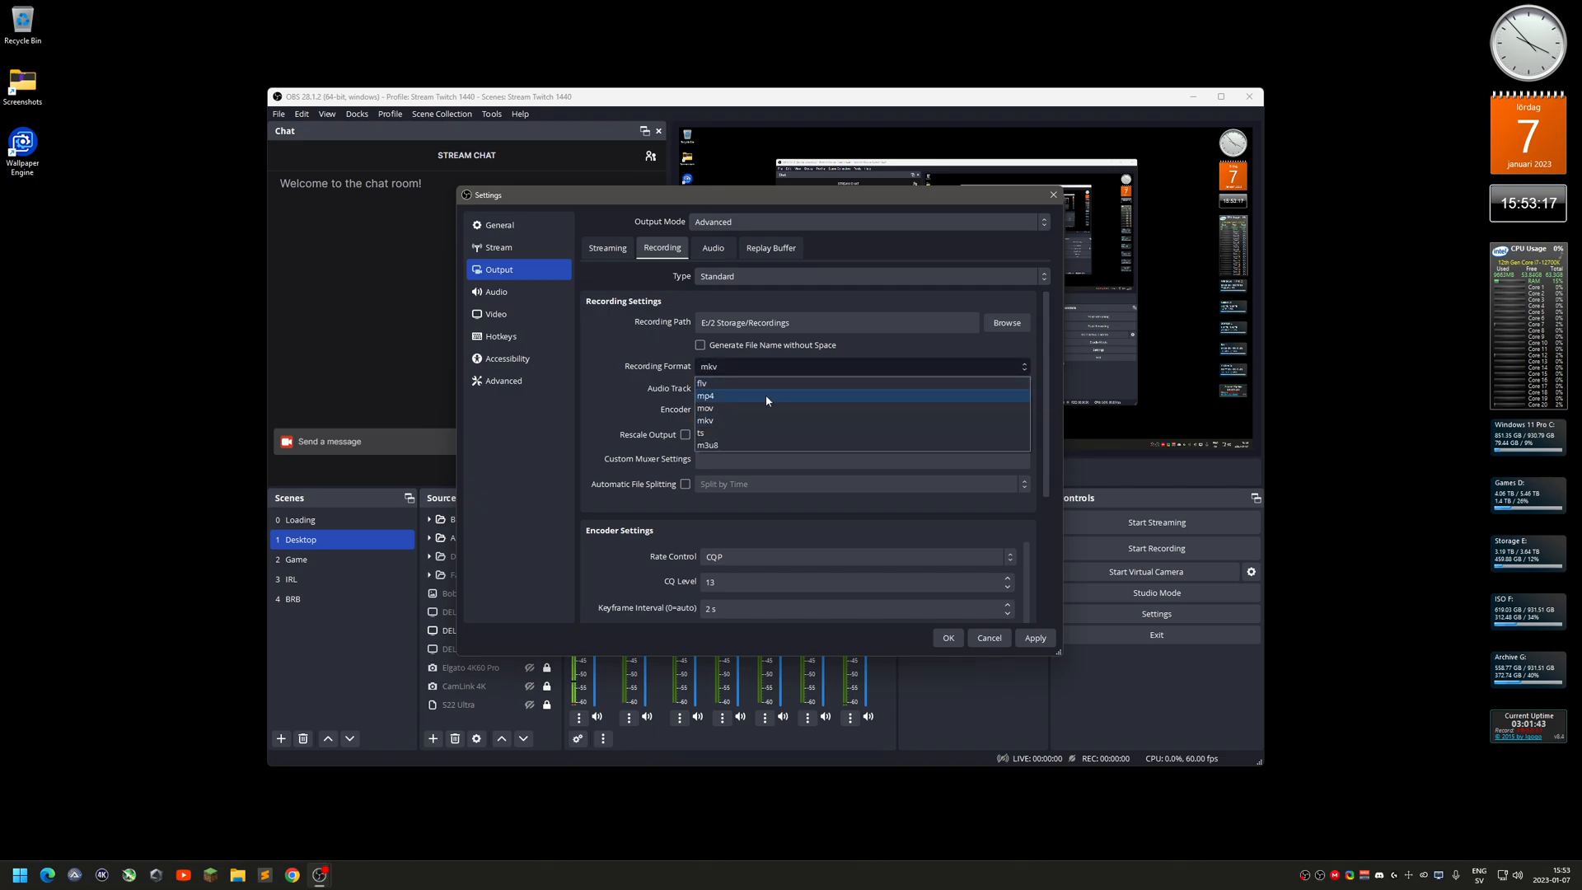
{"action": "left_click", "coordinate": [765, 395]}
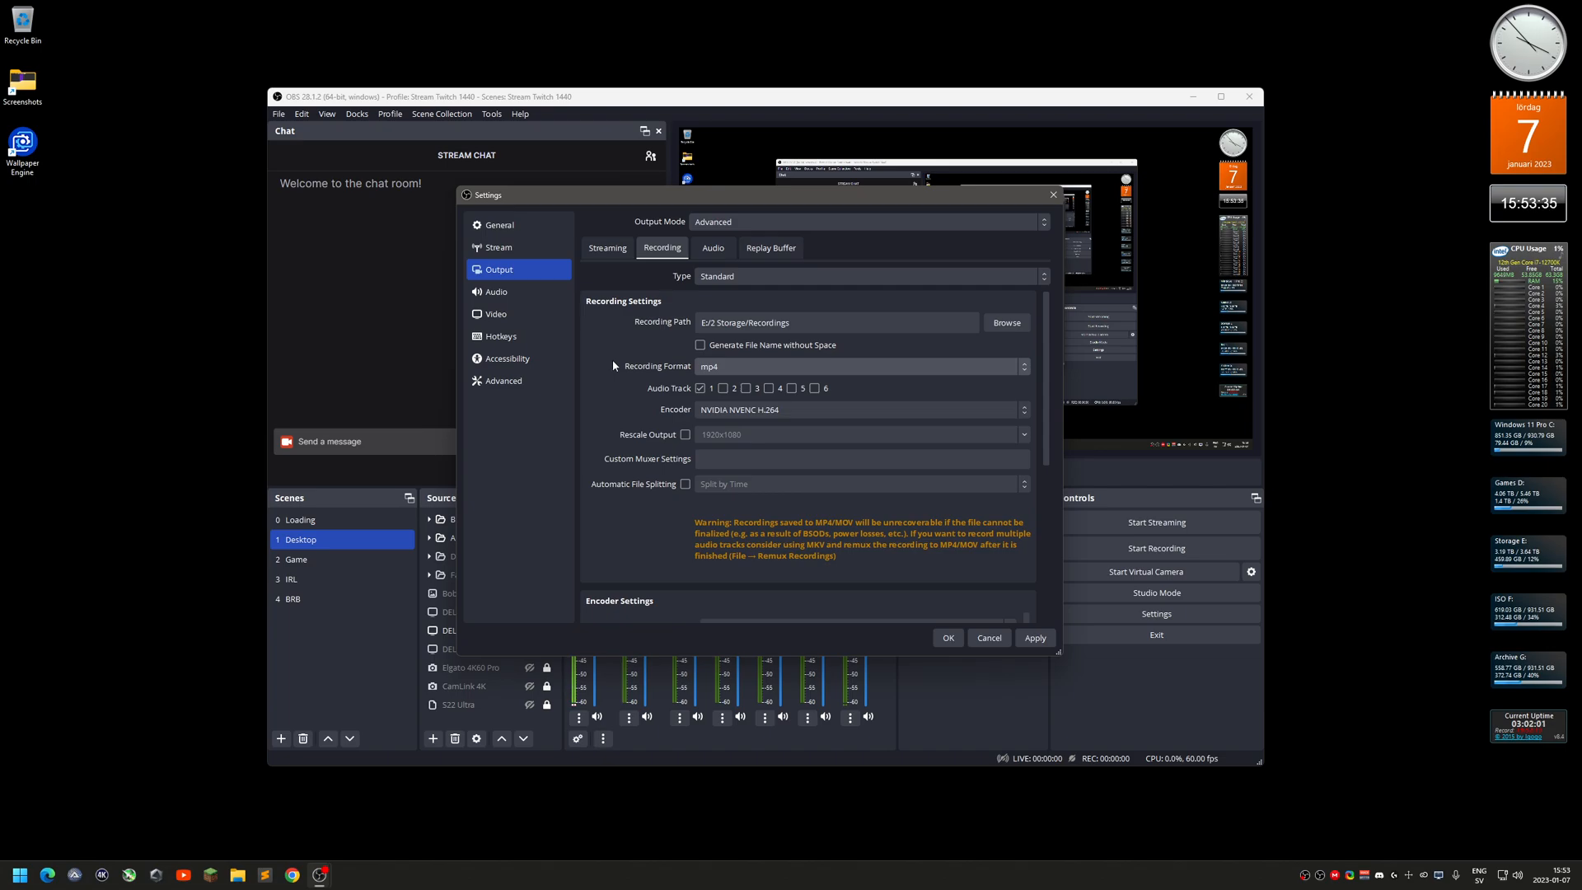
{"action": "left_click", "coordinate": [736, 371]}
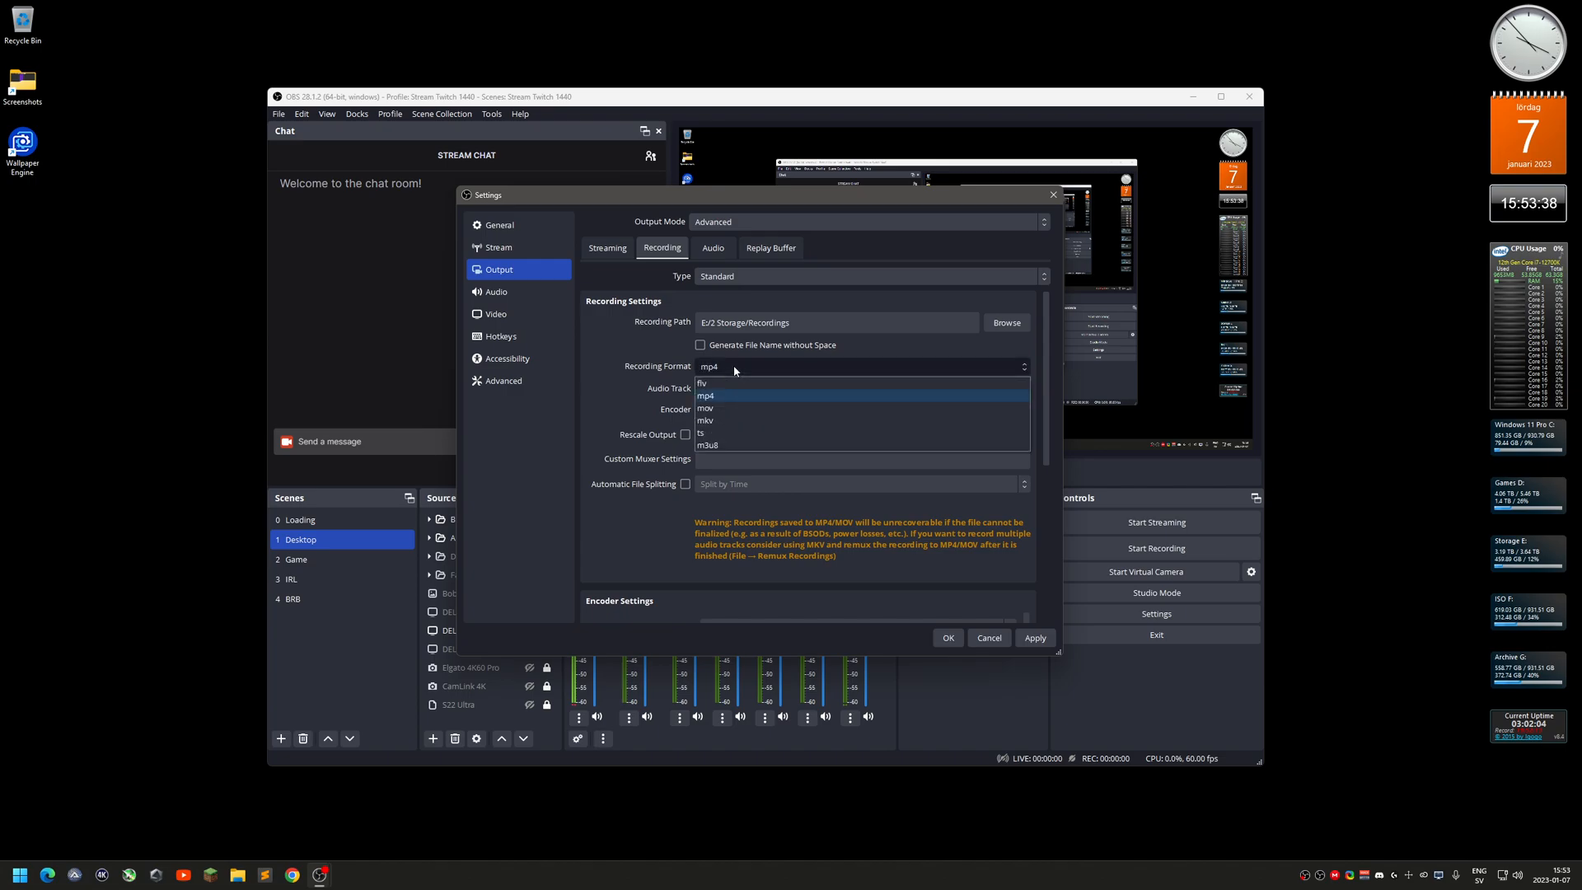
{"action": "left_click", "coordinate": [736, 421]}
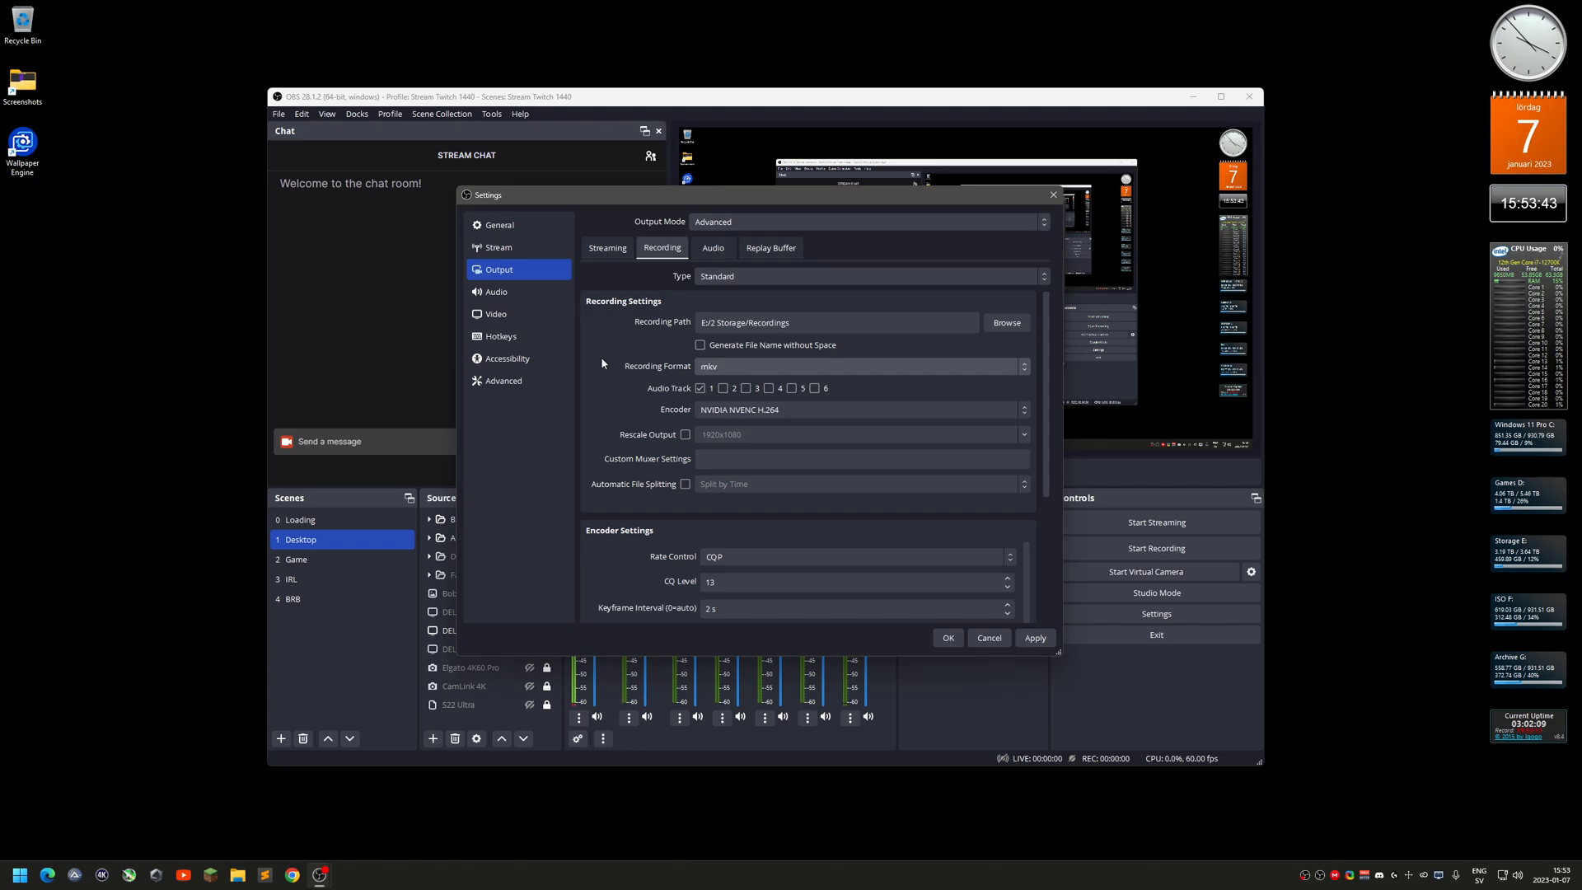
Check the automatic remux to mp4 option in the advanced settings and compare the recording encoder's rate control with the streaming one
{"action": "left_click", "coordinate": [521, 389]}
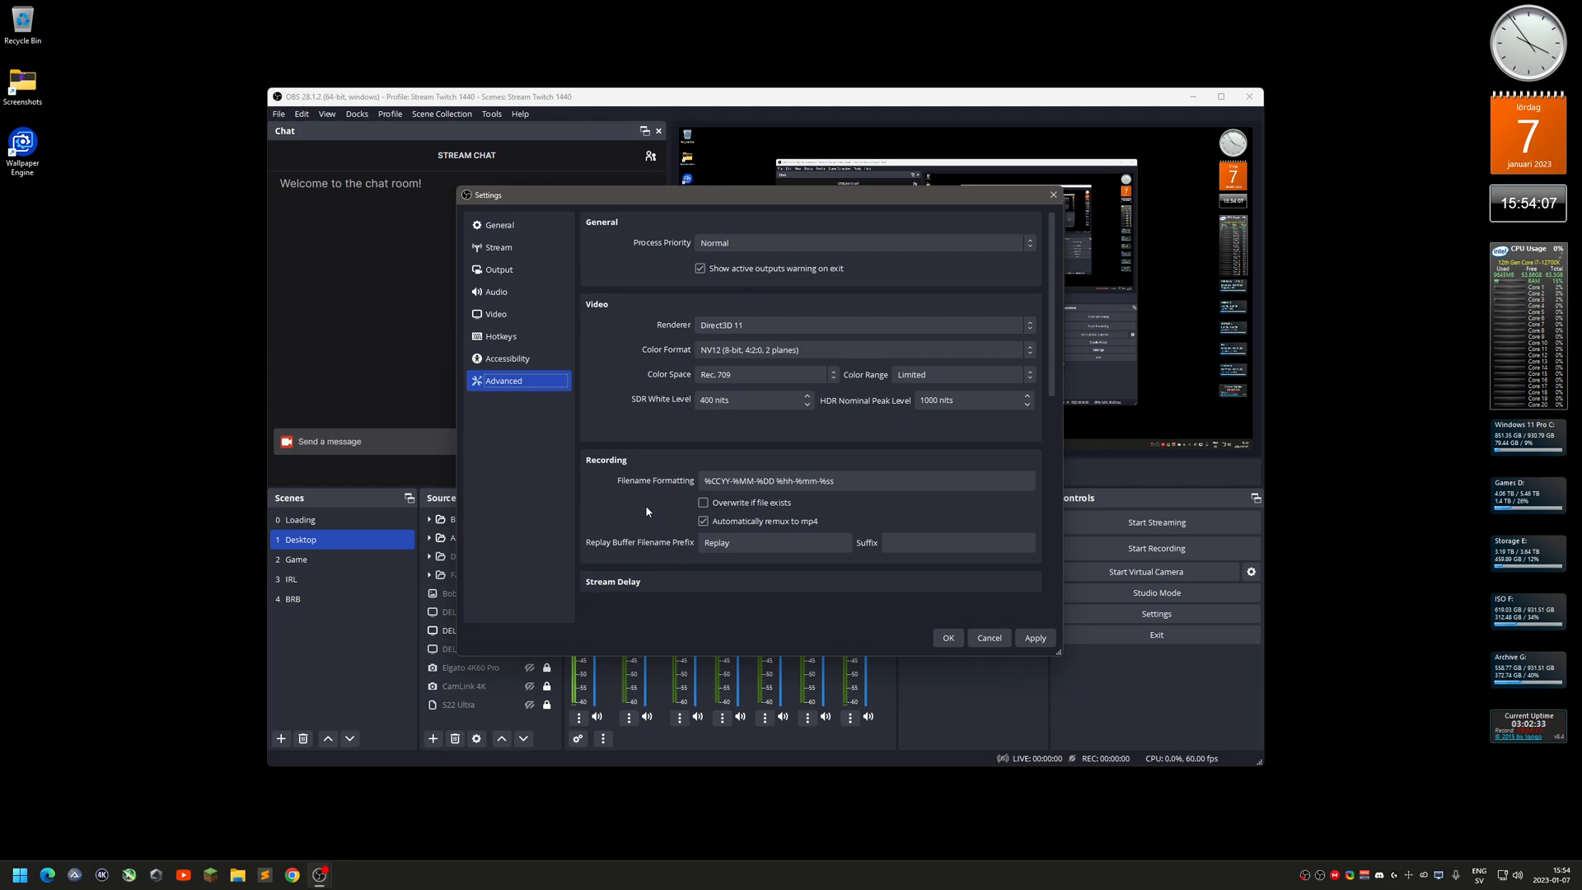
{"action": "left_click", "coordinate": [510, 279]}
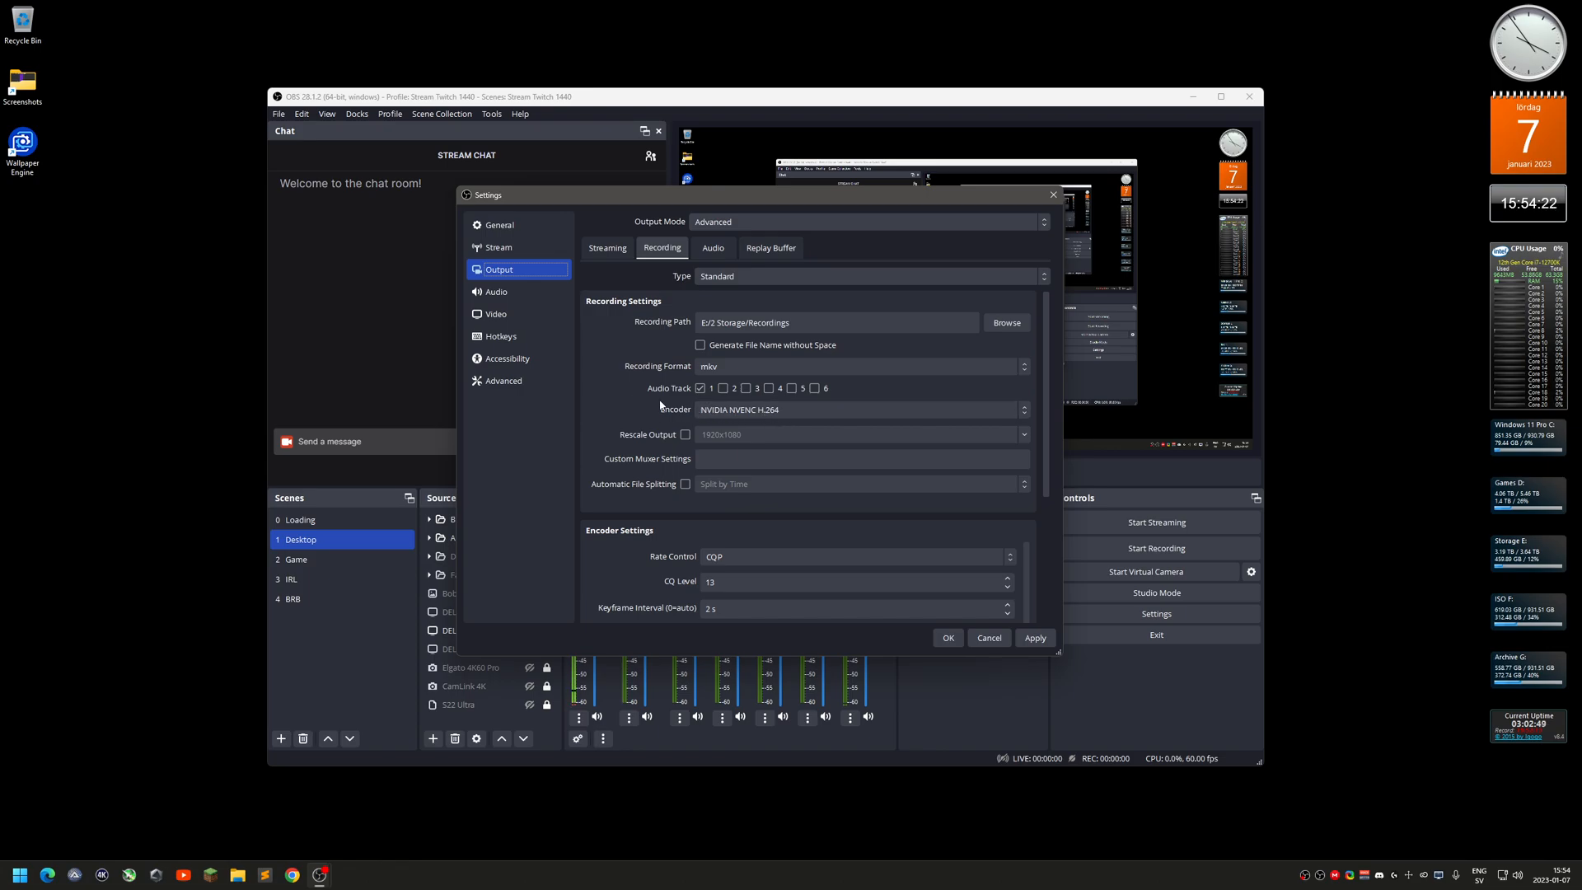
{"action": "scroll", "coordinate": [615, 392], "scroll_direction": "down", "scroll_amount": 2}
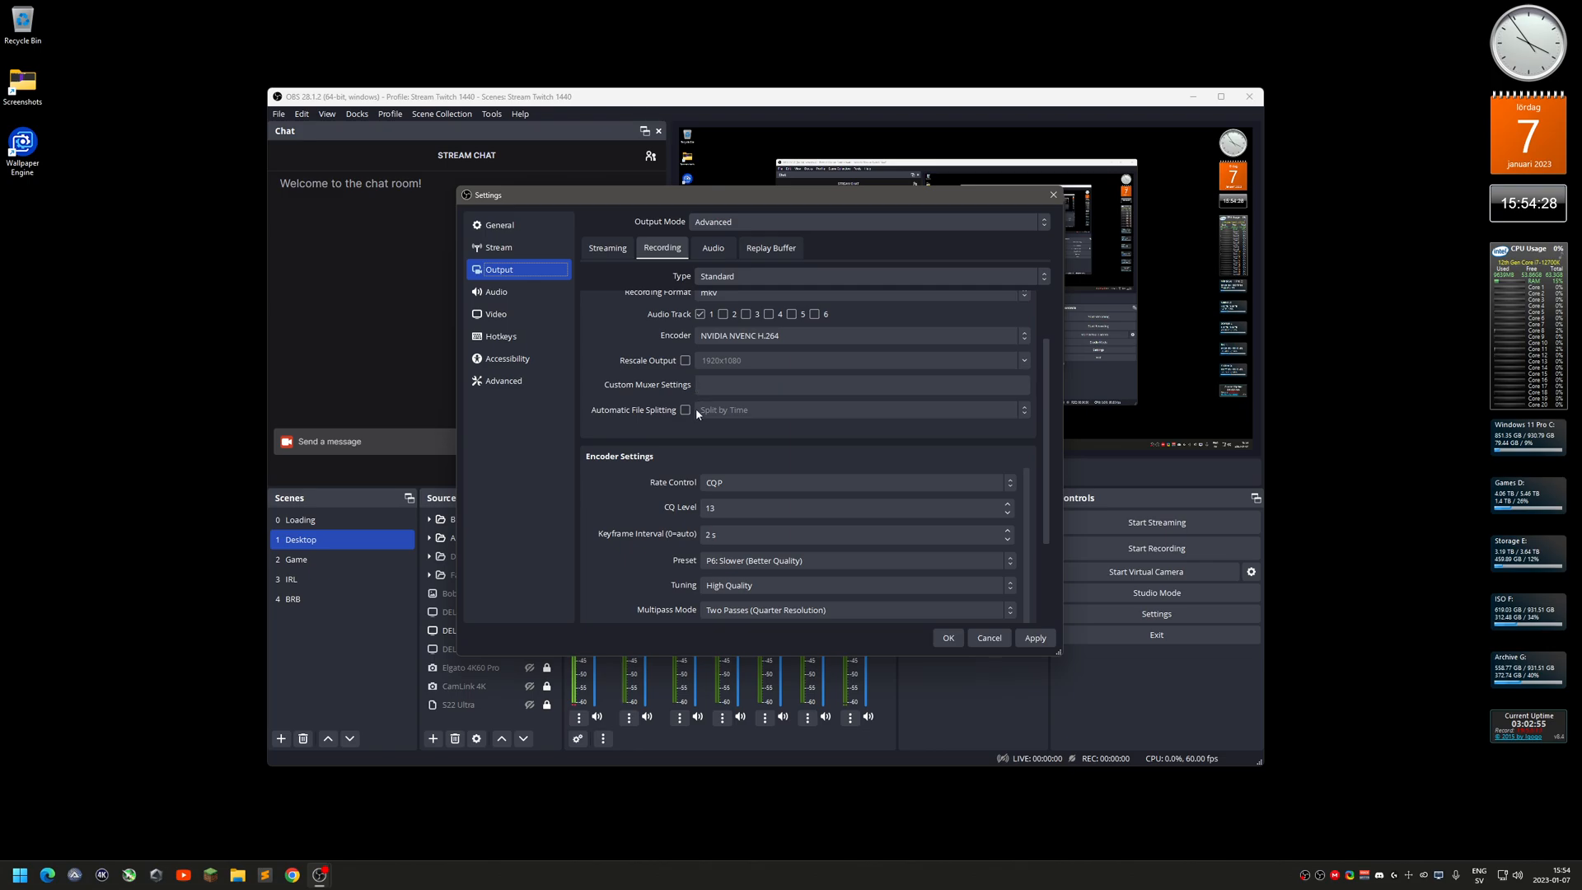
{"action": "scroll", "coordinate": [669, 446], "scroll_direction": "down", "scroll_amount": 3}
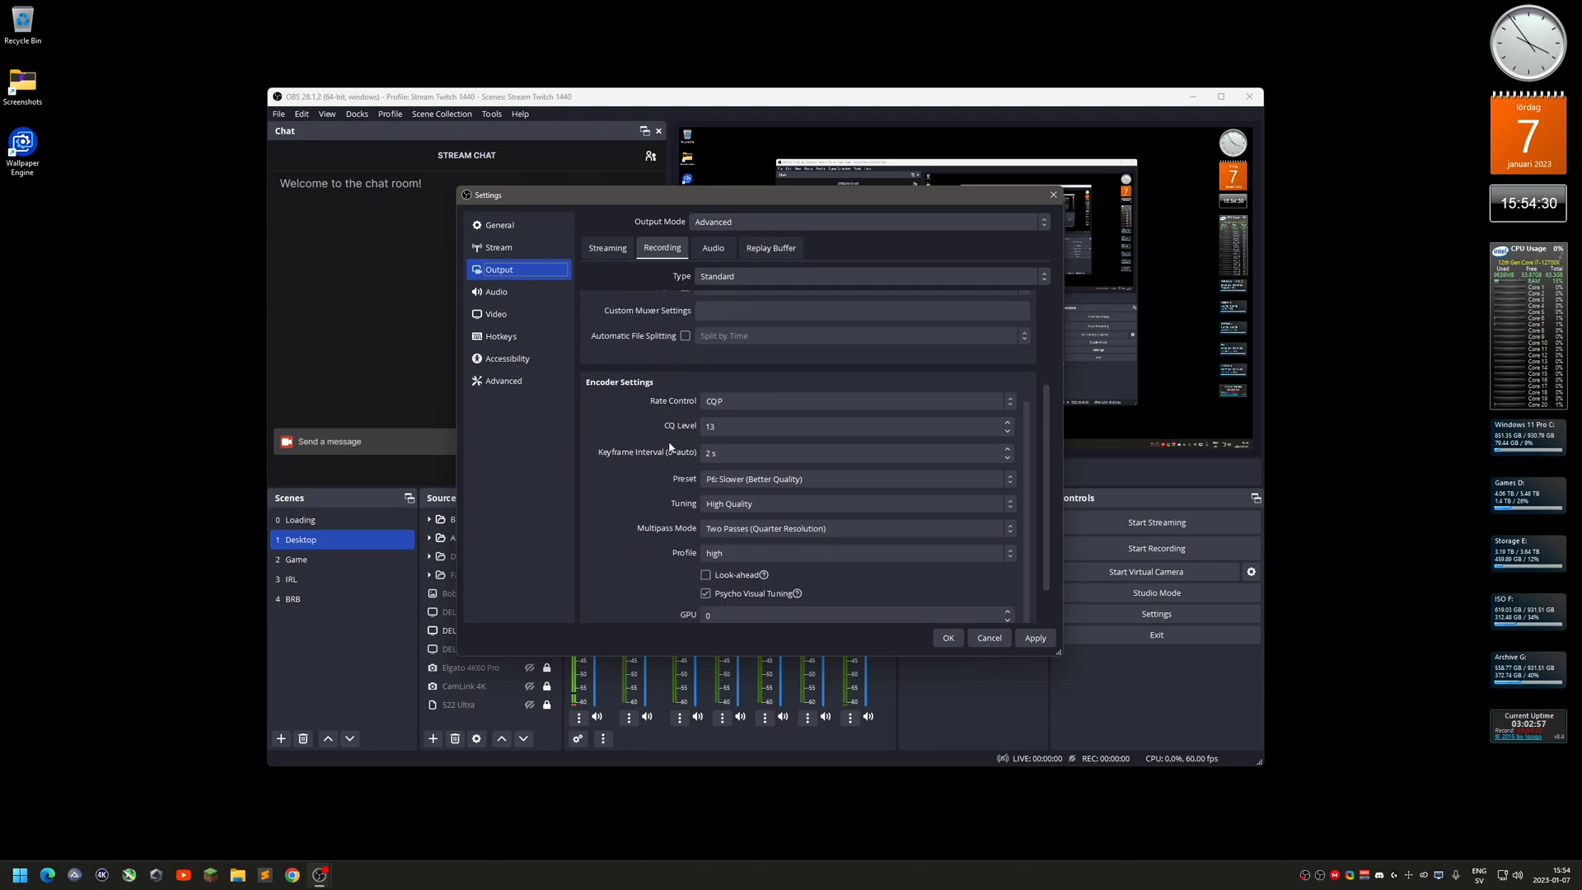
{"action": "scroll", "coordinate": [669, 446], "scroll_direction": "down", "scroll_amount": 1}
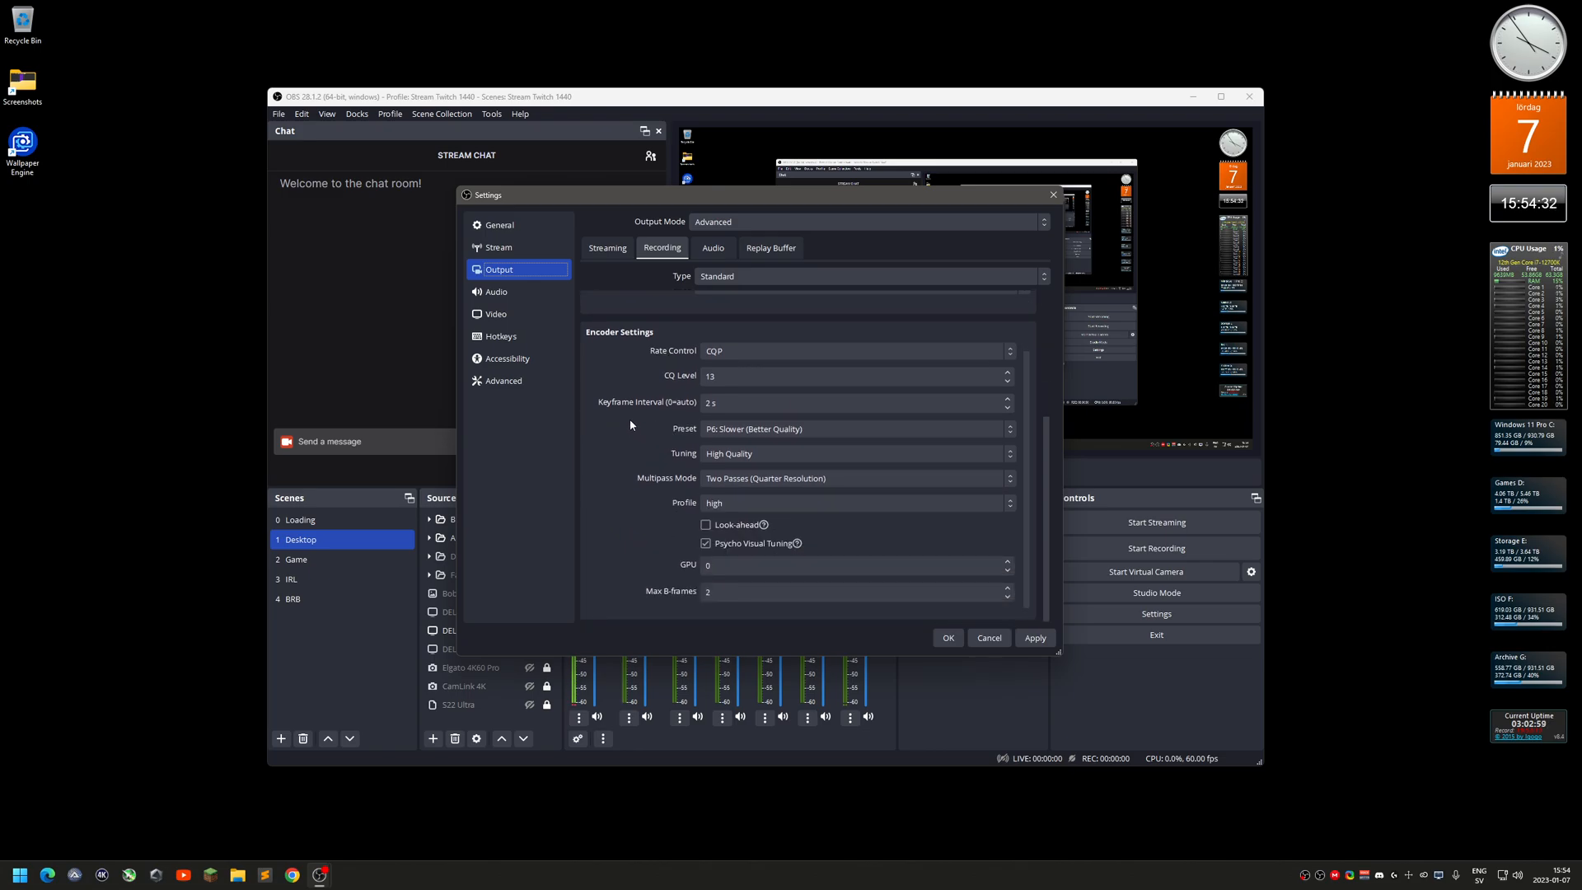
{"action": "left_click", "coordinate": [612, 251]}
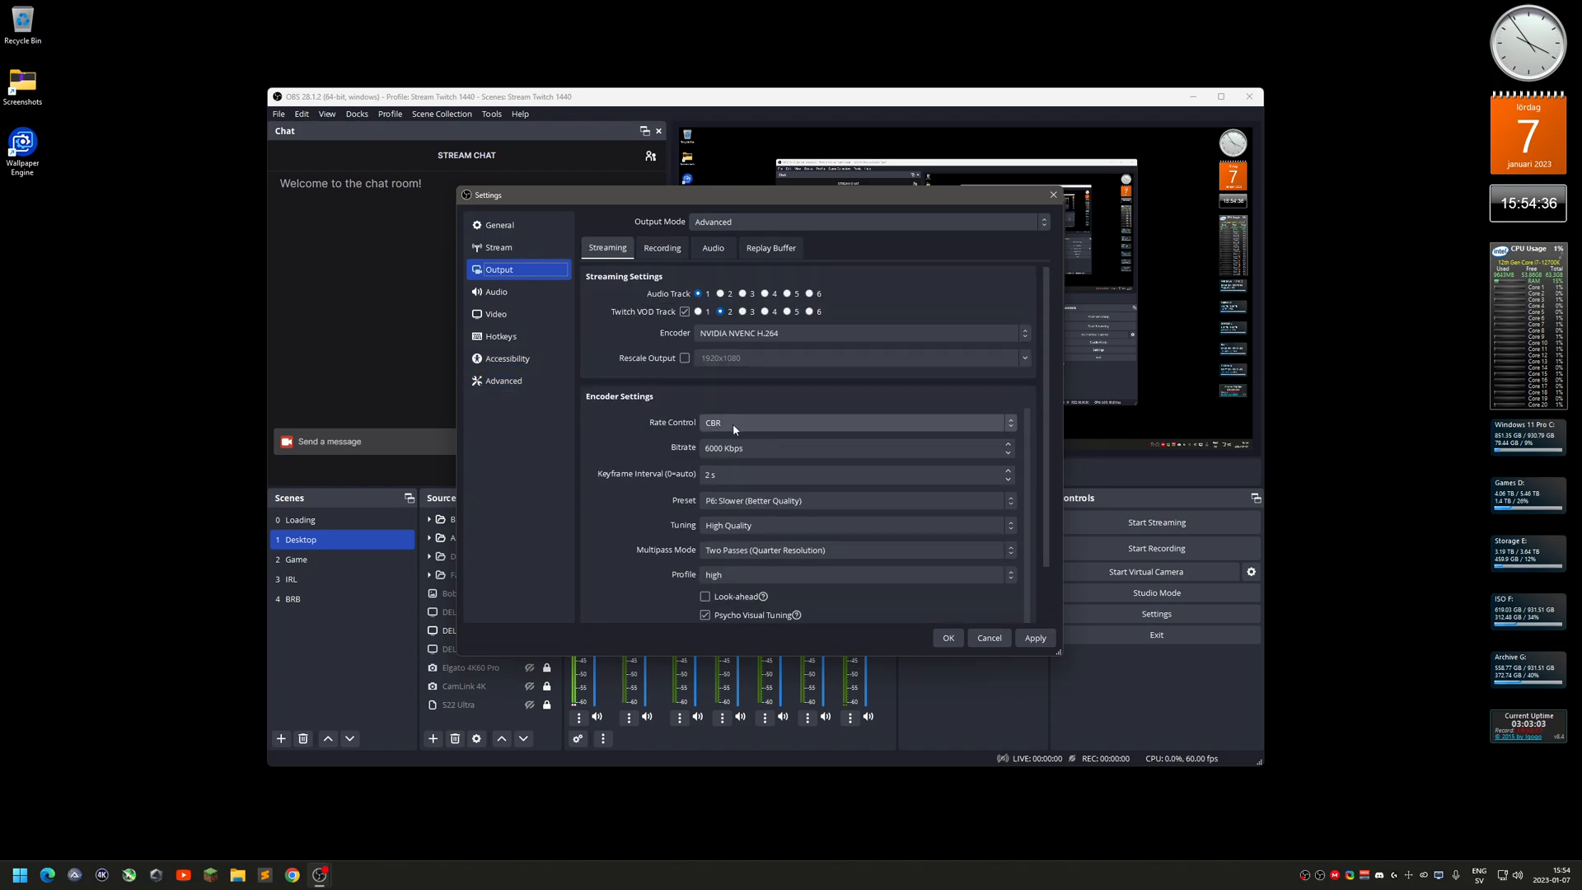
{"action": "left_click", "coordinate": [661, 248]}
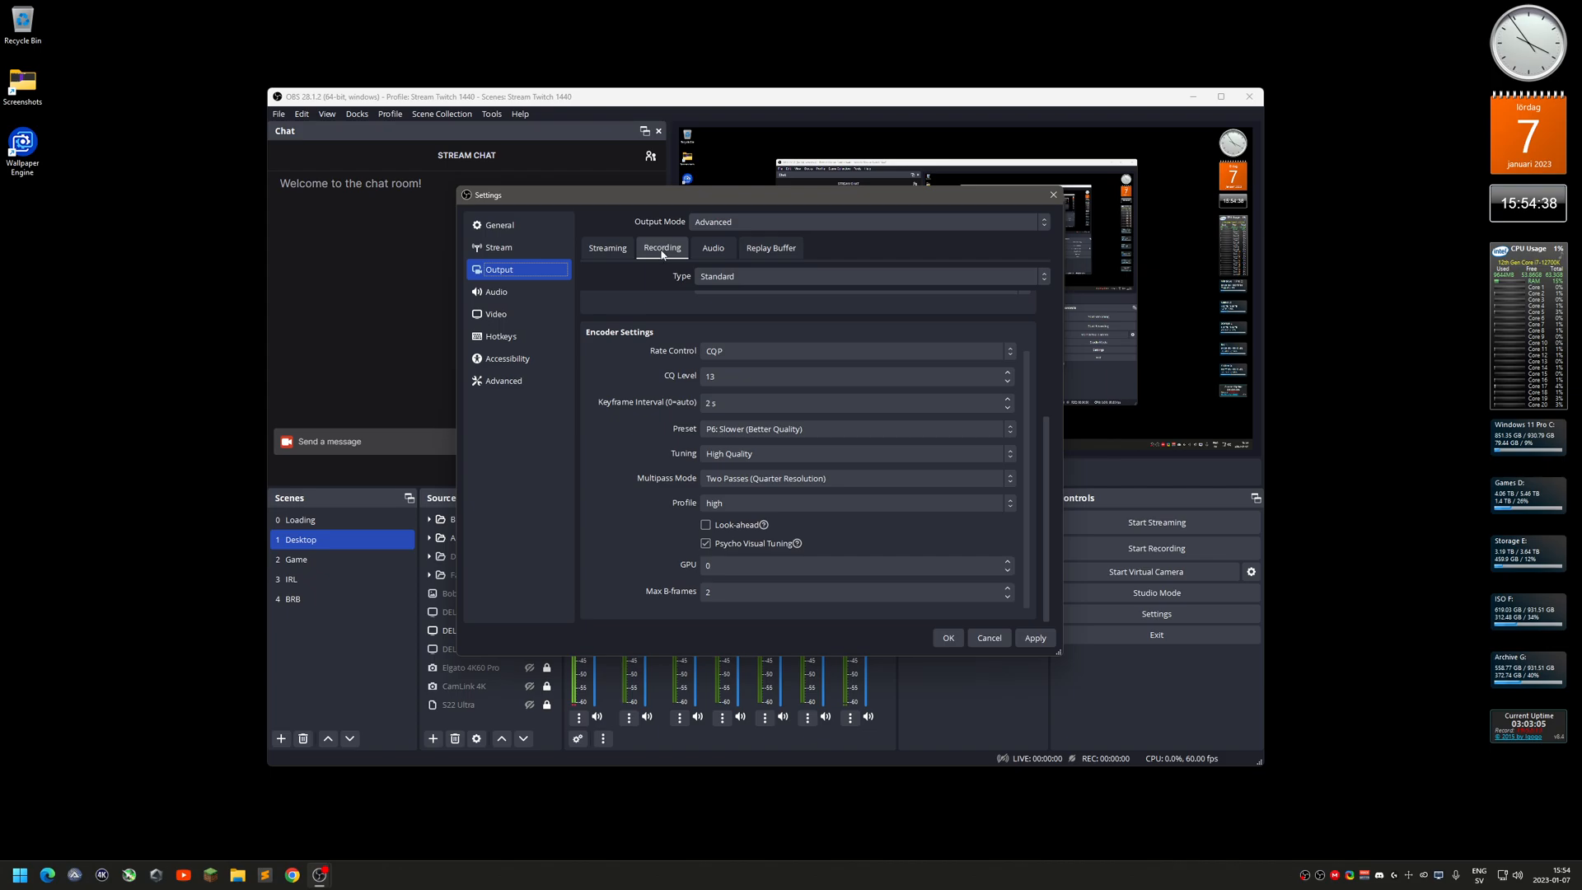
{"action": "left_click", "coordinate": [733, 351]}
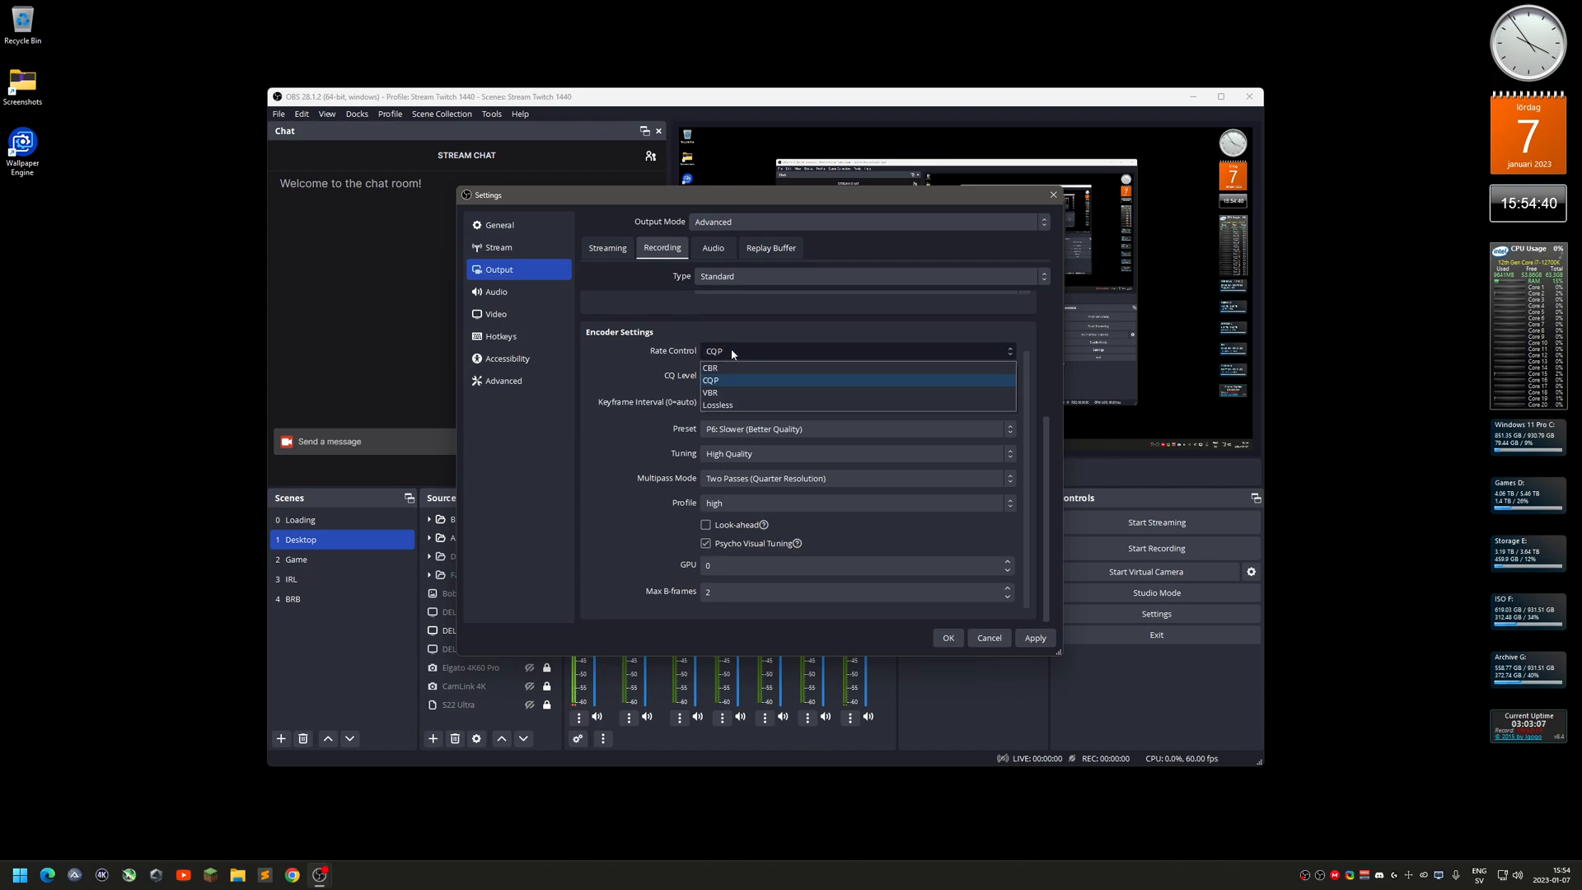
{"action": "left_click", "coordinate": [733, 351]}
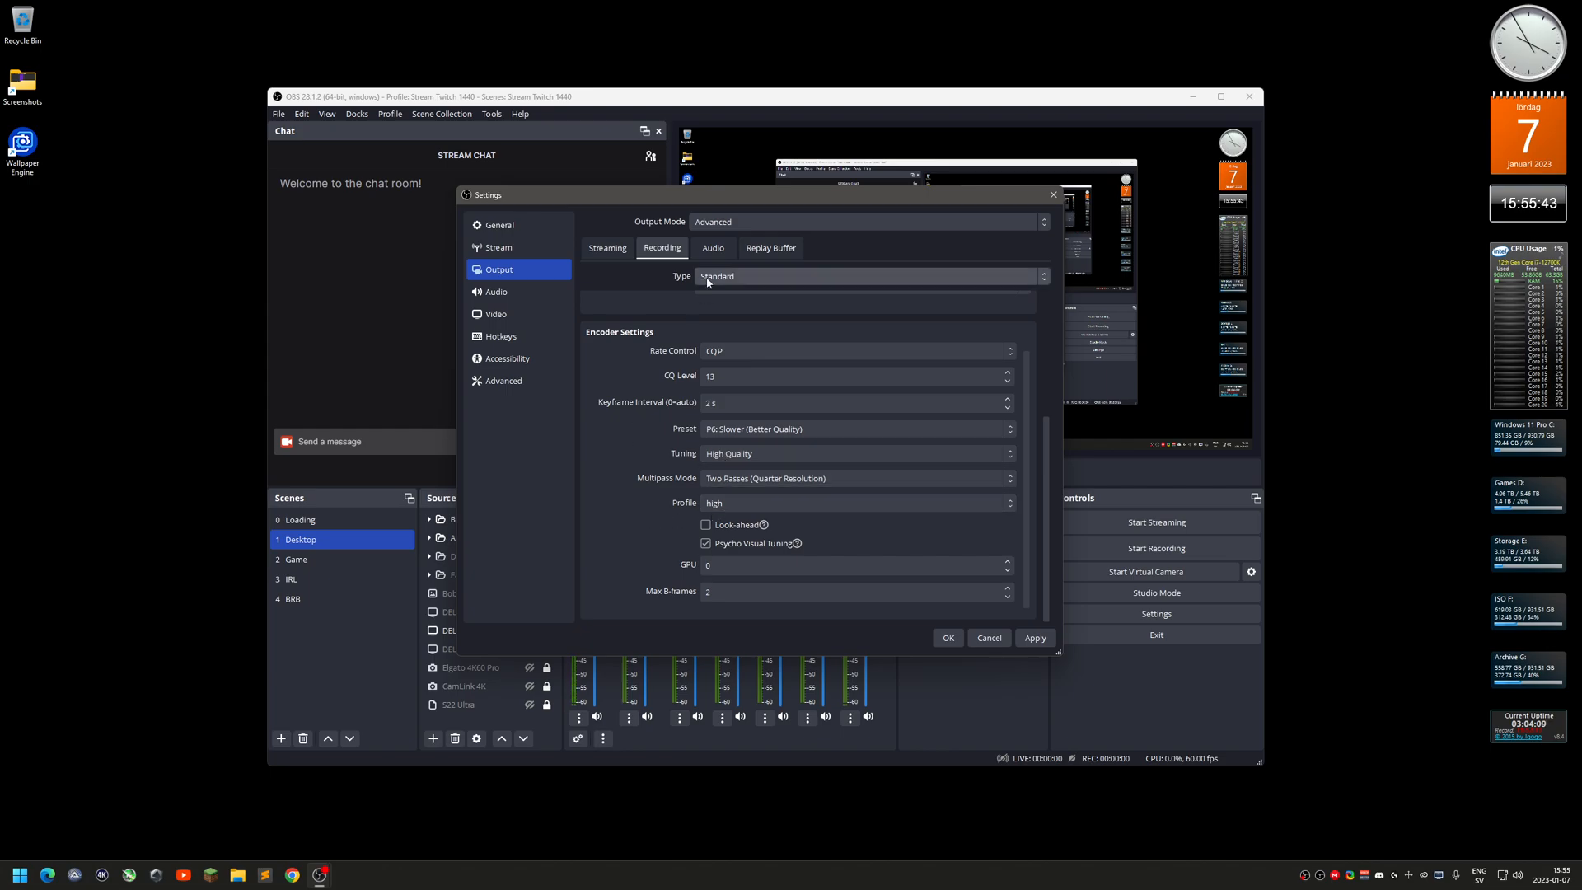
In the output audio settings, try an audio bitrate of 160 for Track 1, and return it to 320
{"action": "left_click", "coordinate": [714, 250]}
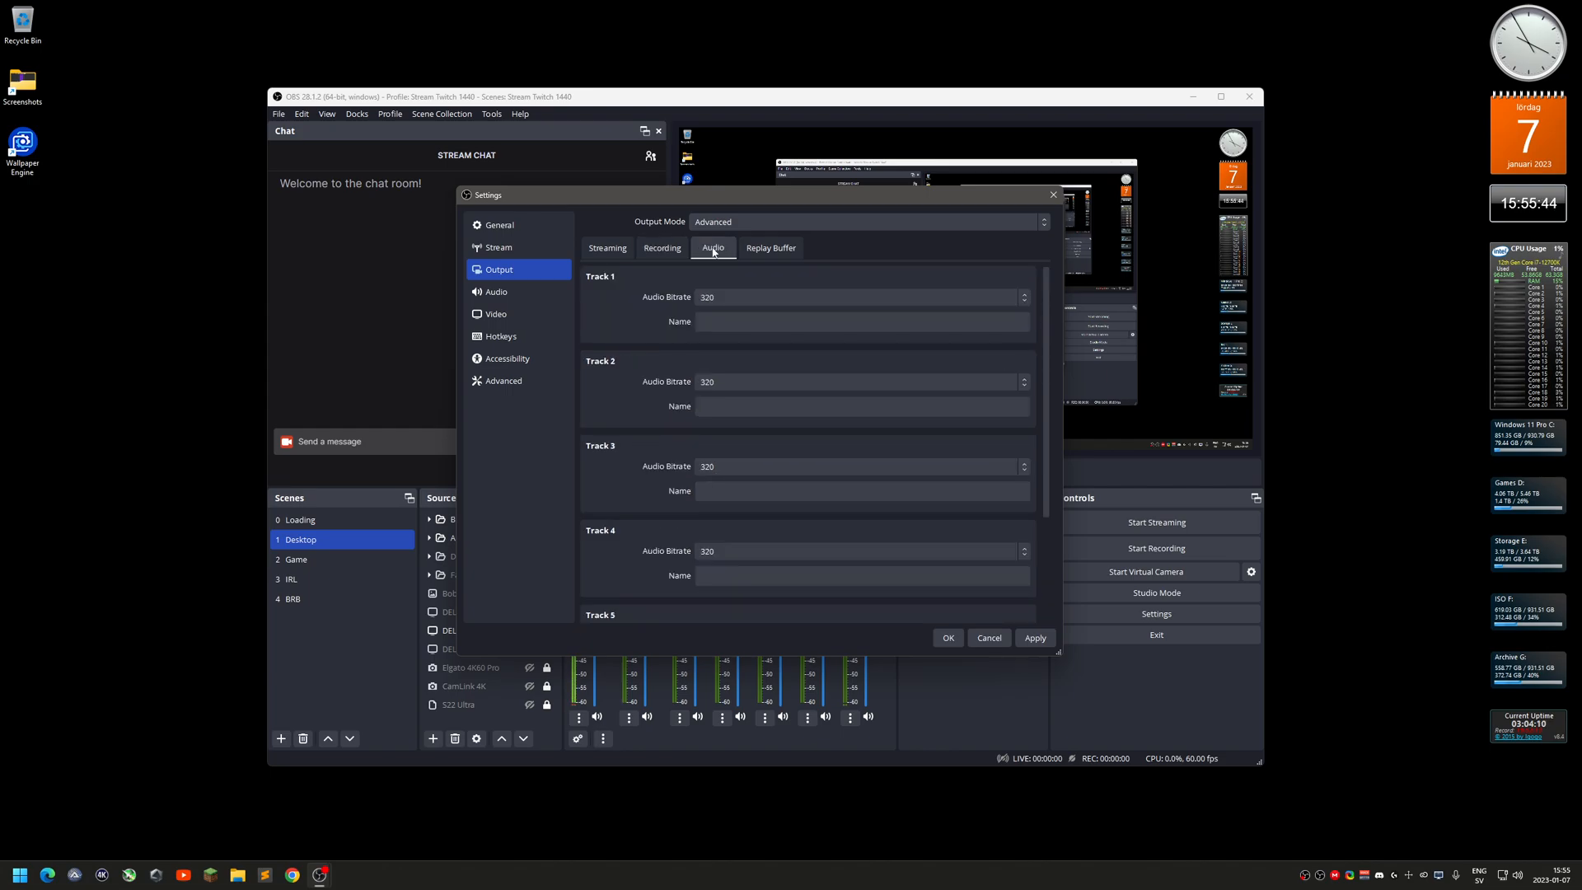
{"action": "left_click", "coordinate": [742, 298]}
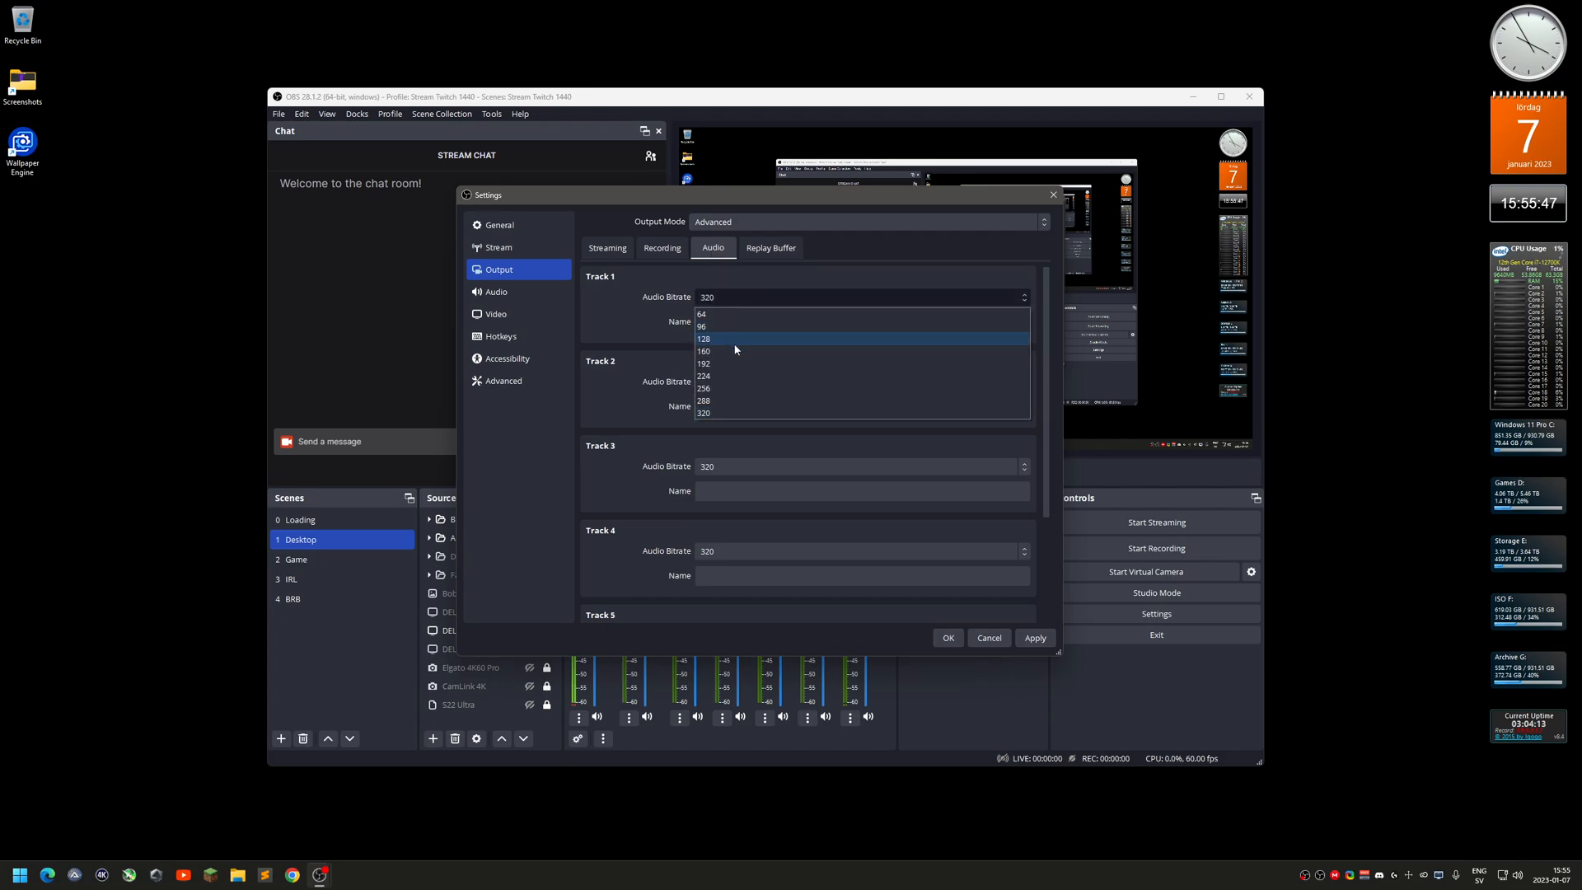
{"action": "left_click", "coordinate": [733, 352]}
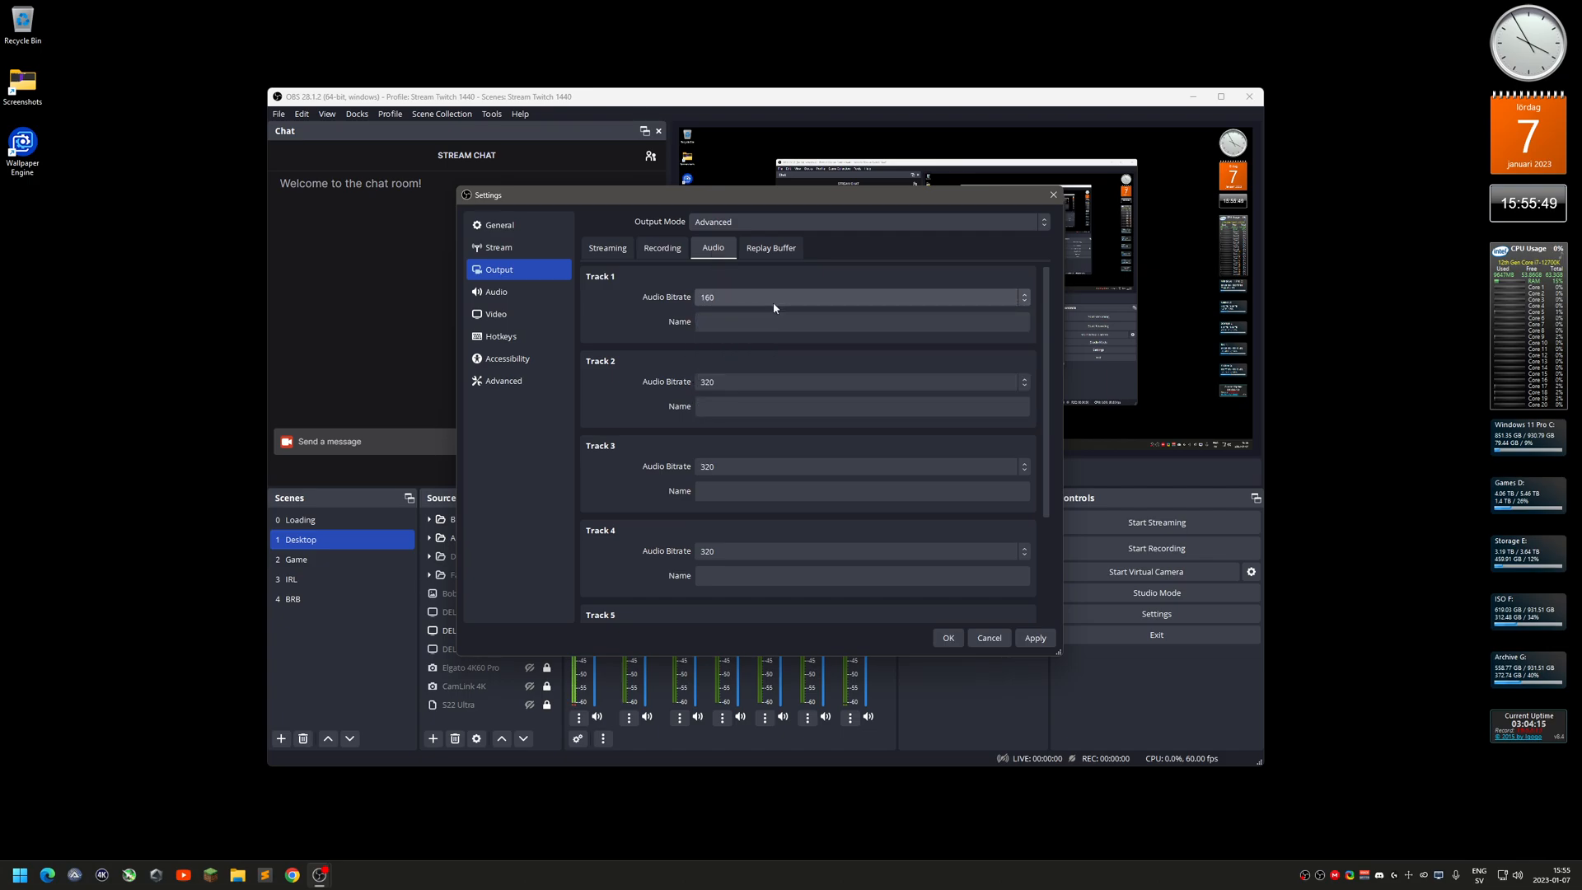
{"action": "left_click", "coordinate": [774, 302]}
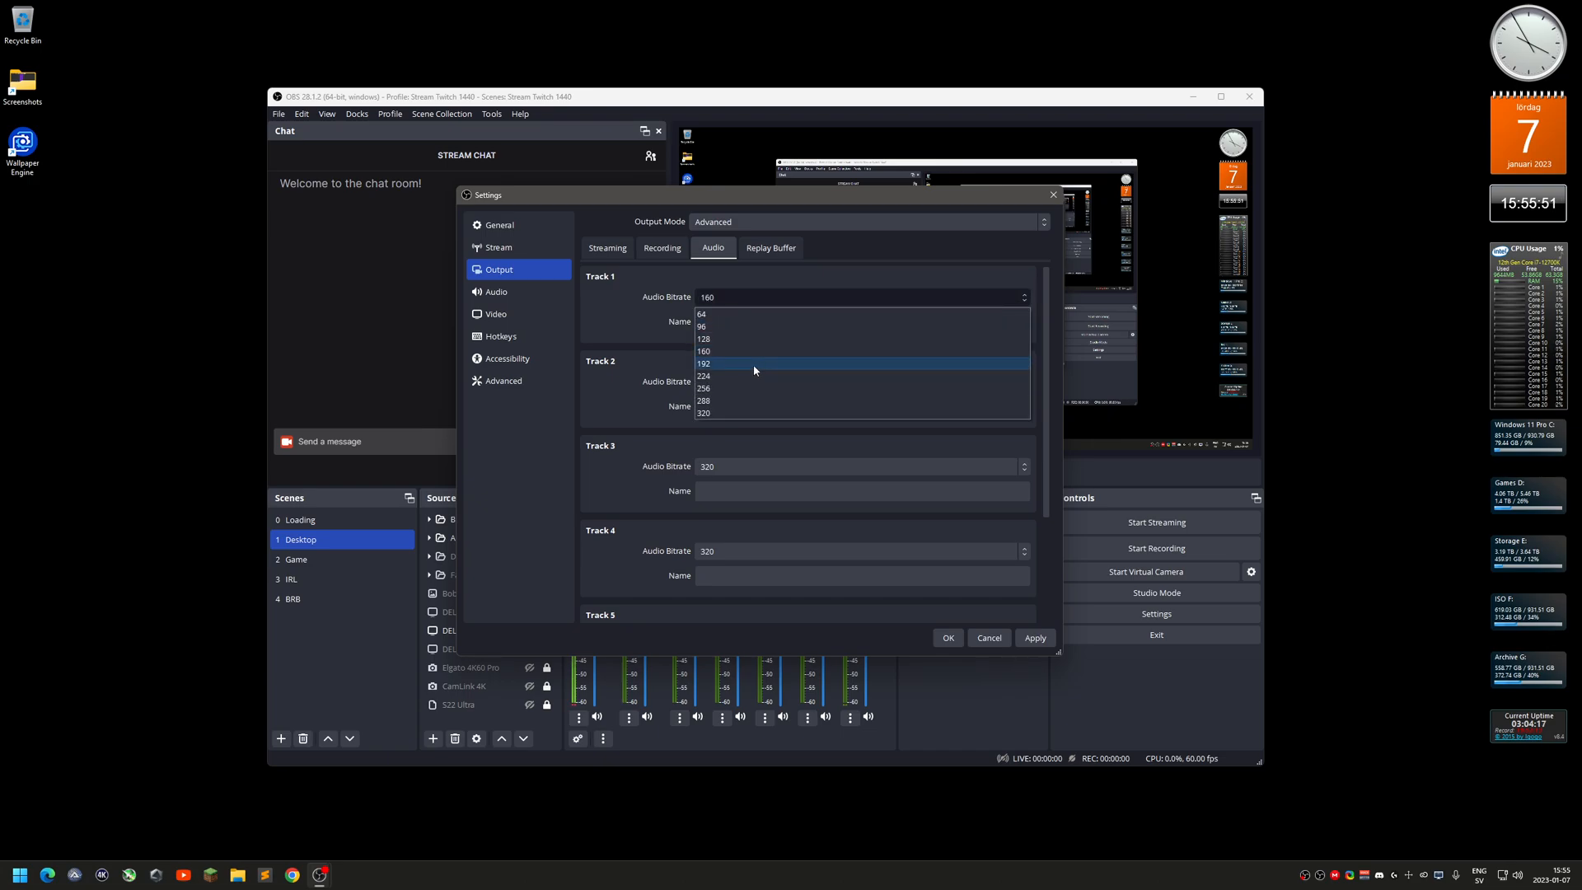
{"action": "left_click", "coordinate": [739, 416]}
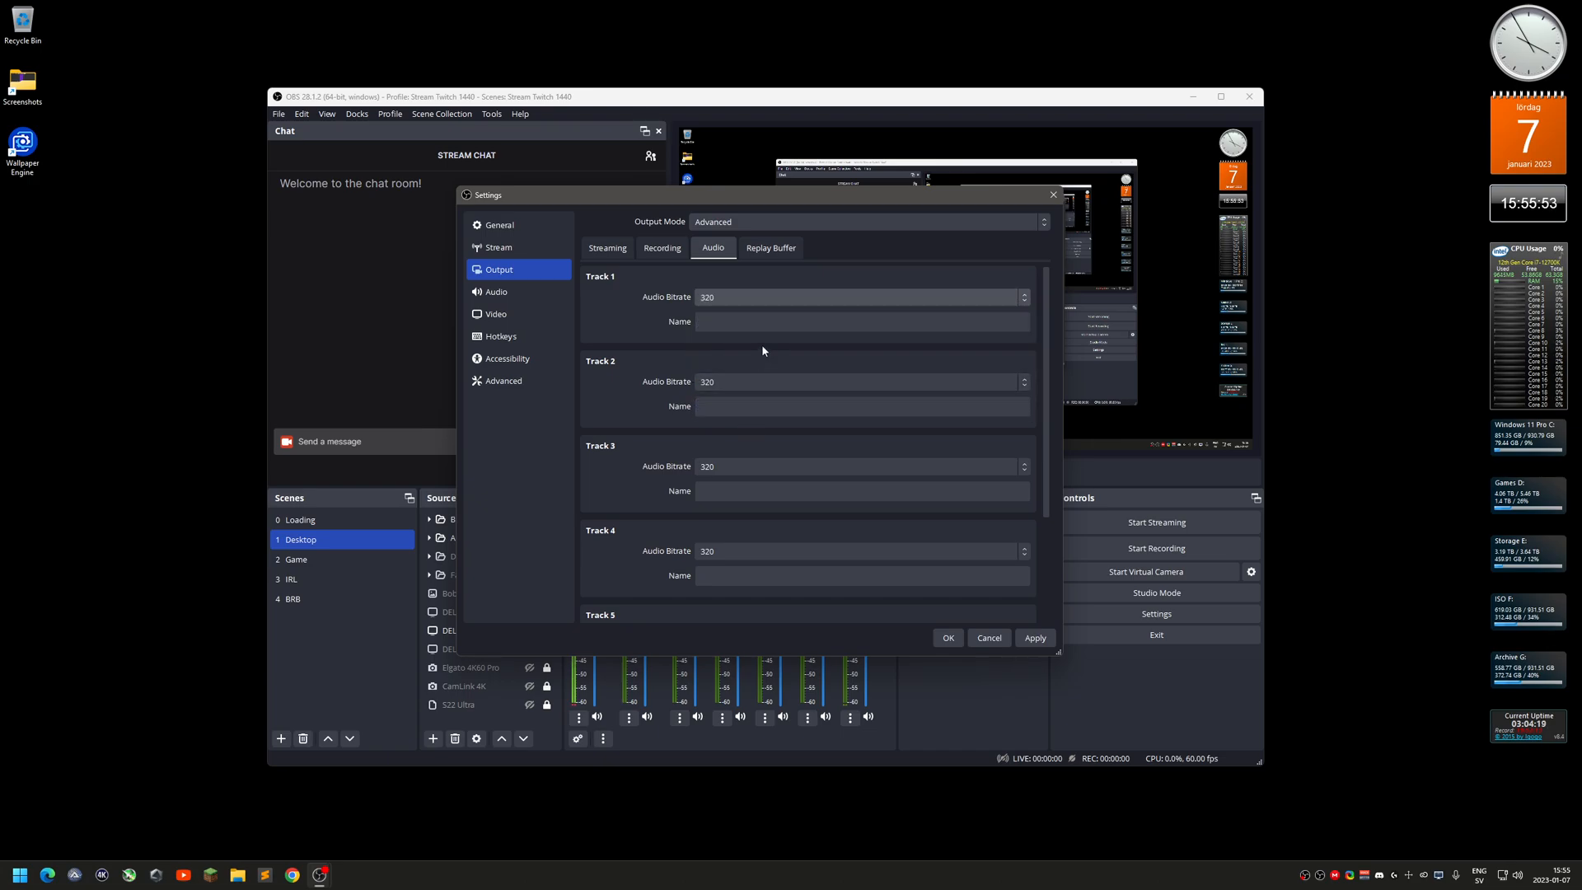
Review the replay buffer options, and examine the available sample rates and channel layouts in the audio settings
{"action": "left_click", "coordinate": [754, 254]}
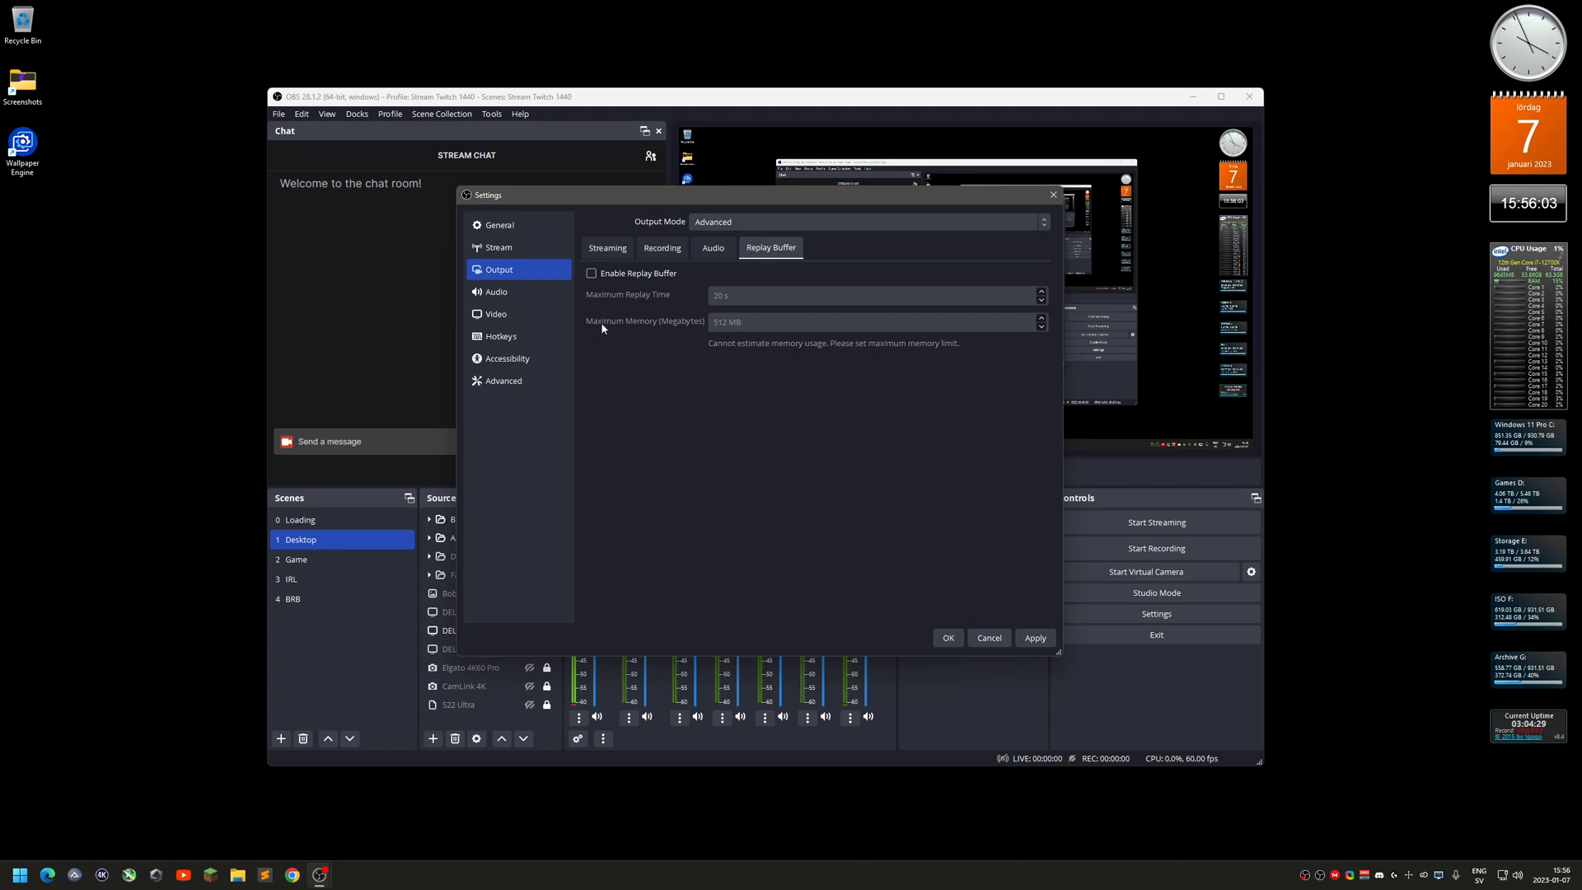
{"action": "left_click", "coordinate": [533, 300]}
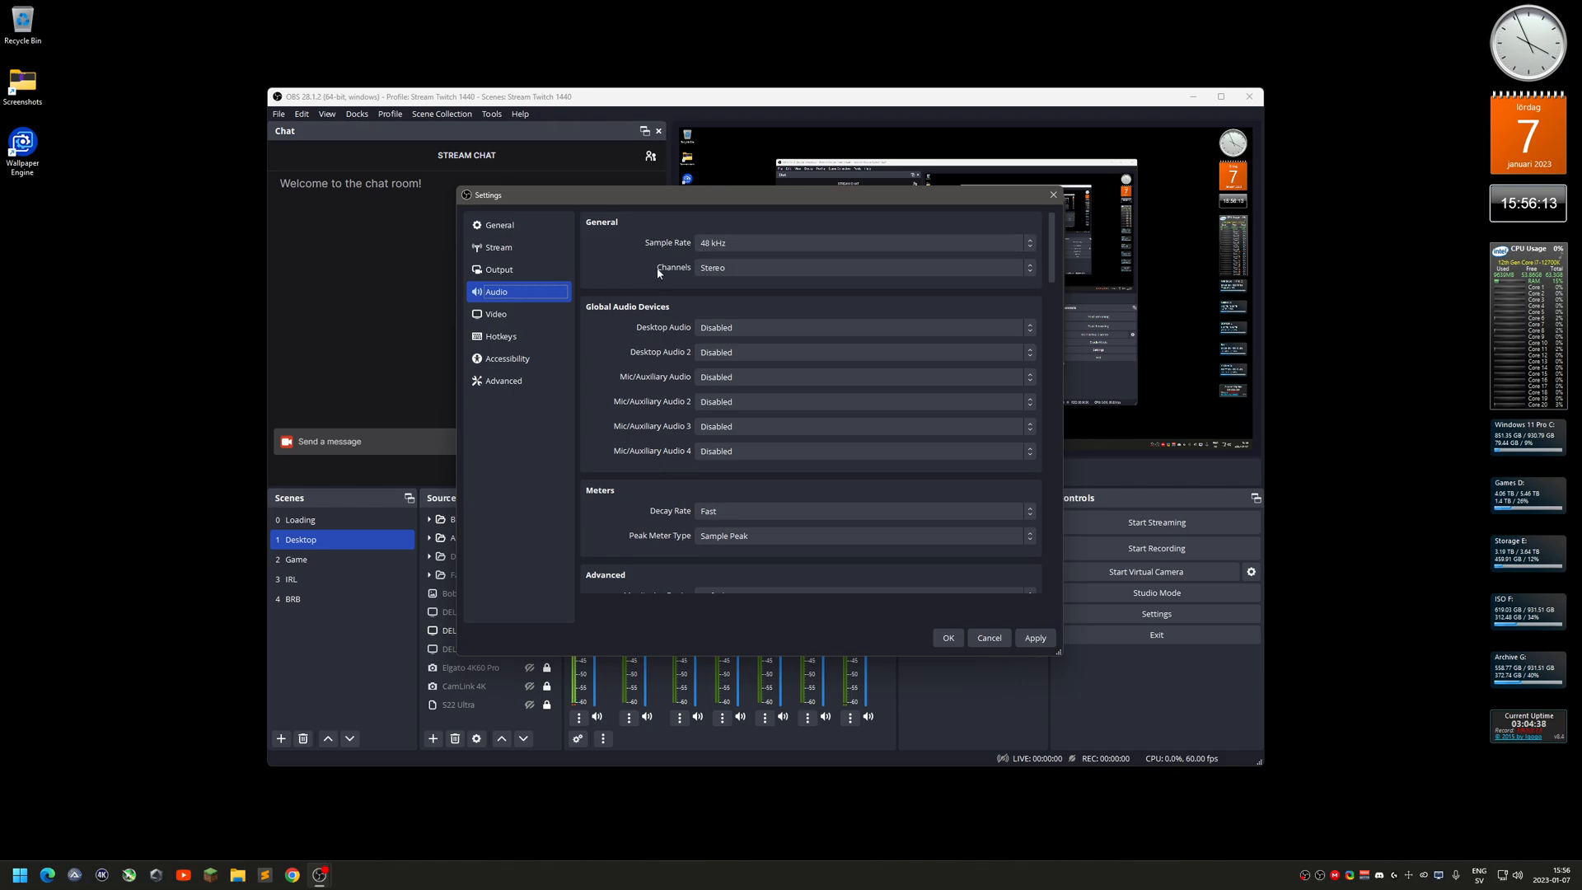
{"action": "left_click", "coordinate": [732, 241]}
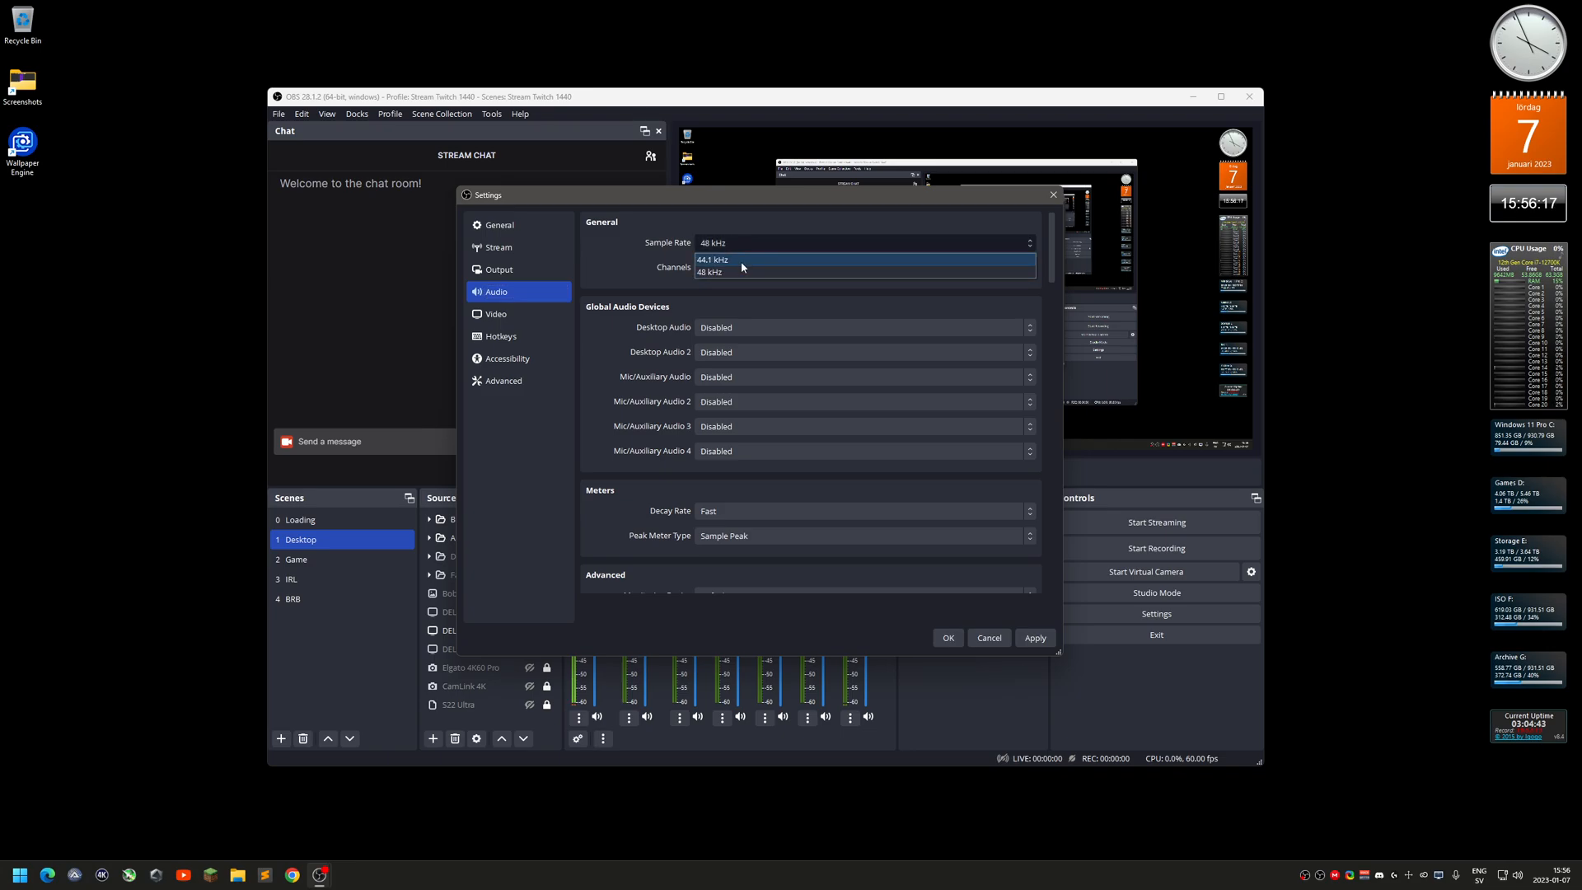
{"action": "left_click", "coordinate": [647, 268]}
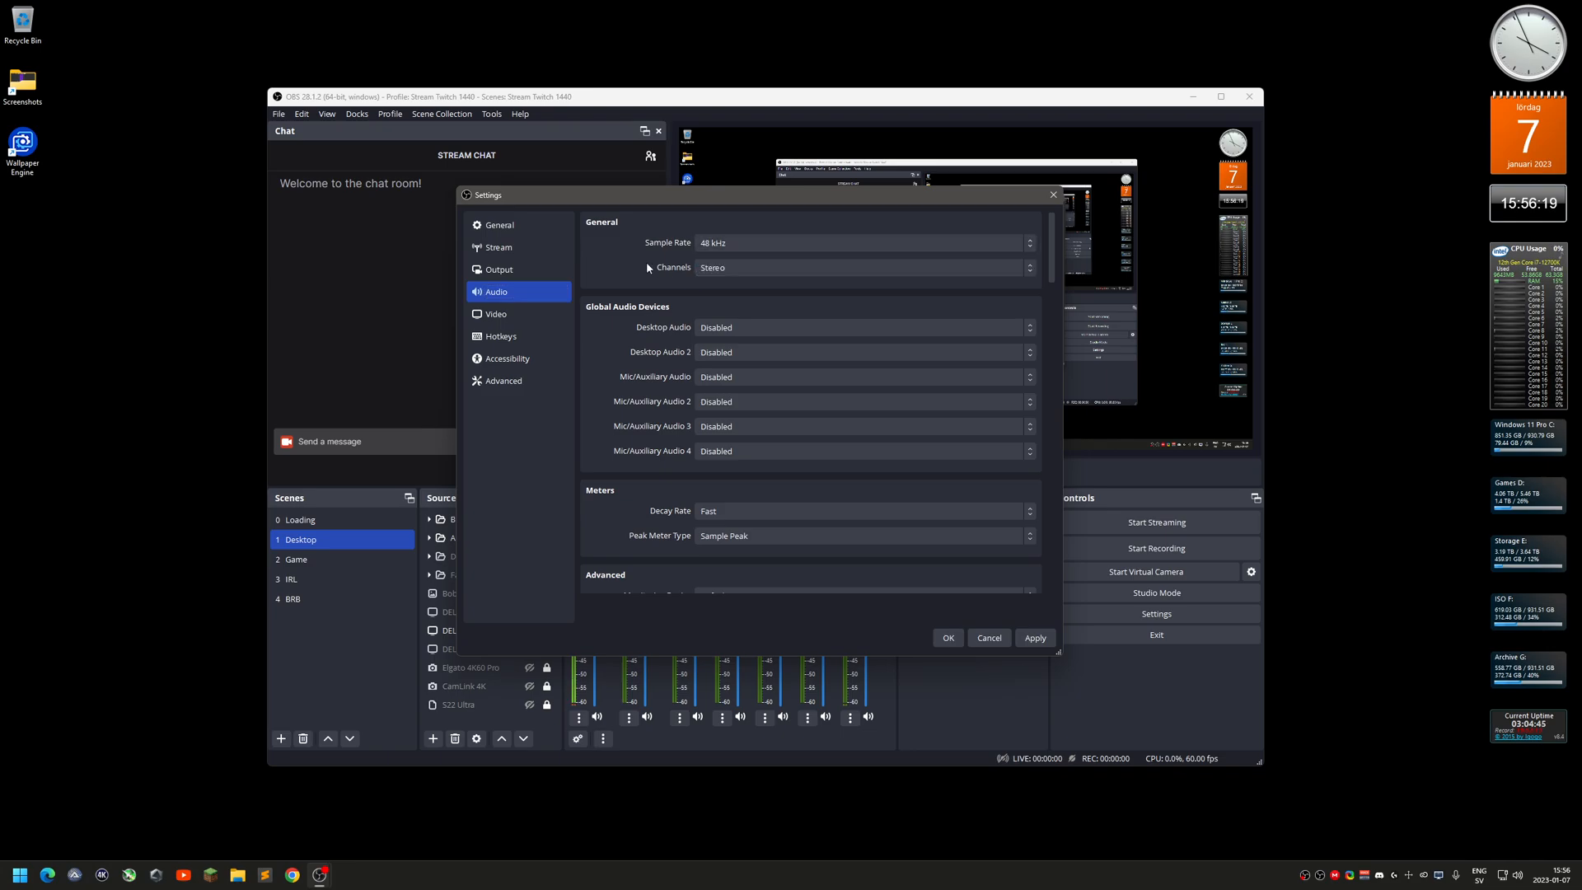
{"action": "left_click", "coordinate": [730, 268]}
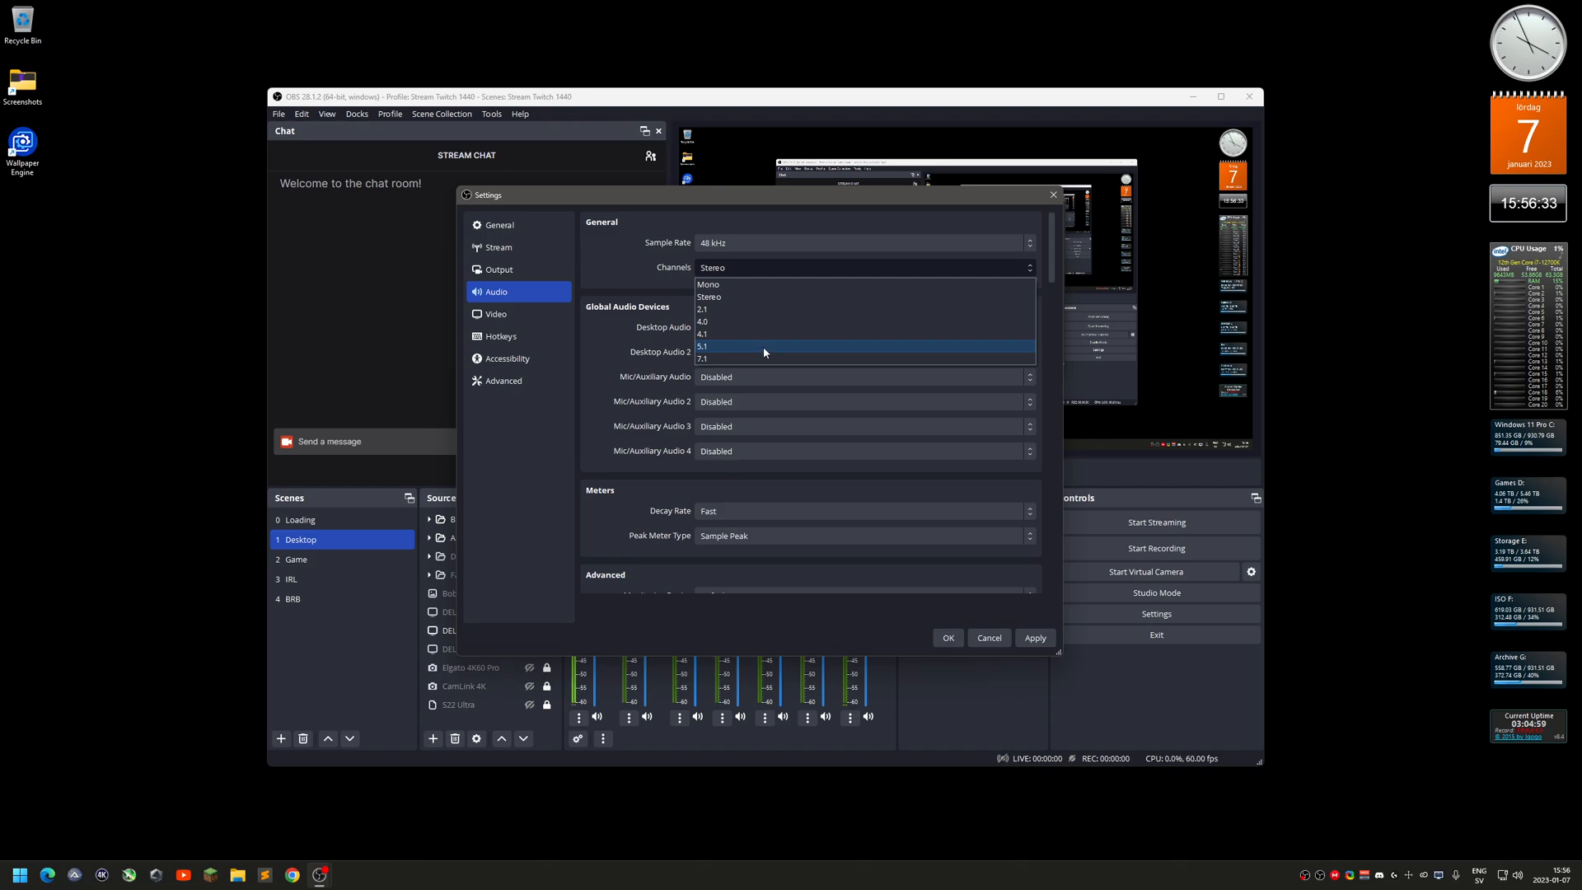
{"action": "left_click", "coordinate": [636, 274]}
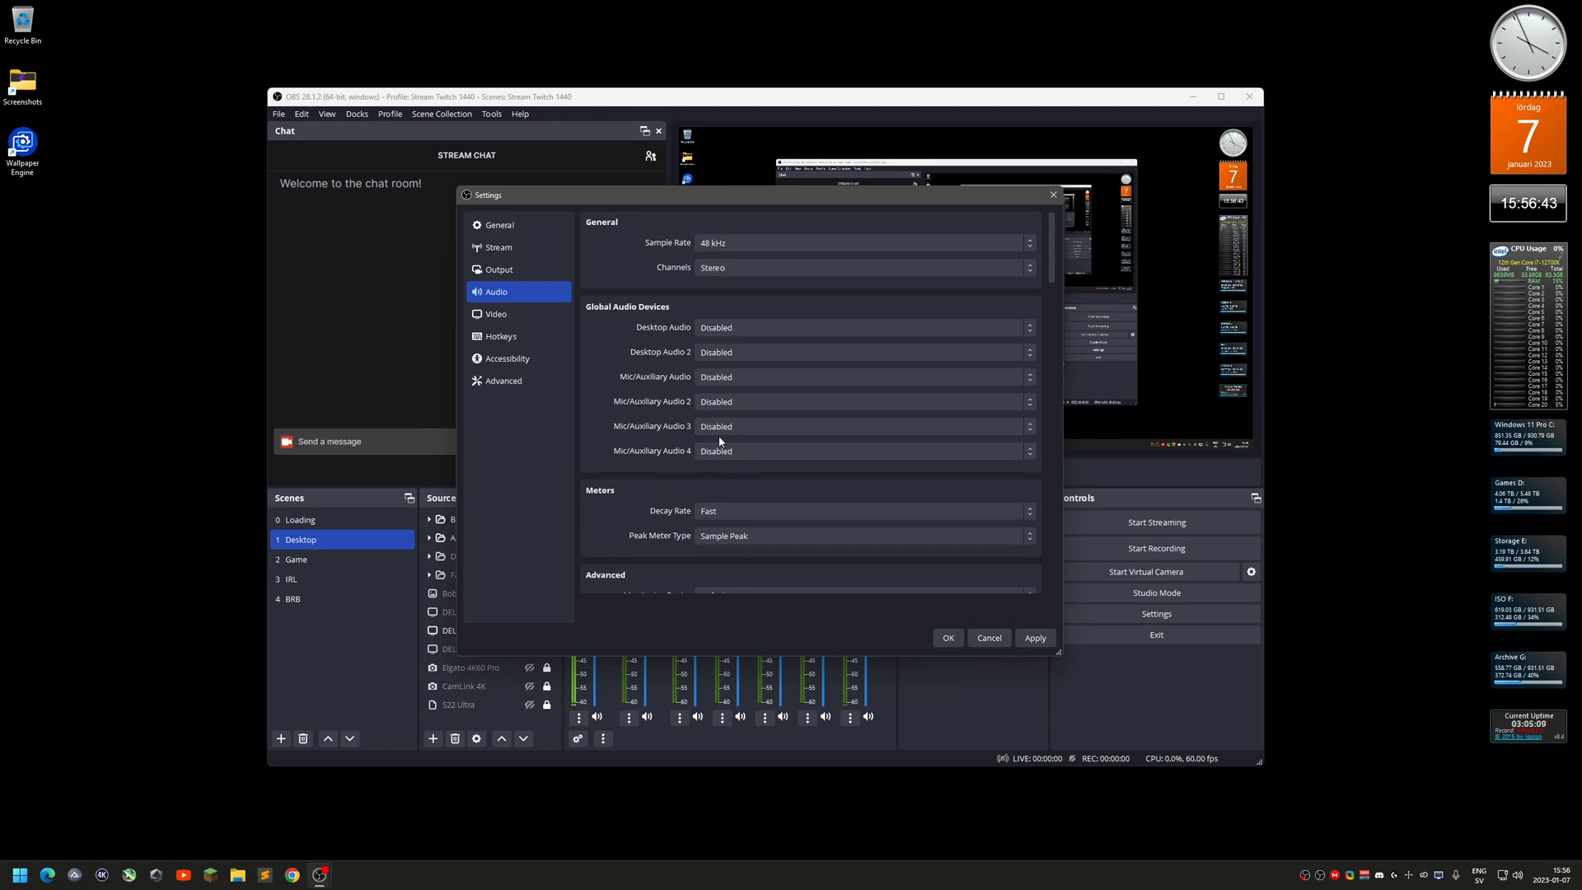
In the video settings, compare output (scaled) resolutions of 1920x1080 and 2560x1440, and settle on 1920x1080
{"action": "left_click", "coordinate": [528, 314]}
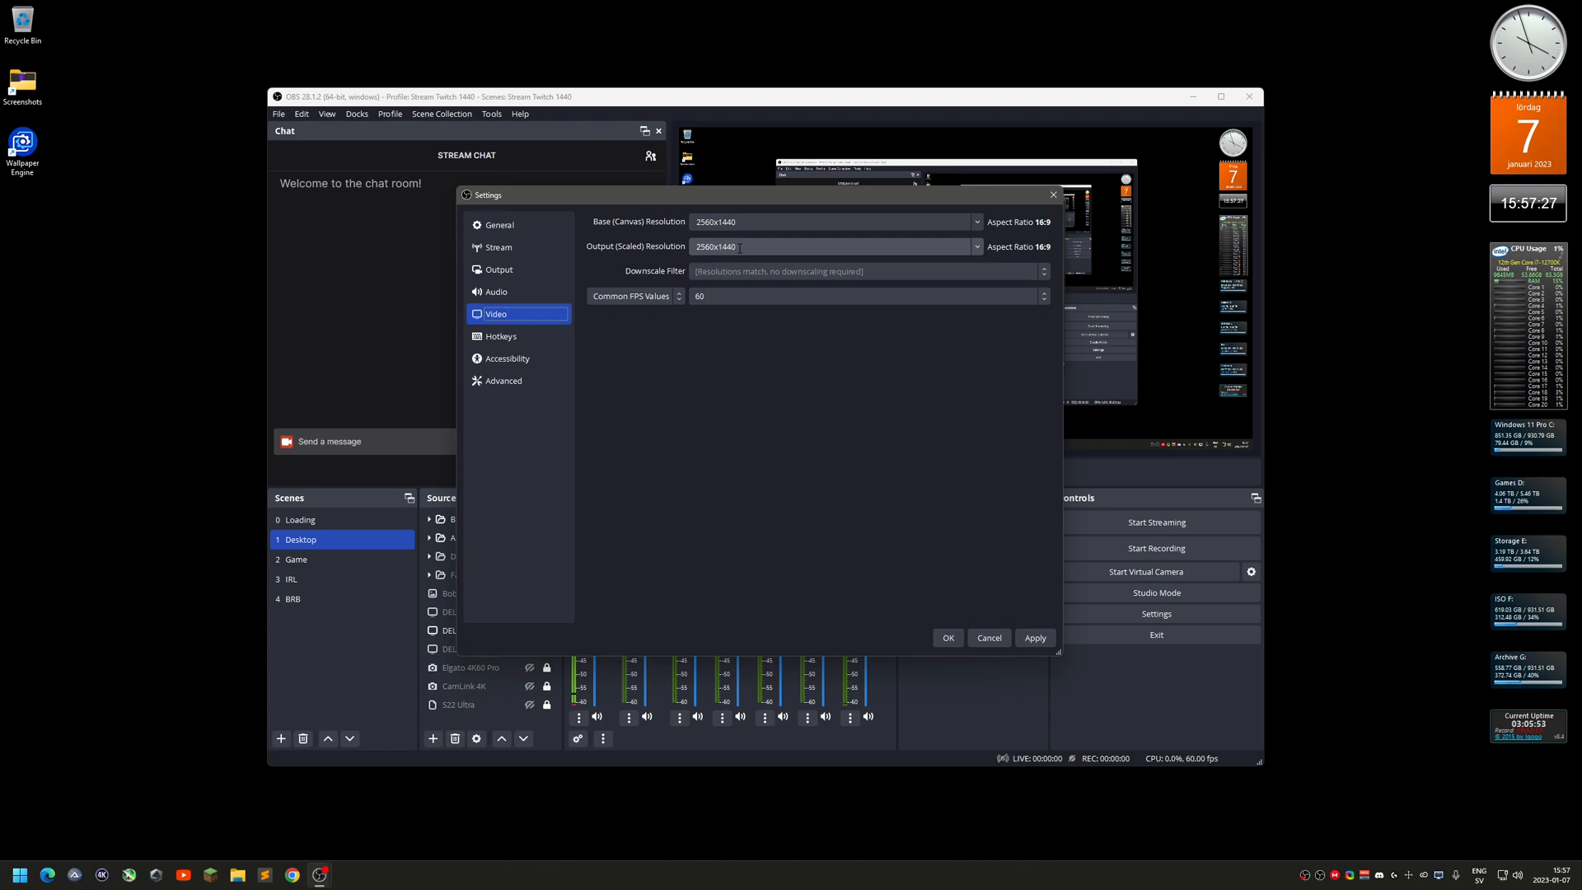
{"action": "left_click", "coordinate": [978, 246]}
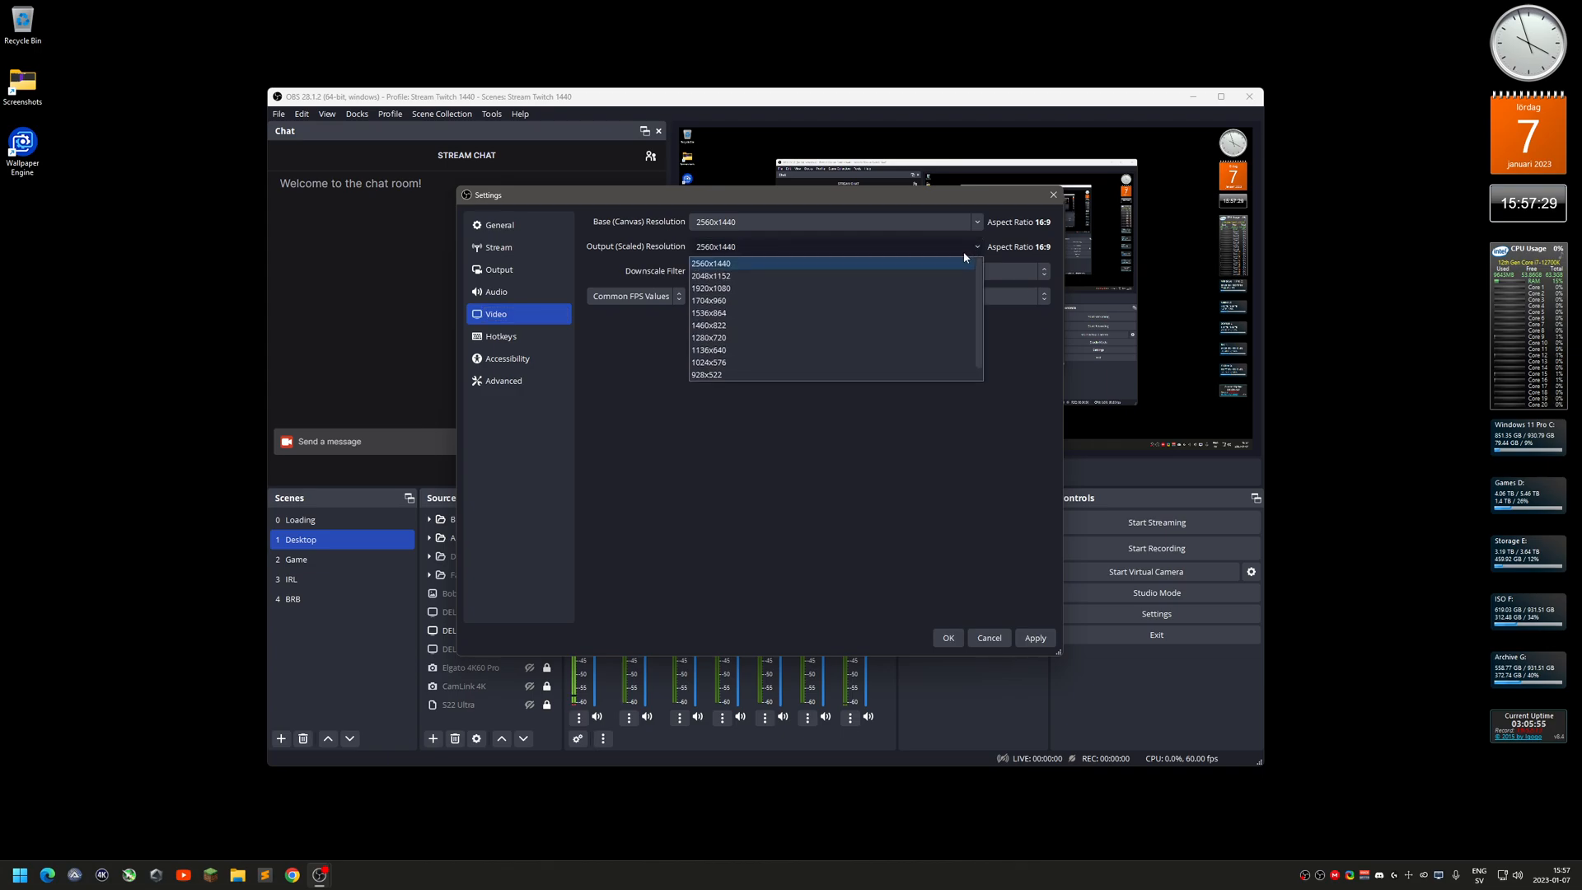
{"action": "left_click", "coordinate": [948, 292]}
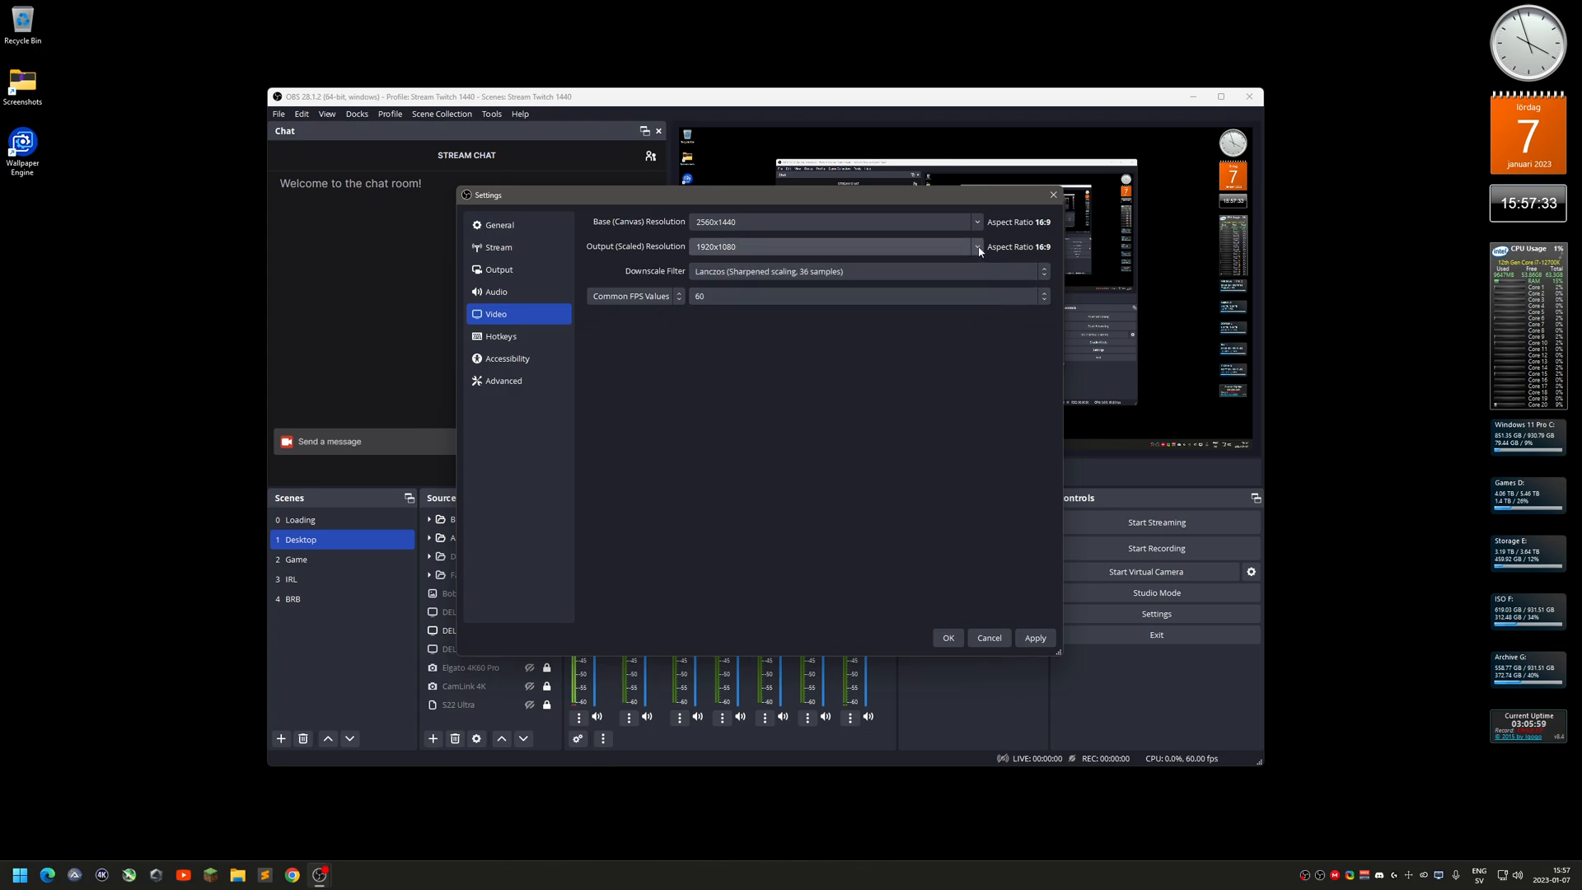
{"action": "left_click", "coordinate": [954, 246]}
{"action": "left_click", "coordinate": [953, 266]}
{"action": "left_click", "coordinate": [979, 247]}
{"action": "left_click", "coordinate": [944, 287]}
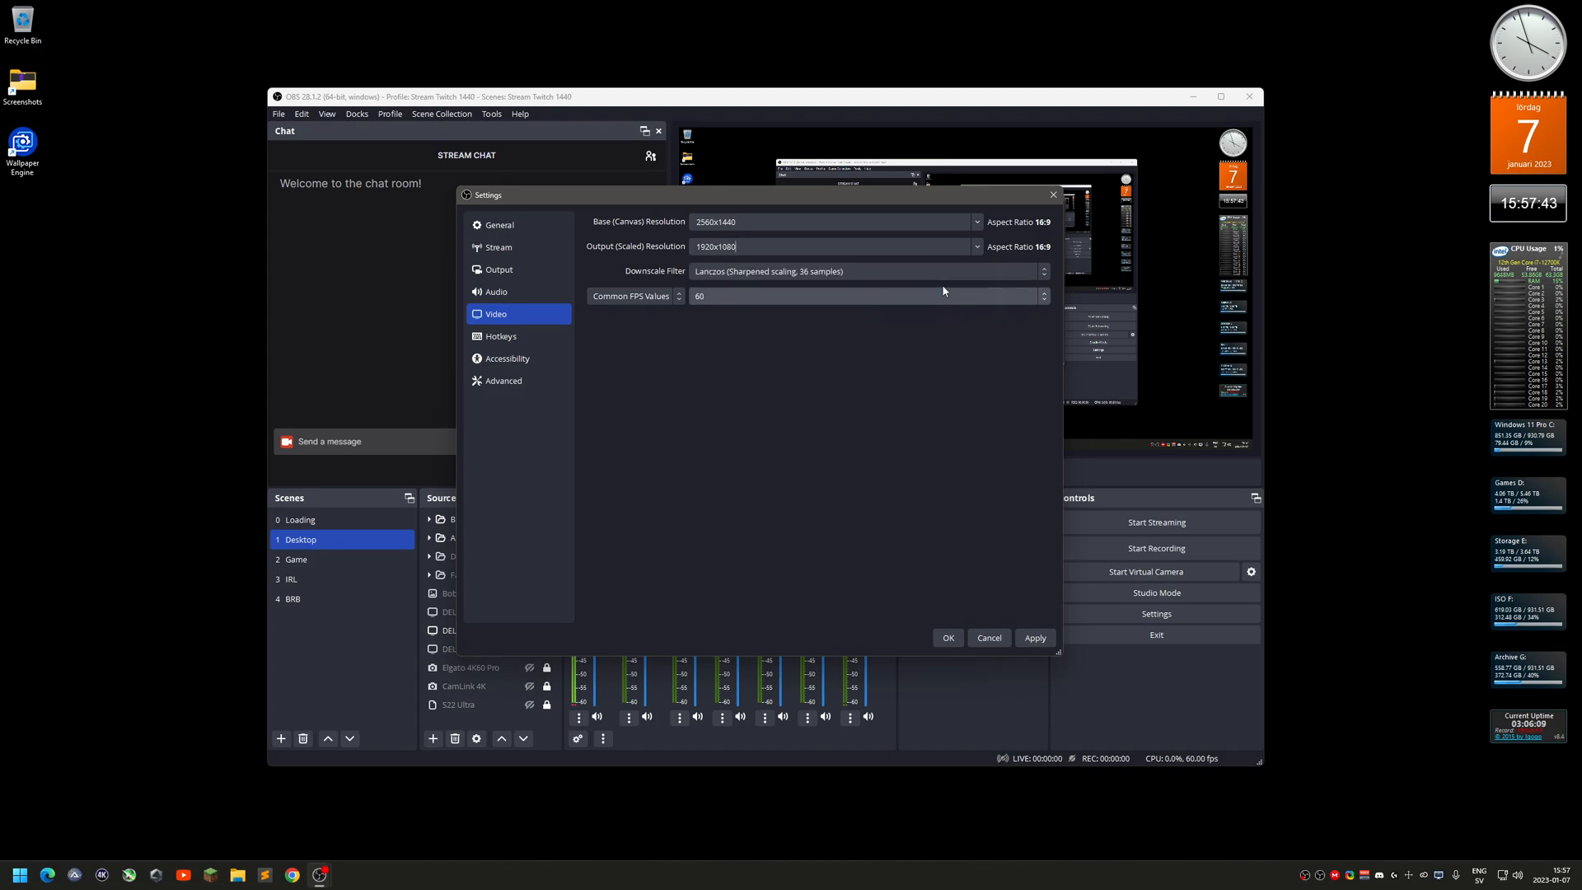
Review the downscale filters, keep Lanczos (Sharpened scaling, 36 samples), and try an output (scaled) resolution of 2560x1440
{"action": "left_click", "coordinate": [795, 277]}
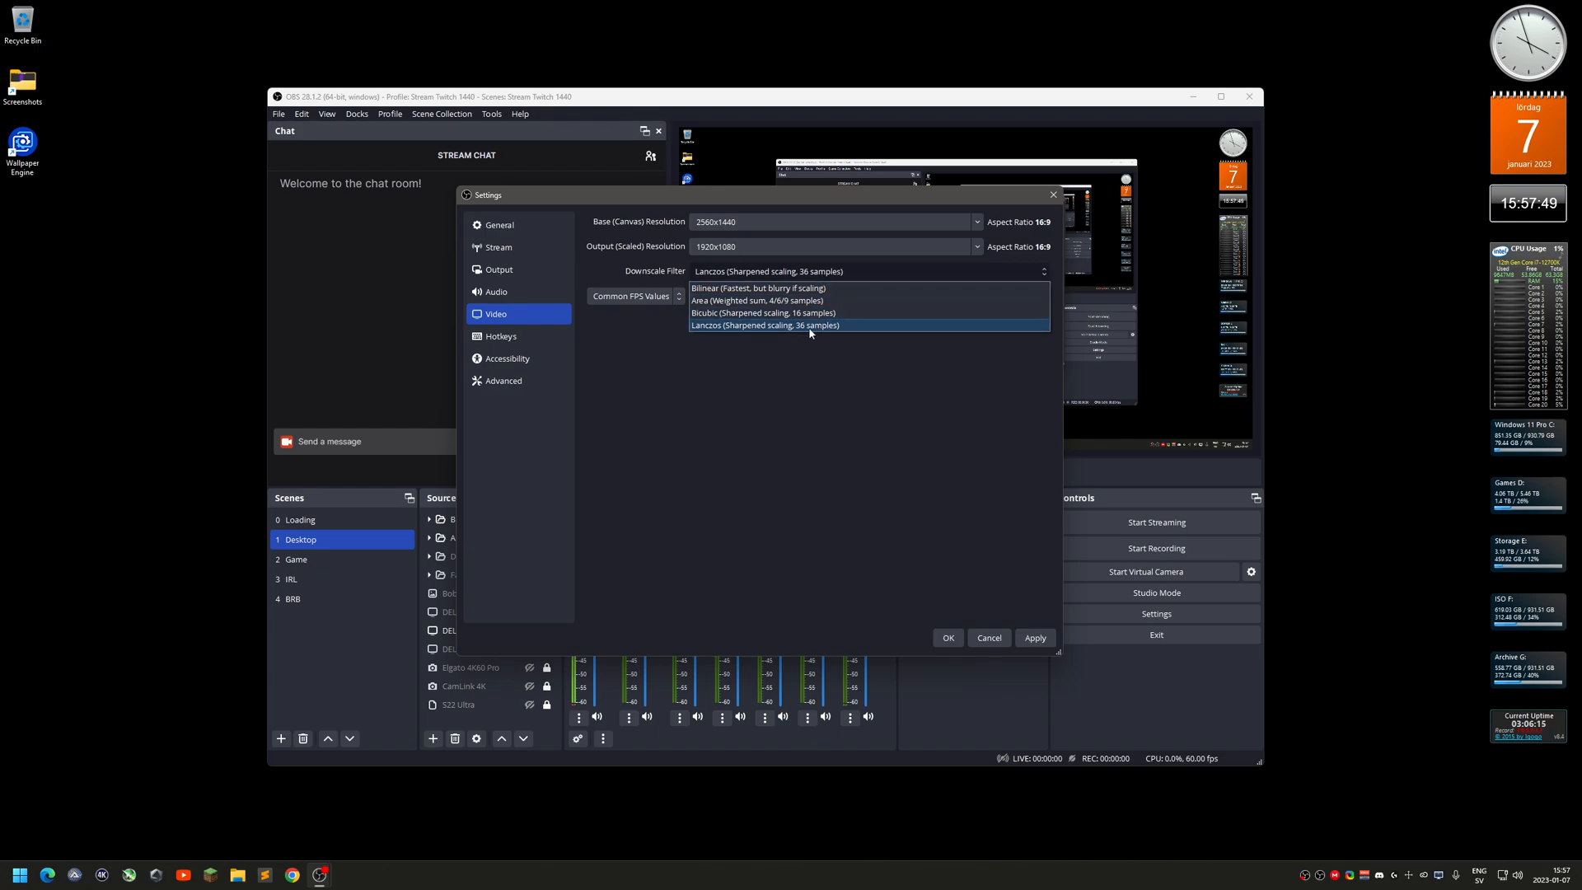
{"action": "left_click", "coordinate": [858, 325]}
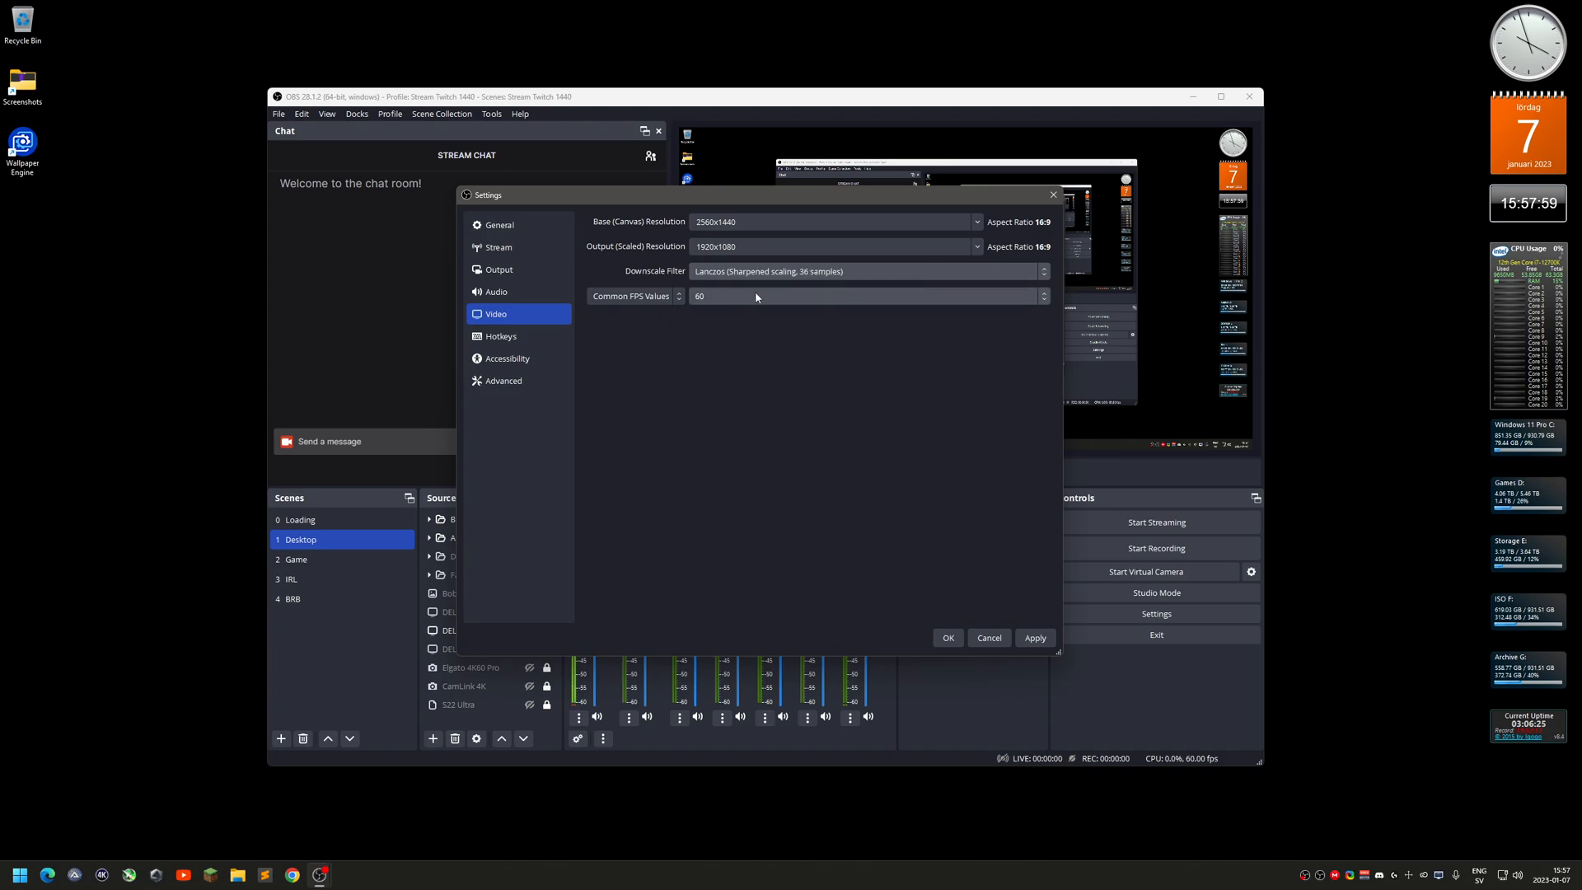
{"action": "left_click", "coordinate": [977, 247]}
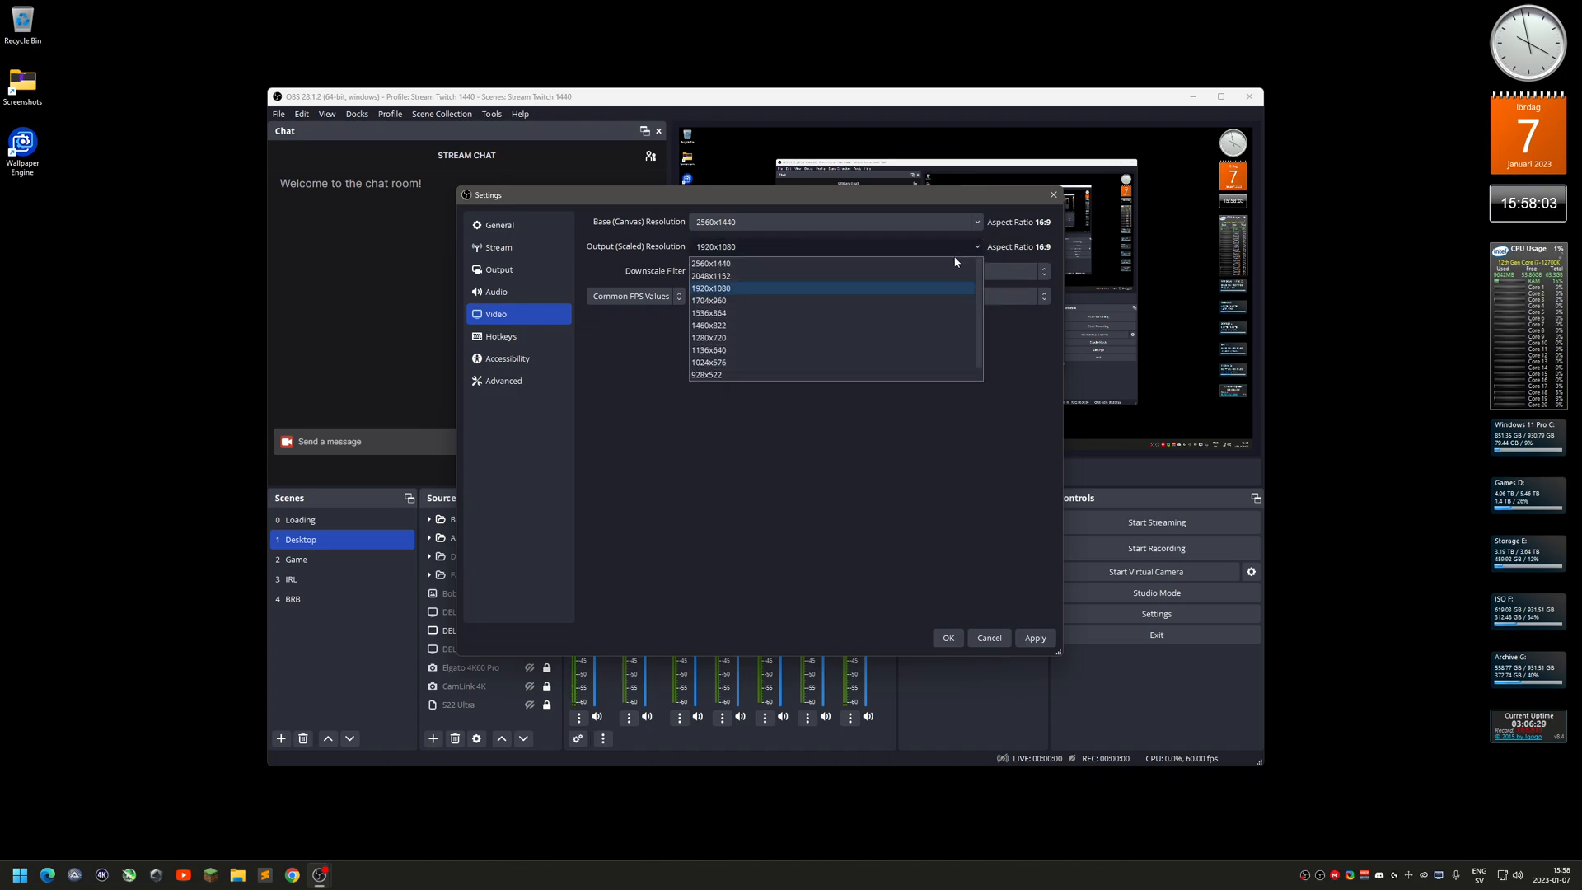
{"action": "left_click", "coordinate": [939, 263]}
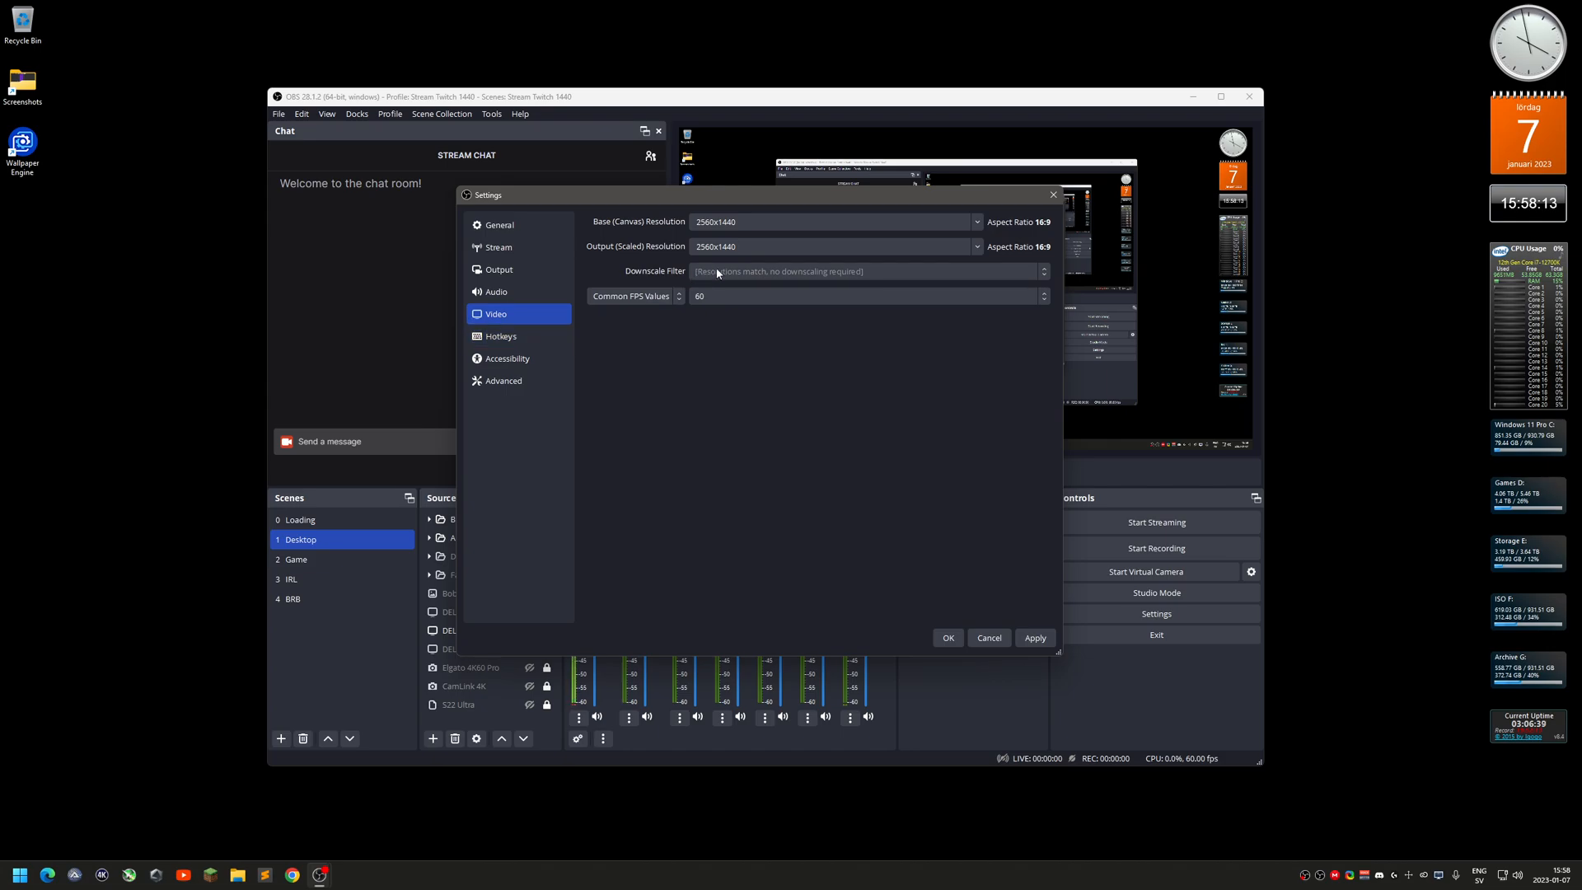
Set both the base (canvas) resolution and the output (scaled) resolution to 1920x1080
{"action": "left_click", "coordinate": [978, 248]}
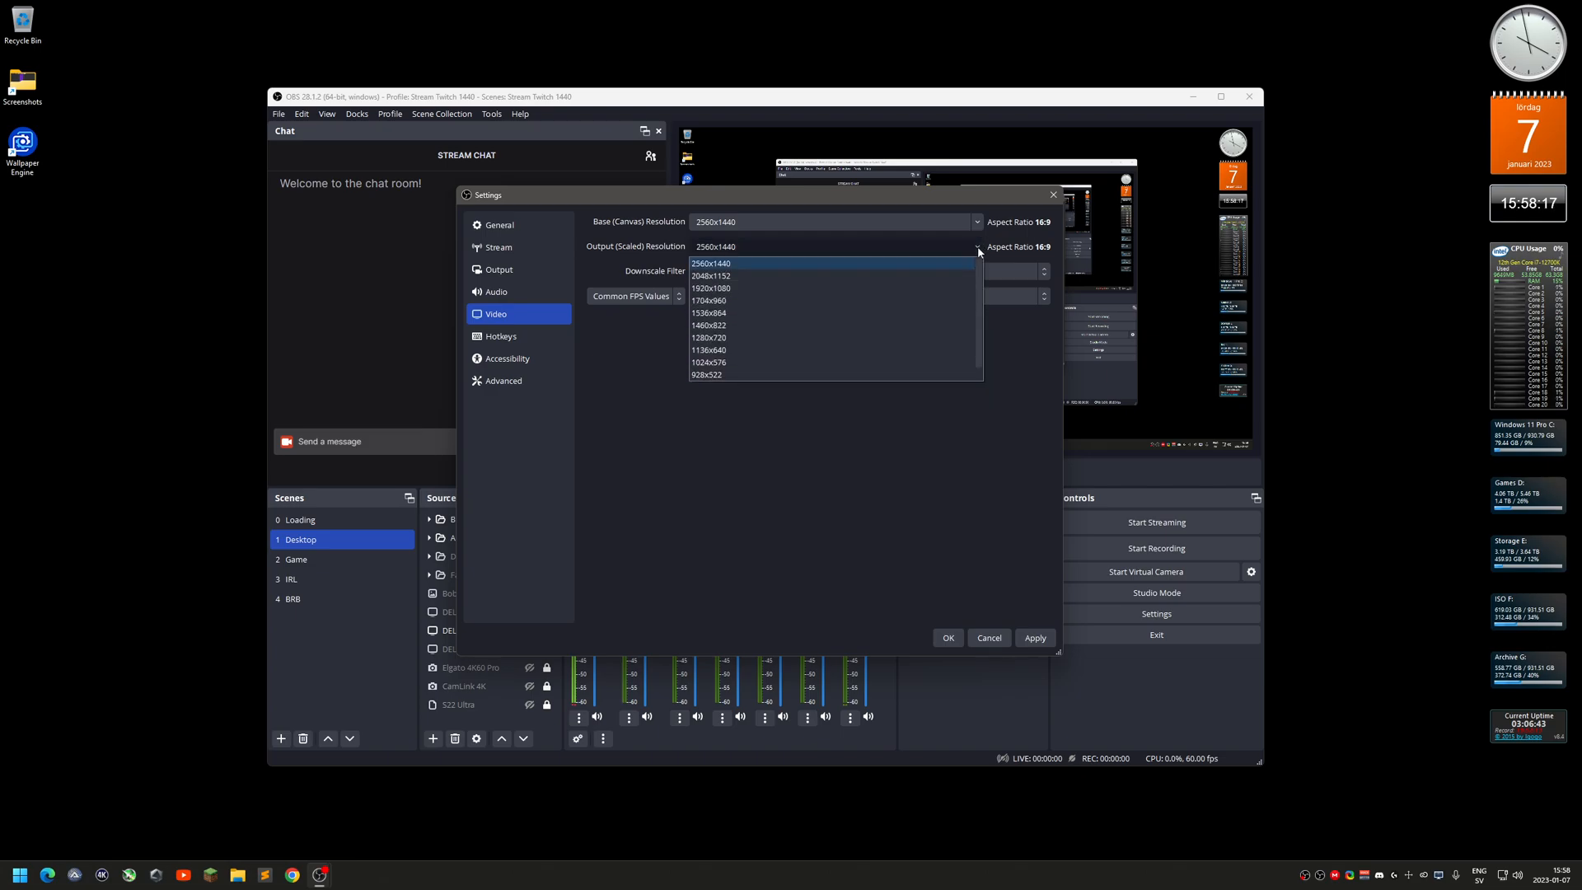
{"action": "left_click", "coordinate": [977, 222]}
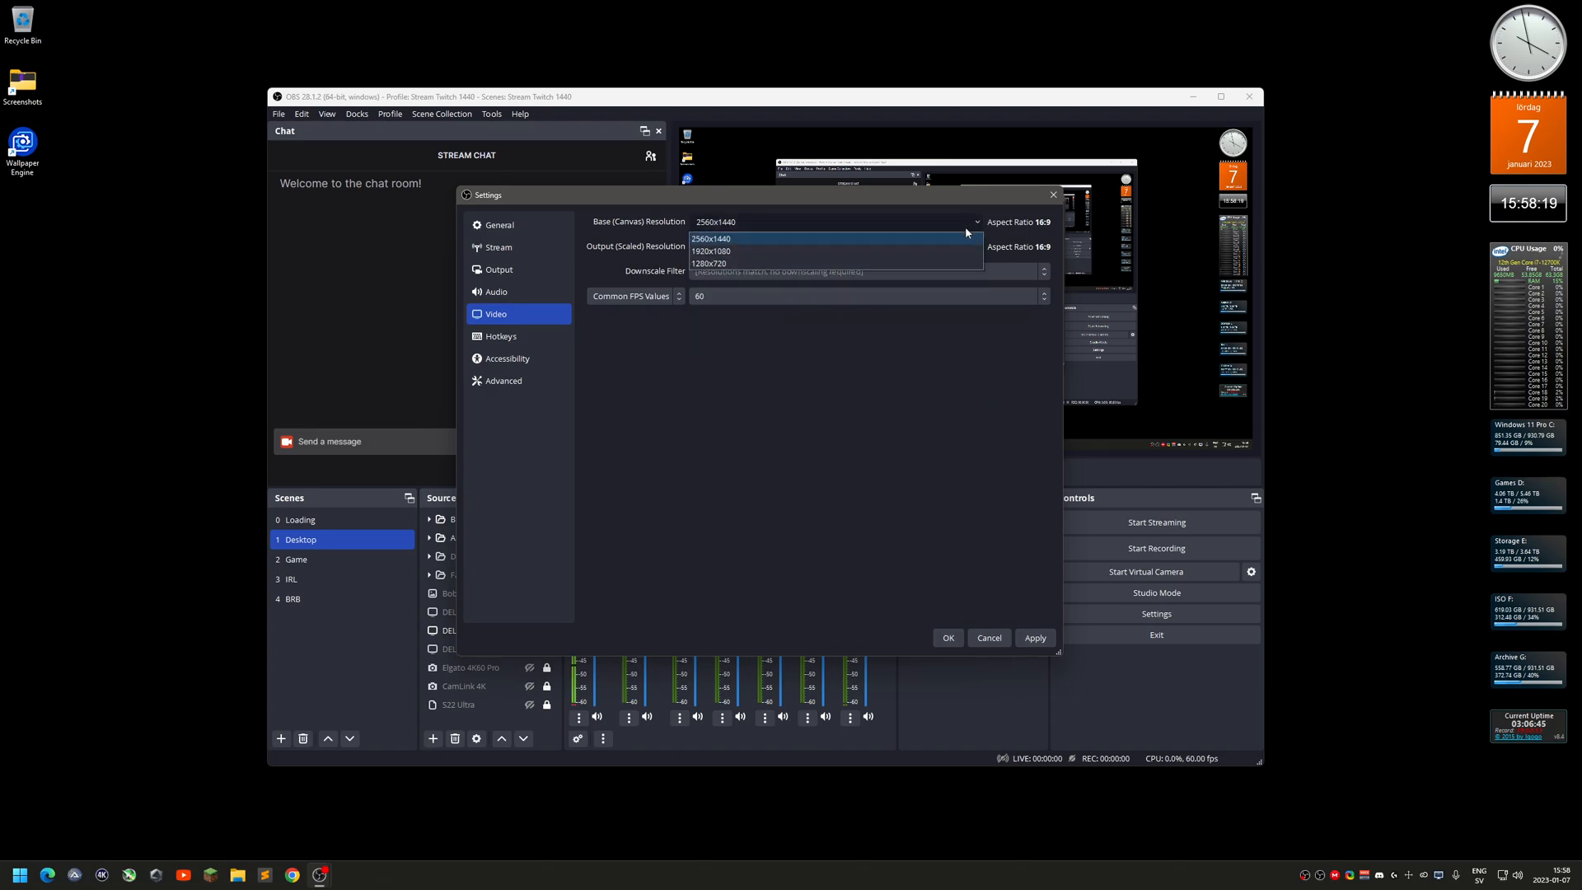
{"action": "left_click", "coordinate": [927, 250]}
{"action": "left_click", "coordinate": [976, 247]}
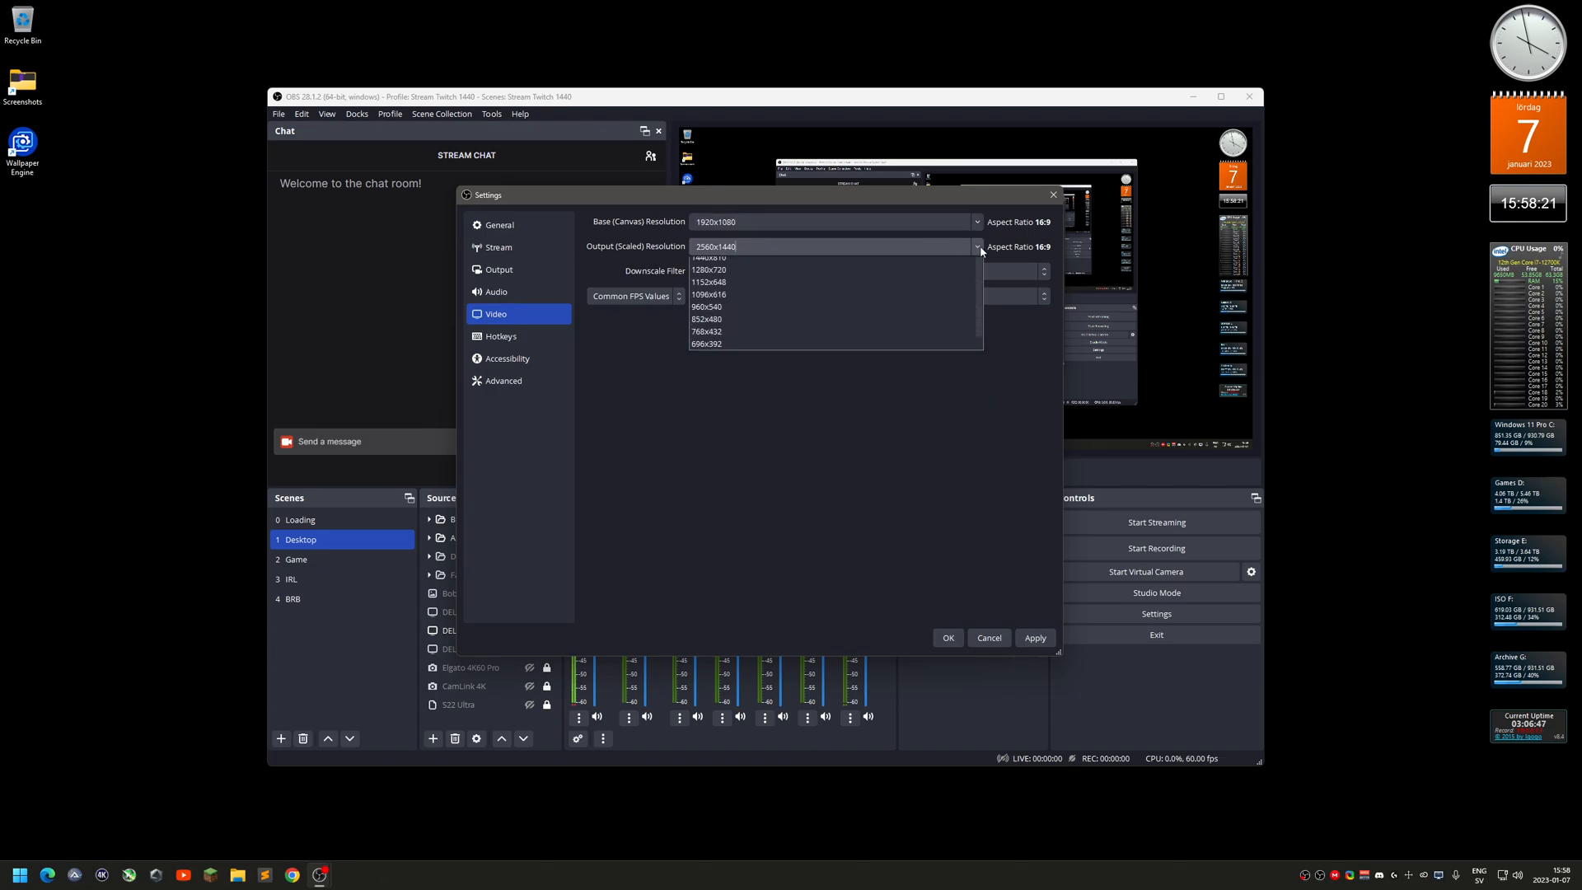
{"action": "left_click", "coordinate": [947, 260]}
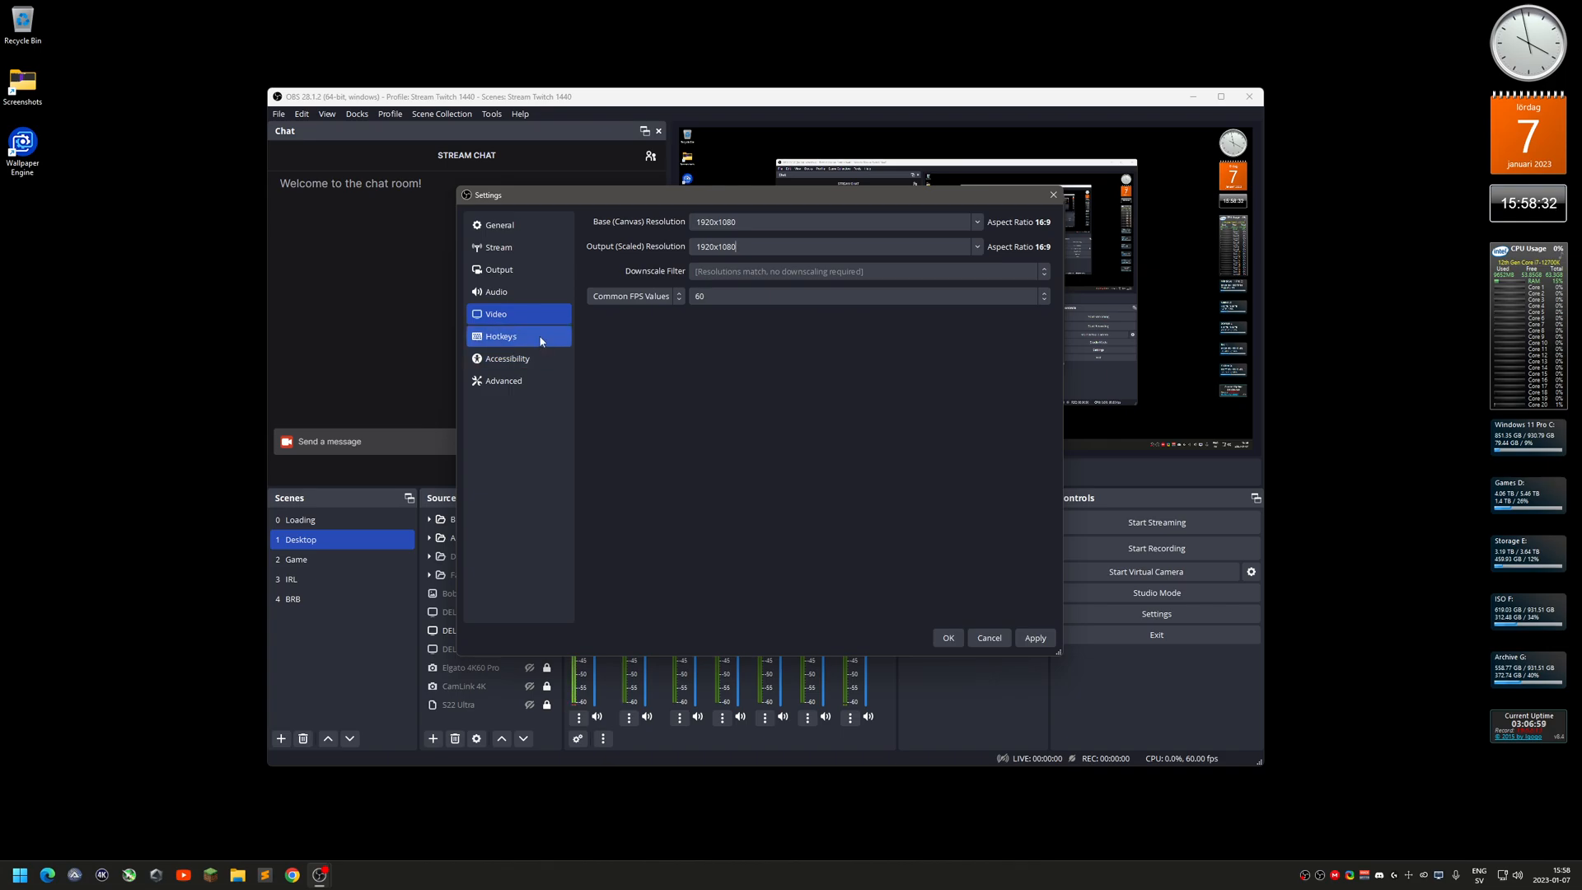
Examine the available process priority options in the advanced settings without changing the selection
{"action": "left_click", "coordinate": [543, 393]}
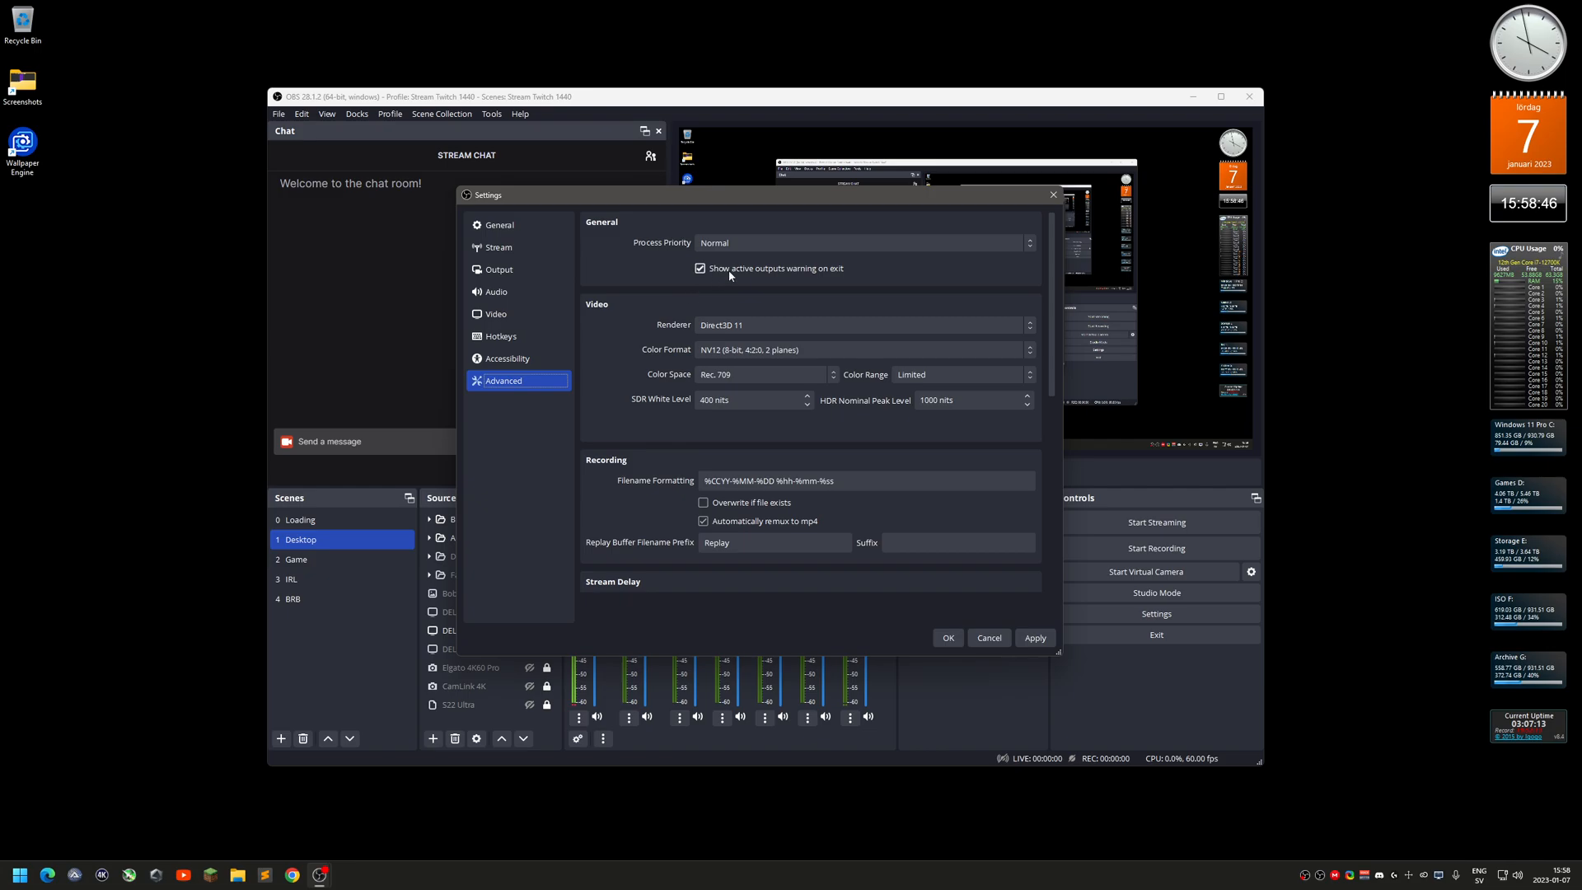
{"action": "left_click", "coordinate": [760, 243]}
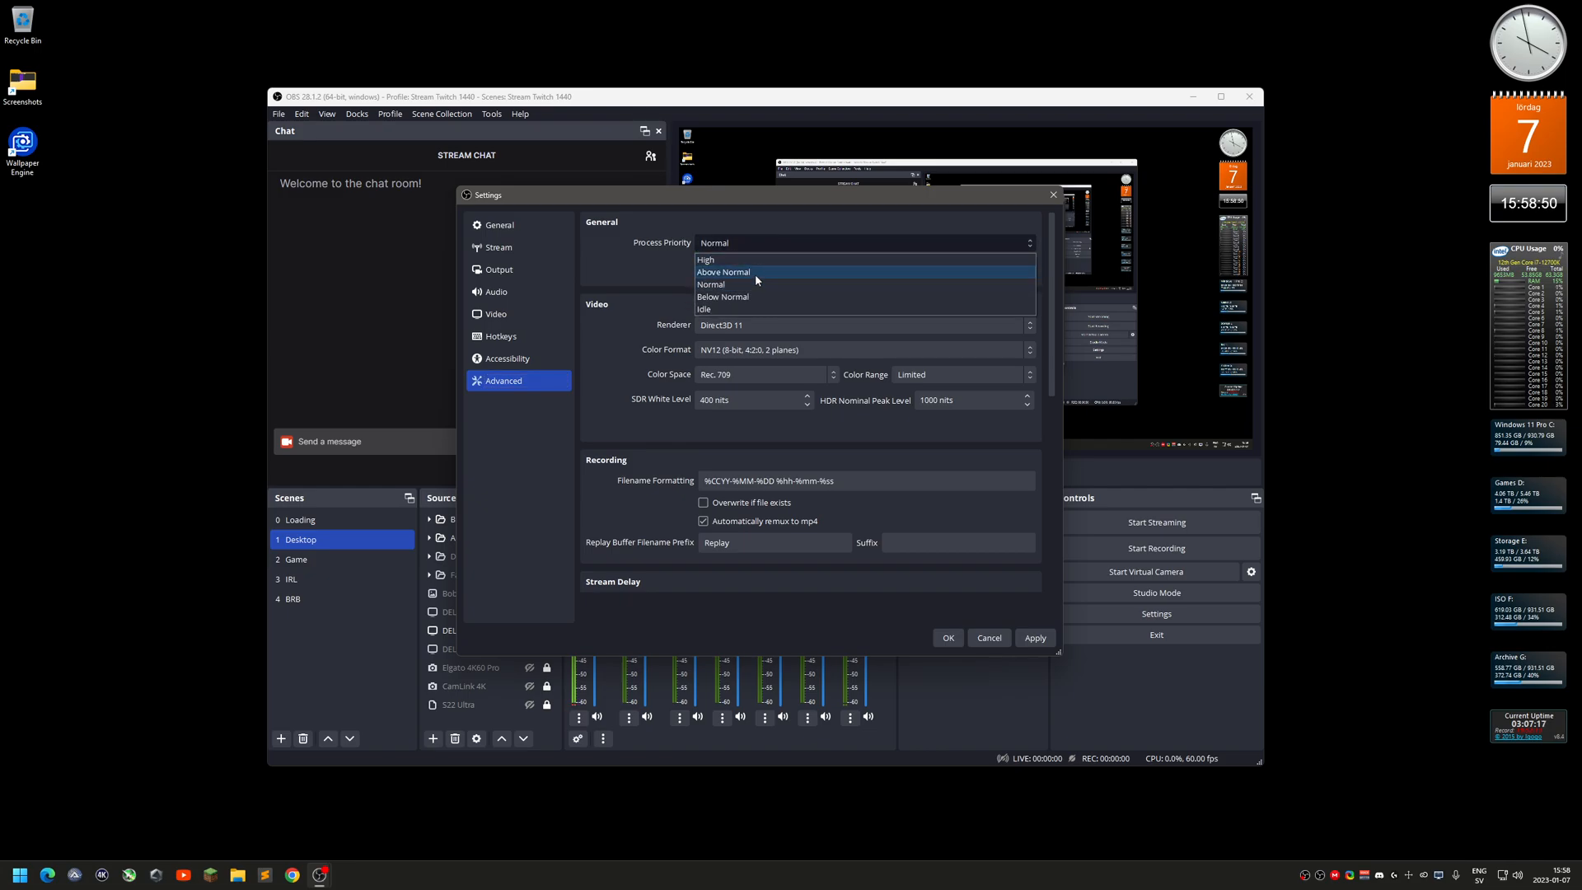
{"action": "left_click", "coordinate": [660, 266]}
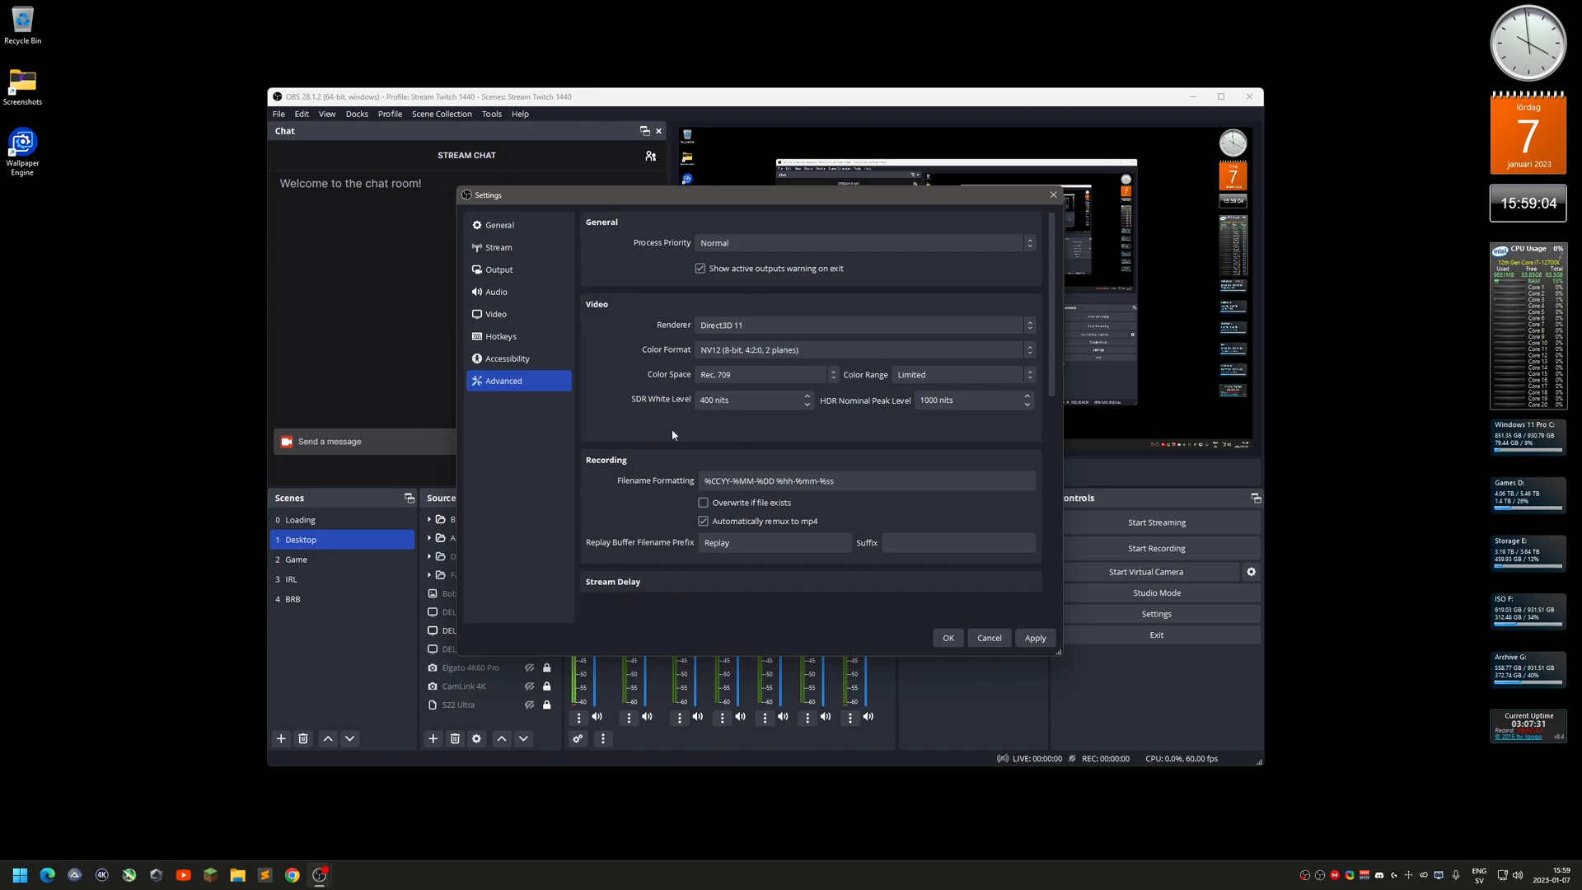
In the advanced network settings, try binding to the Default IP, and return the binding to [Ethernet] 192.168.50.10
{"action": "scroll", "coordinate": [671, 428], "scroll_direction": "down", "scroll_amount": 3}
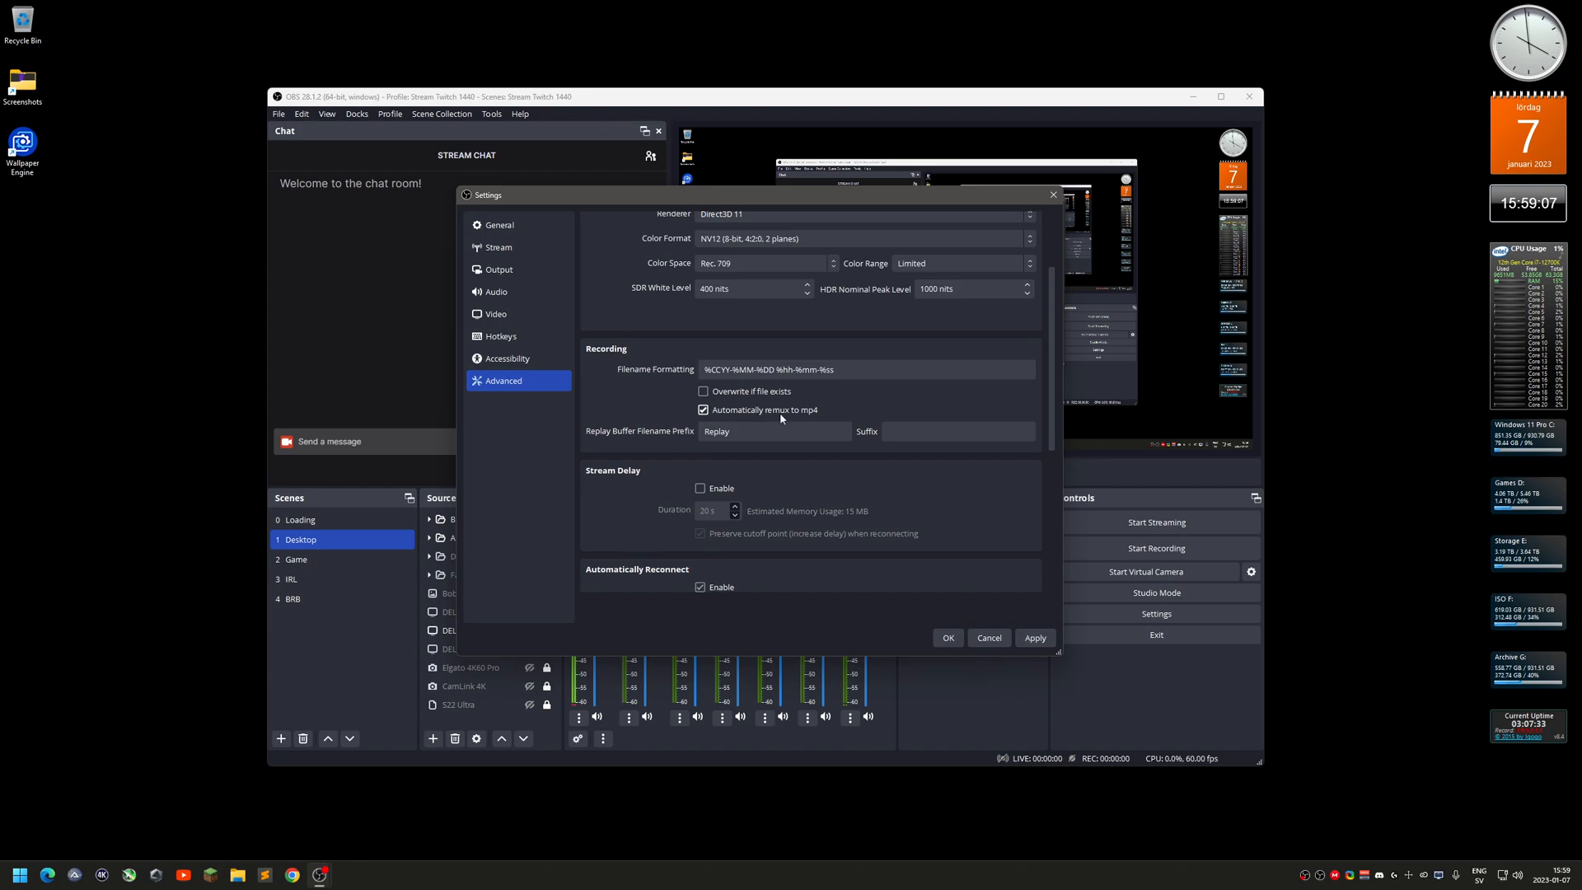
{"action": "scroll", "coordinate": [815, 415], "scroll_direction": "down", "scroll_amount": 3}
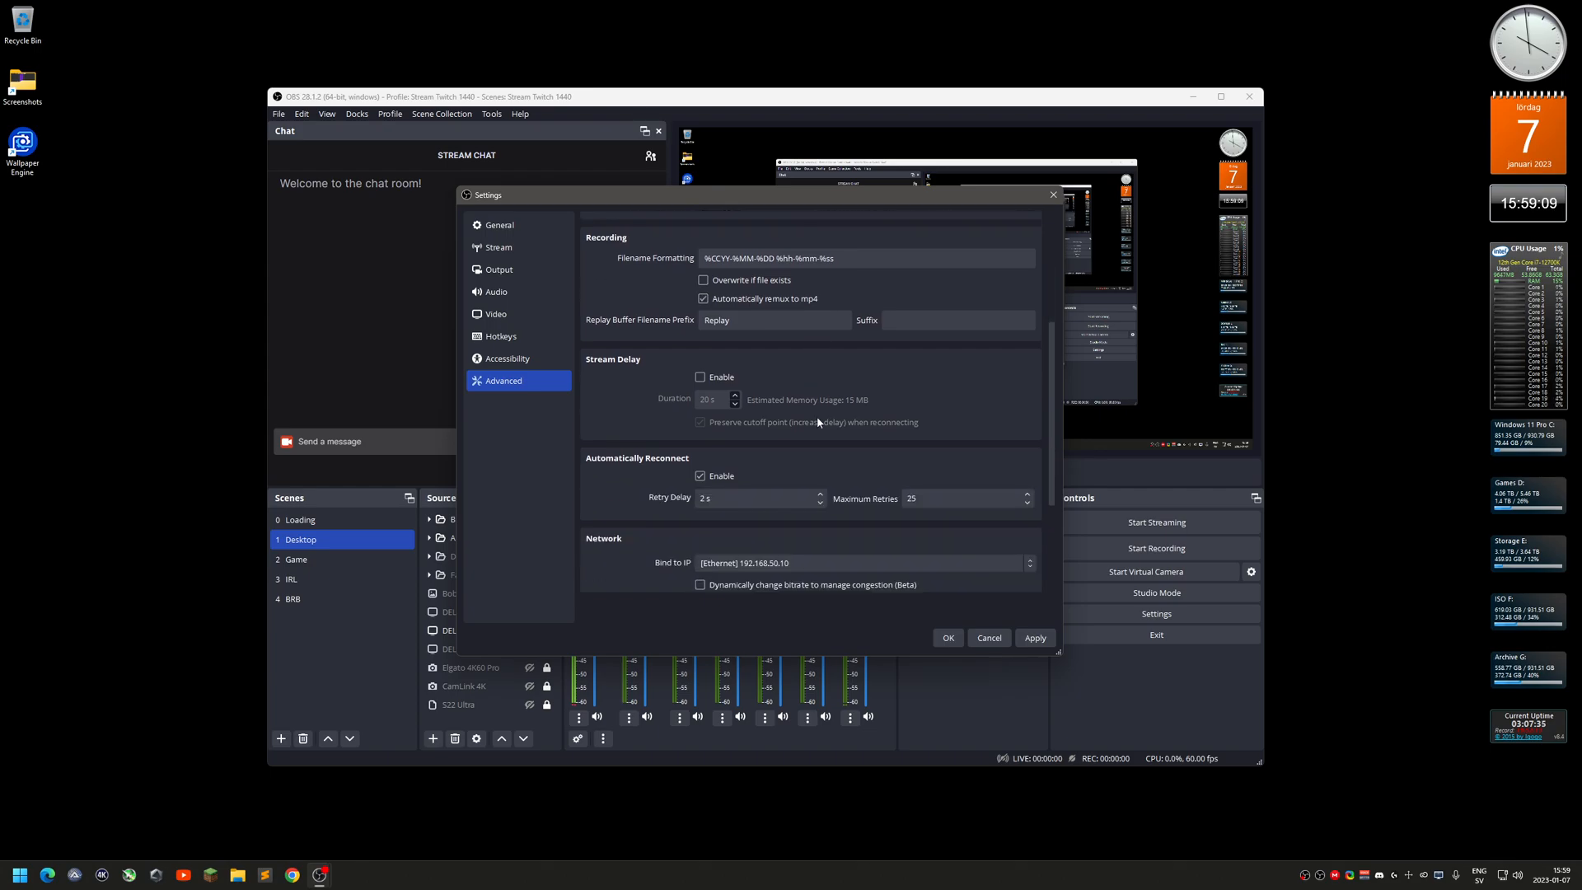
{"action": "scroll", "coordinate": [818, 420], "scroll_direction": "down", "scroll_amount": 3}
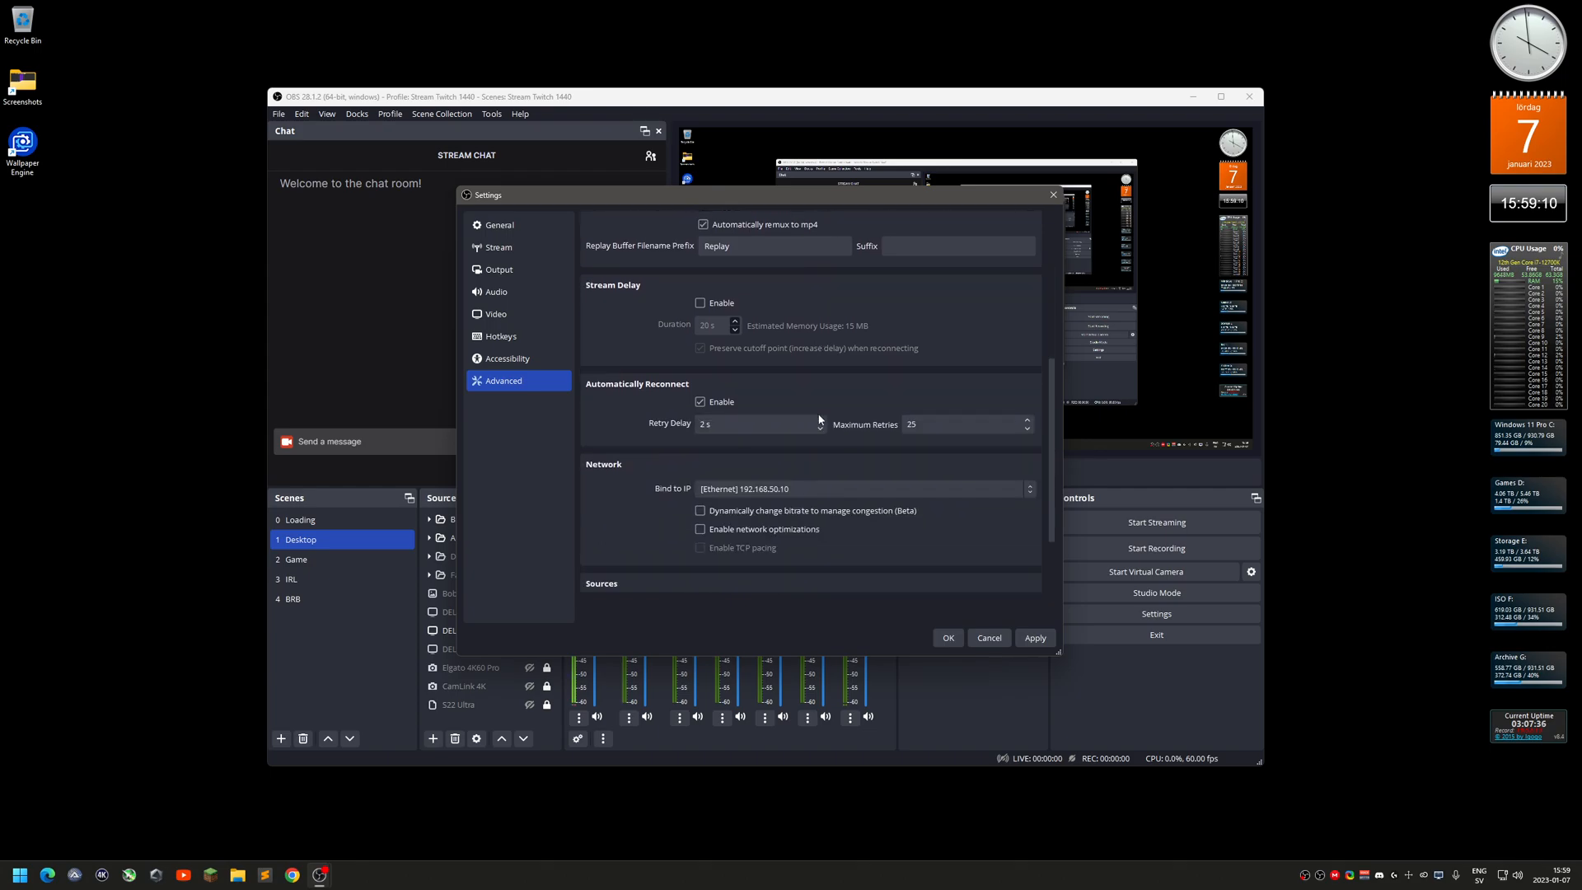
{"action": "left_click", "coordinate": [799, 465]}
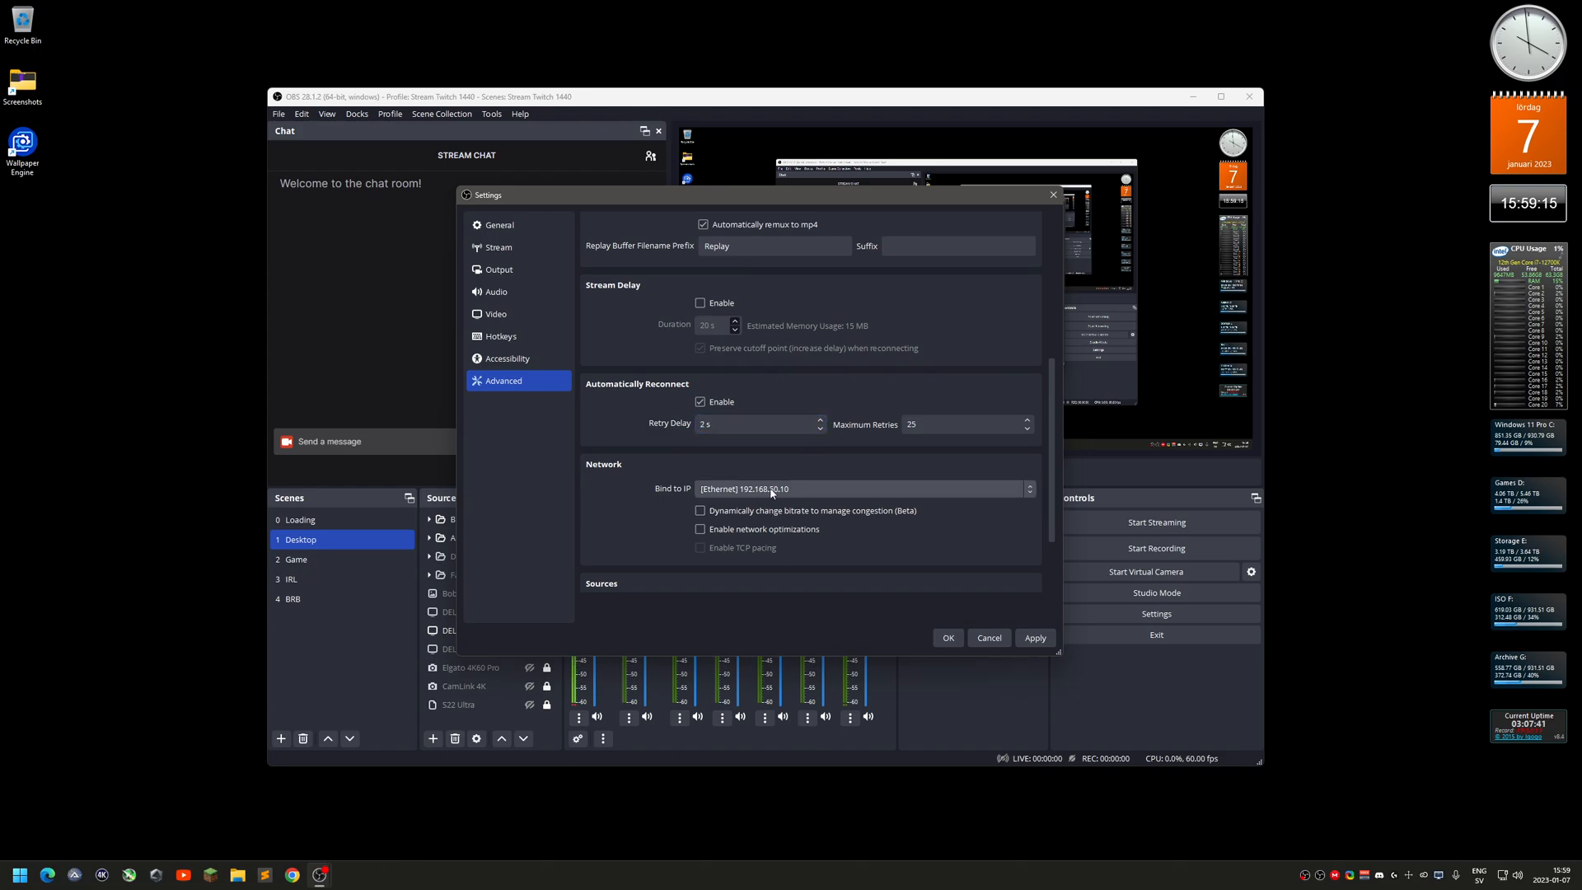
{"action": "left_click", "coordinate": [772, 492]}
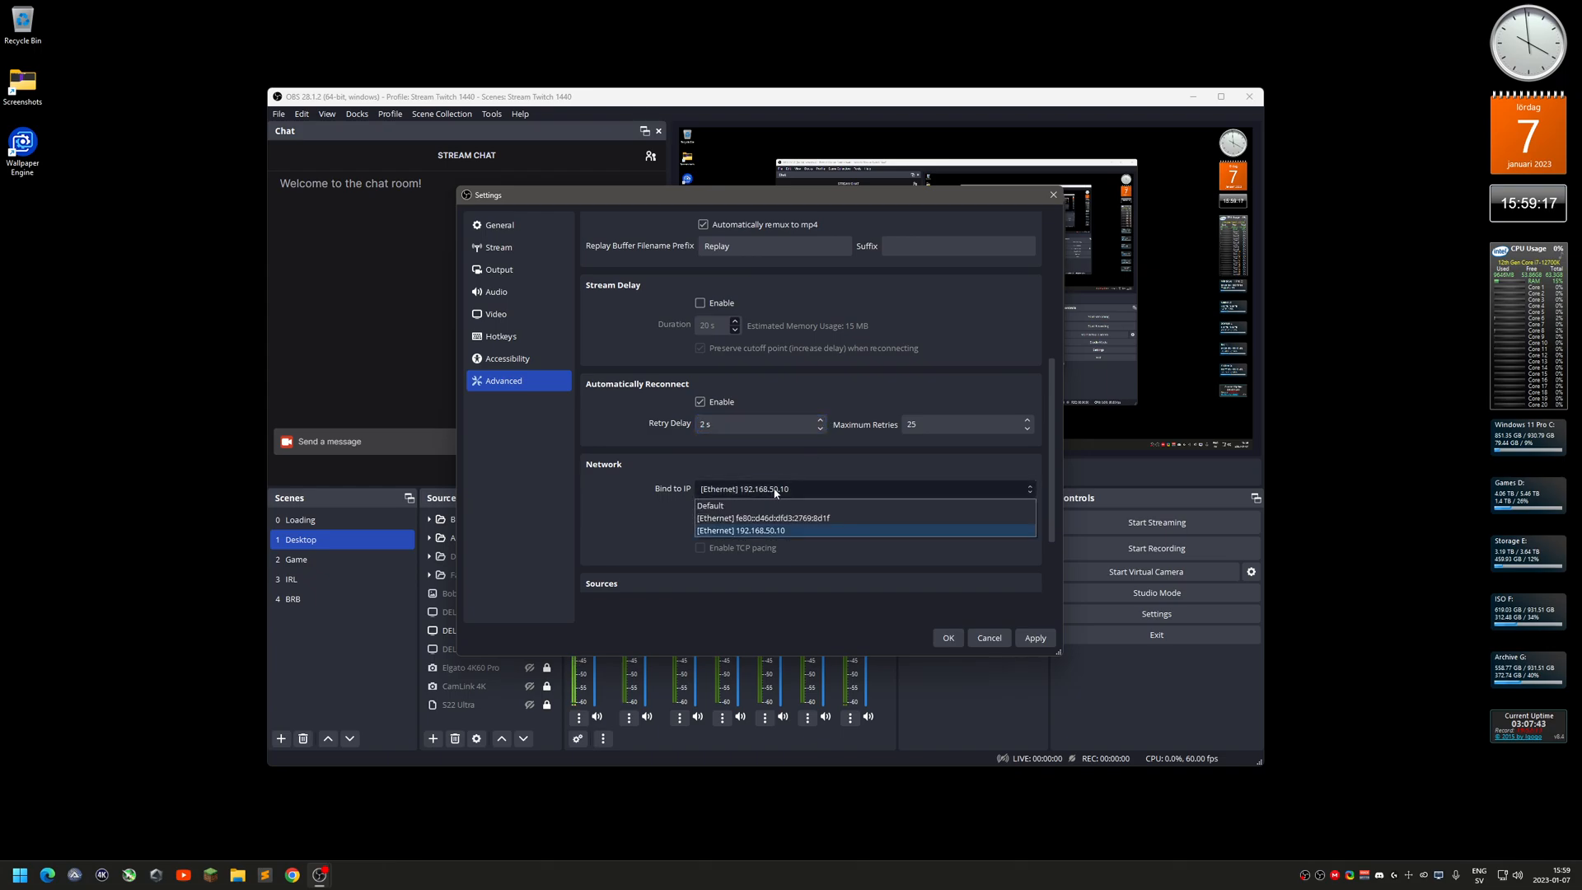
{"action": "left_click", "coordinate": [777, 504]}
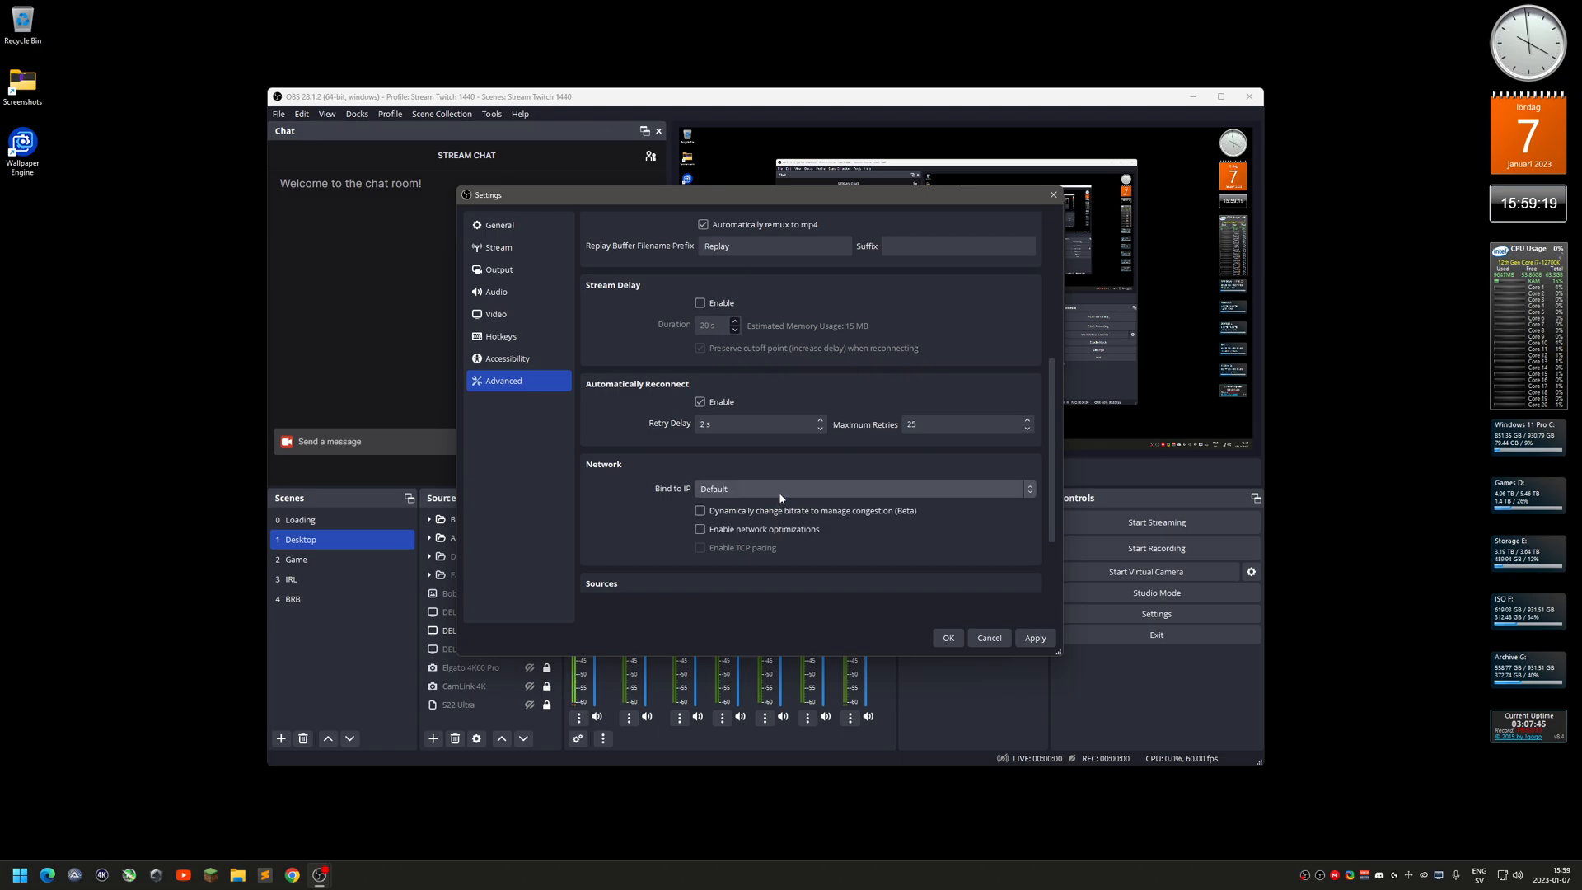
{"action": "left_click", "coordinate": [828, 491]}
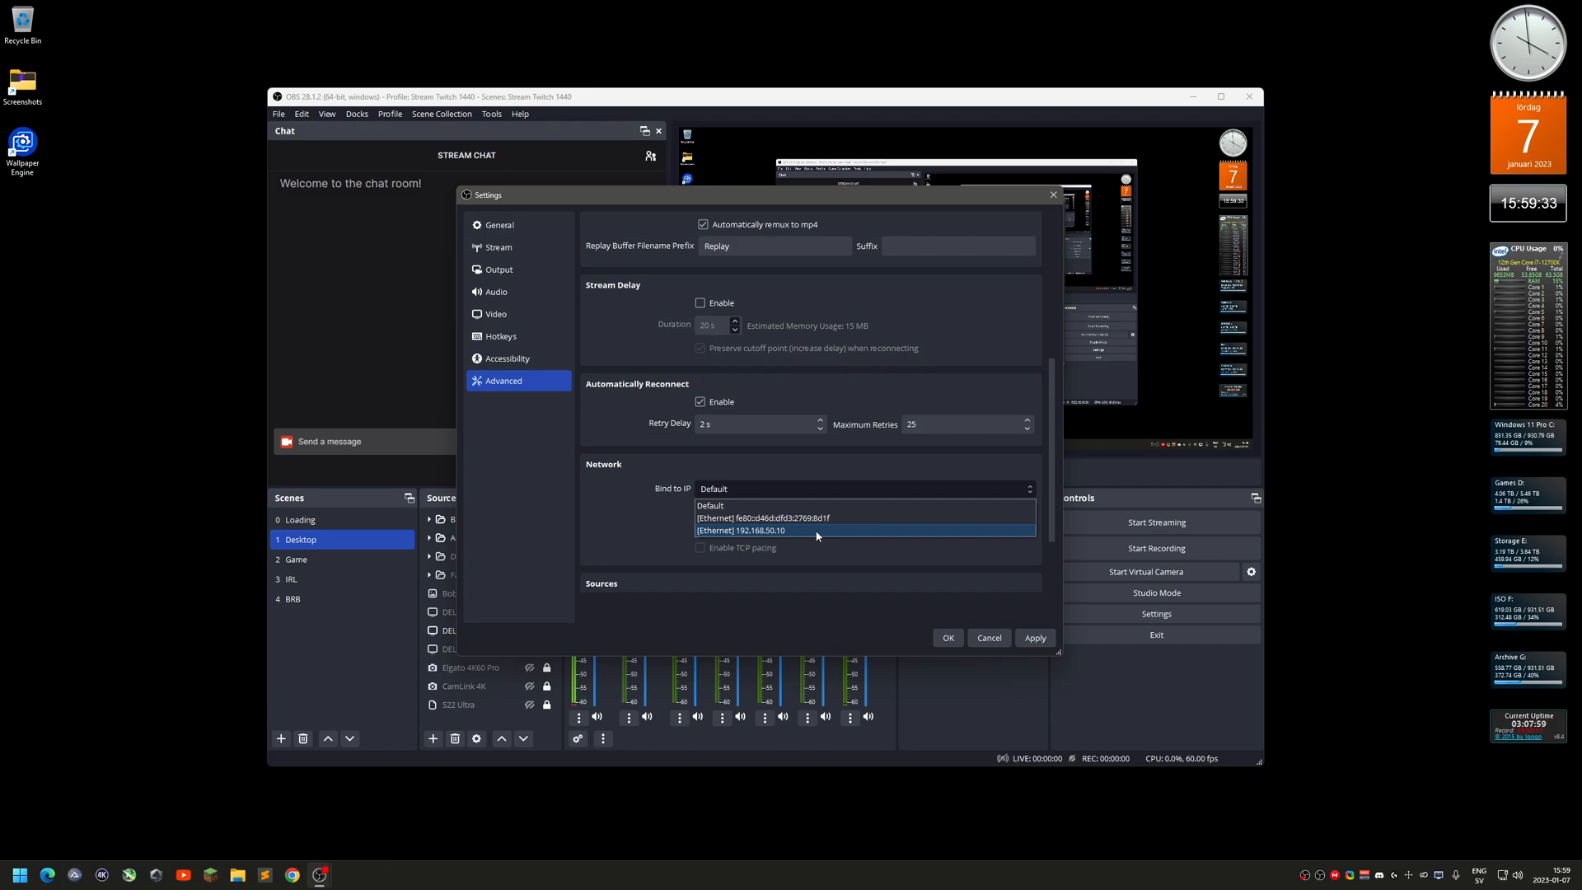
{"action": "left_click", "coordinate": [818, 531]}
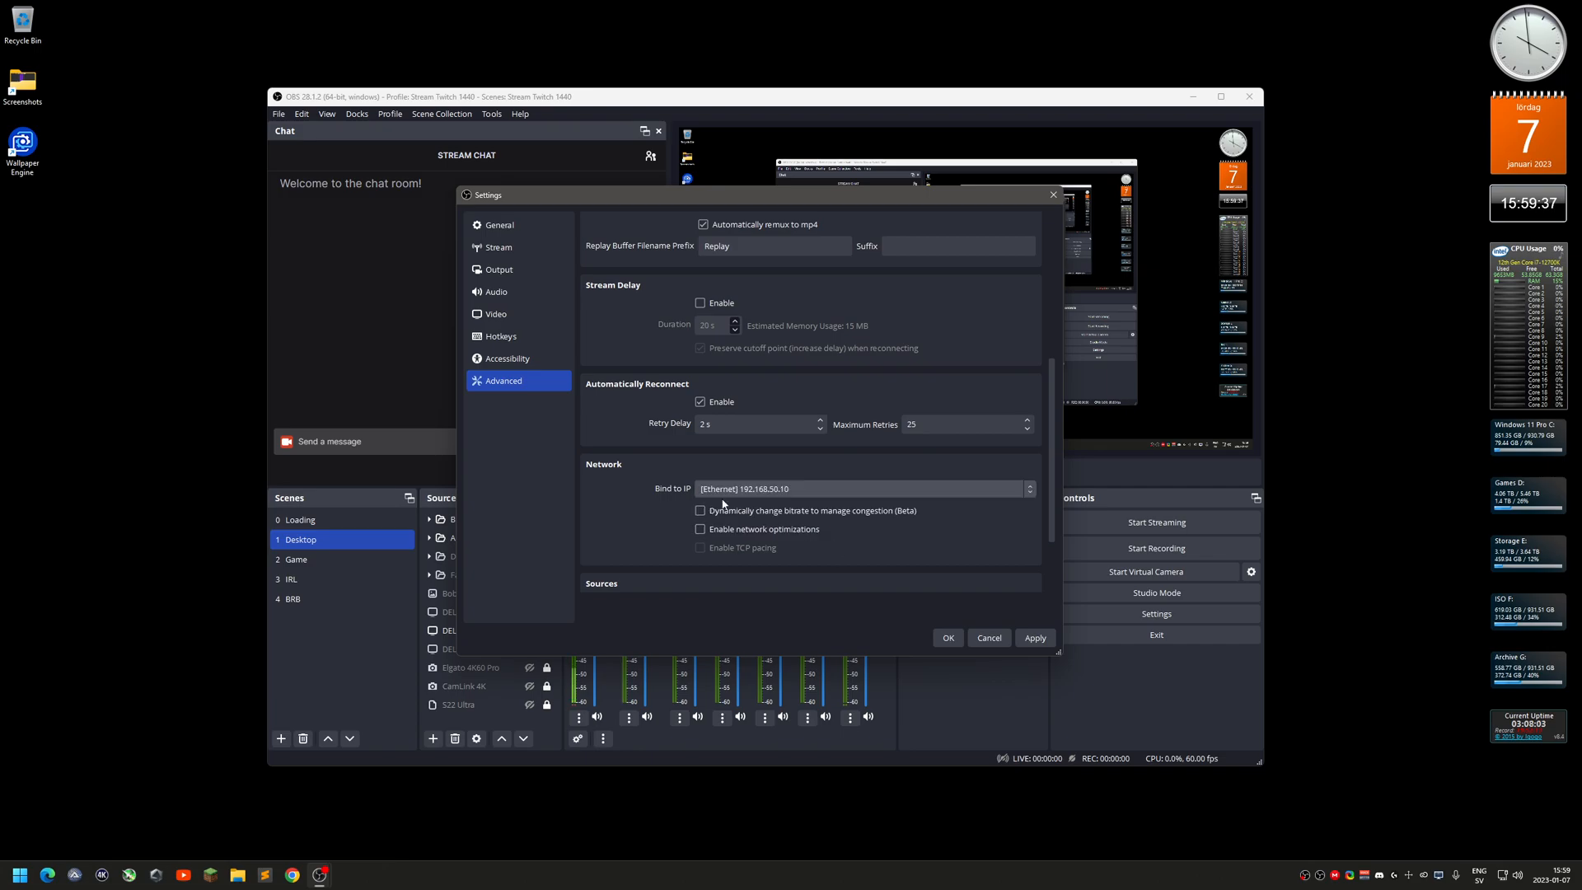
Examine the hotkeys for starting and stopping streaming and recording, and those for switching to each scene
{"action": "left_click", "coordinate": [501, 337]}
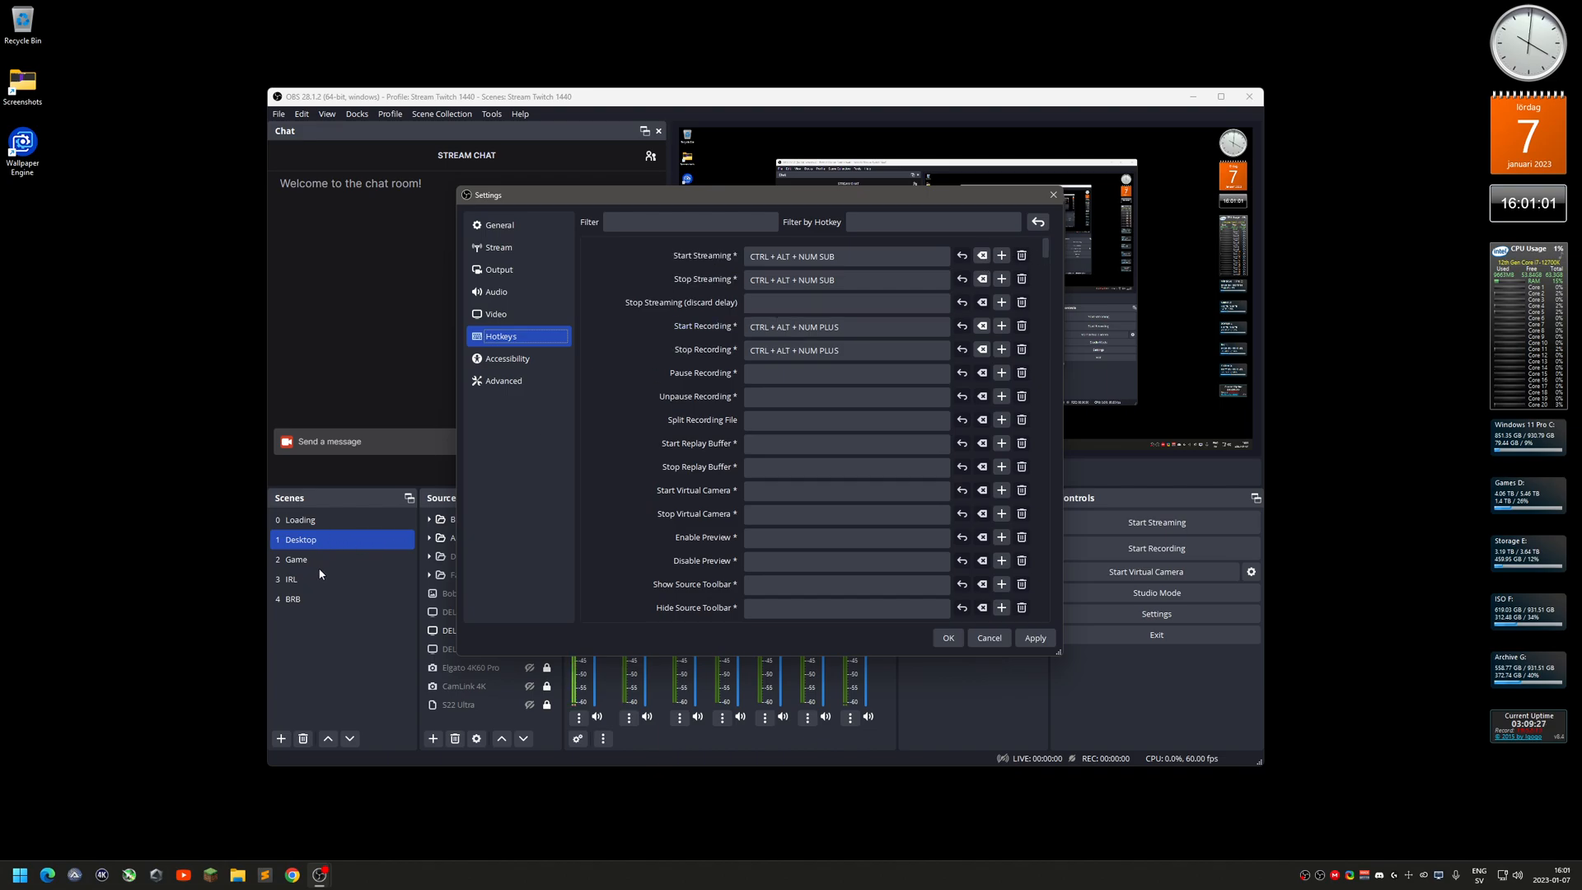
{"action": "left_click_drag", "start_coordinate": [1045, 247], "coordinate": [1045, 280]}
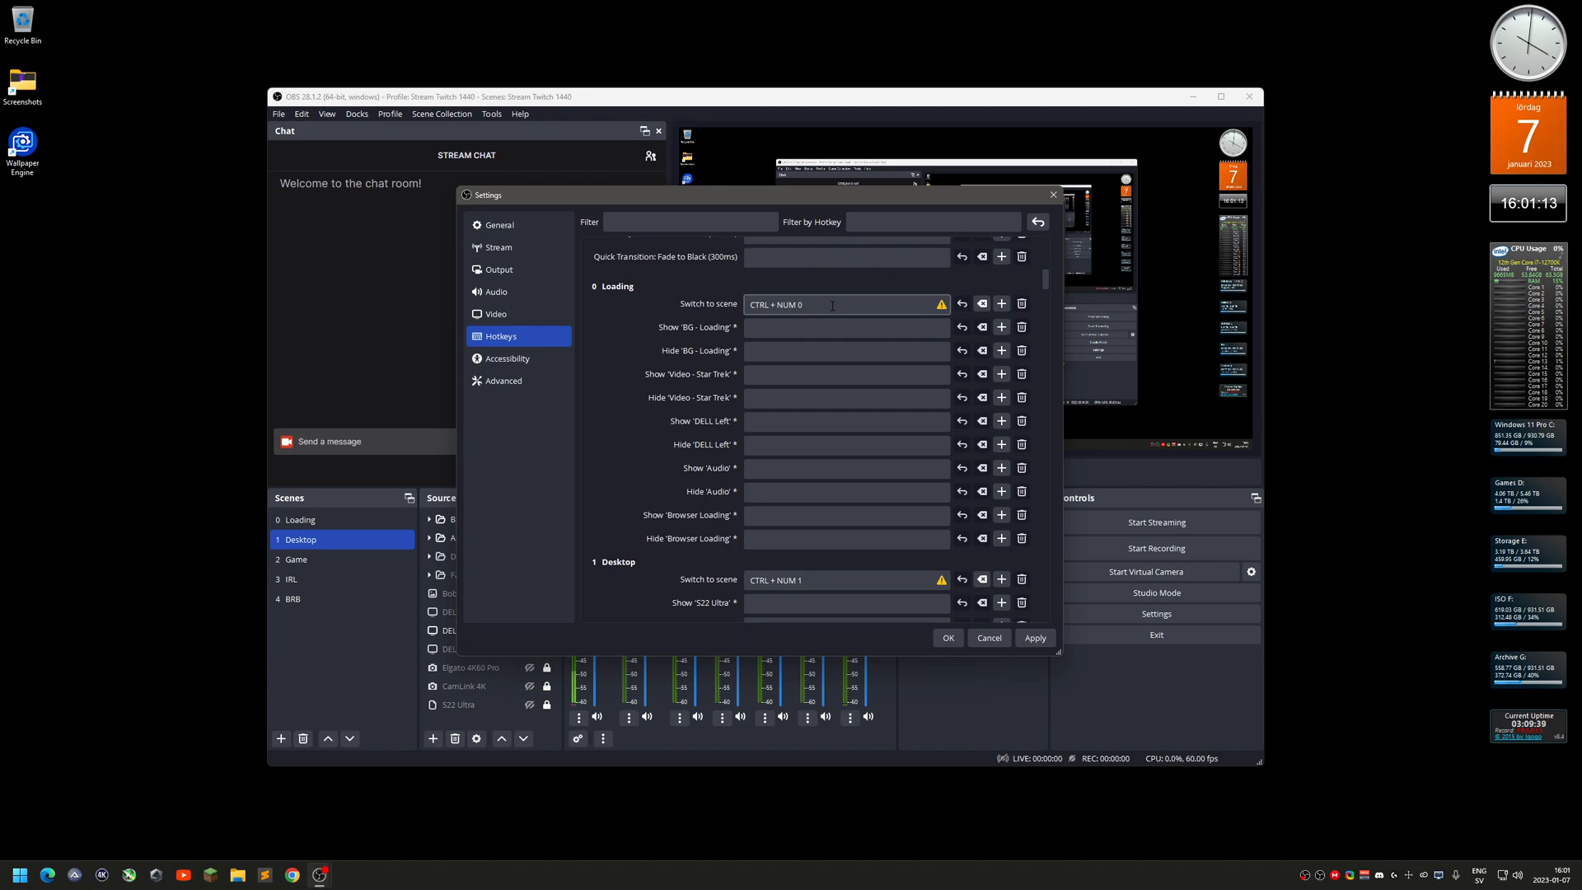
{"action": "scroll", "coordinate": [841, 322], "scroll_direction": "down", "scroll_amount": 5}
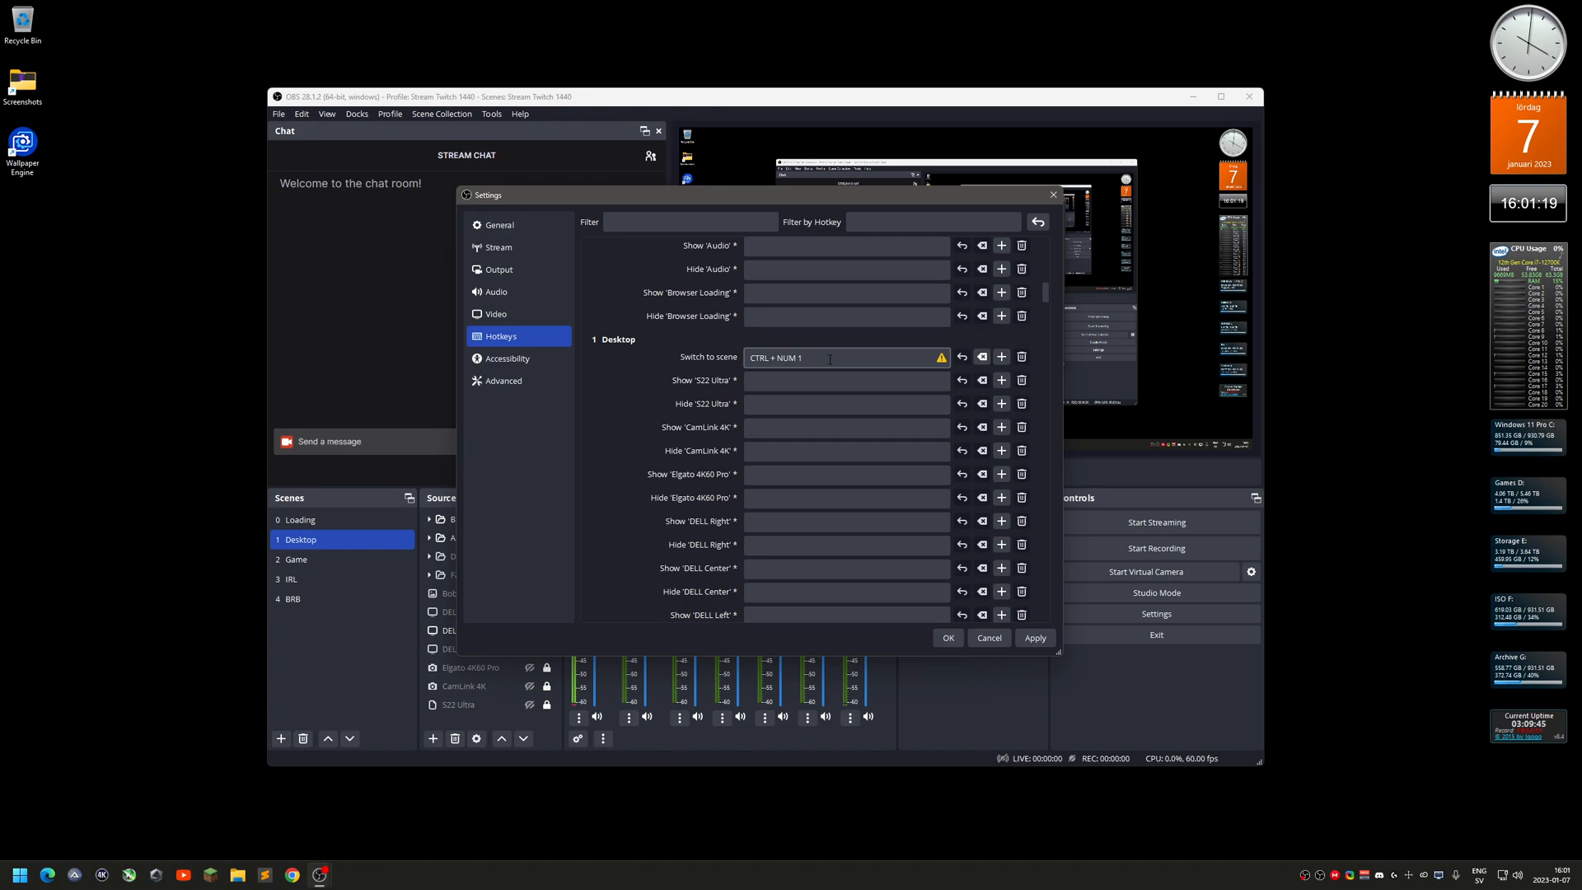
{"action": "scroll", "coordinate": [823, 360], "scroll_direction": "down", "scroll_amount": 1}
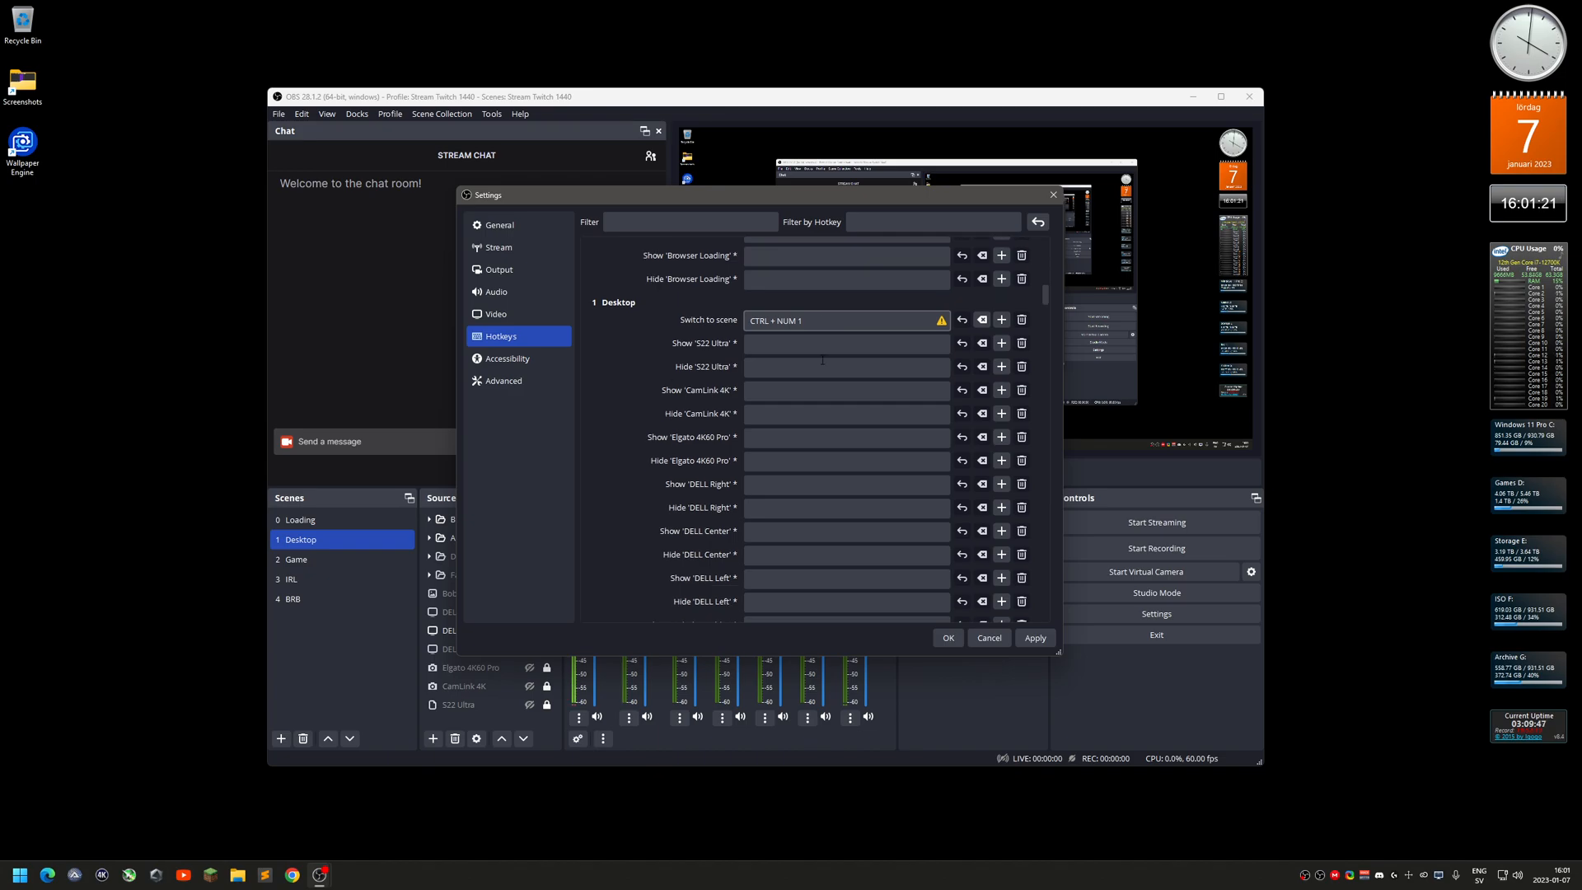
{"action": "scroll", "coordinate": [832, 379], "scroll_direction": "down", "scroll_amount": 8}
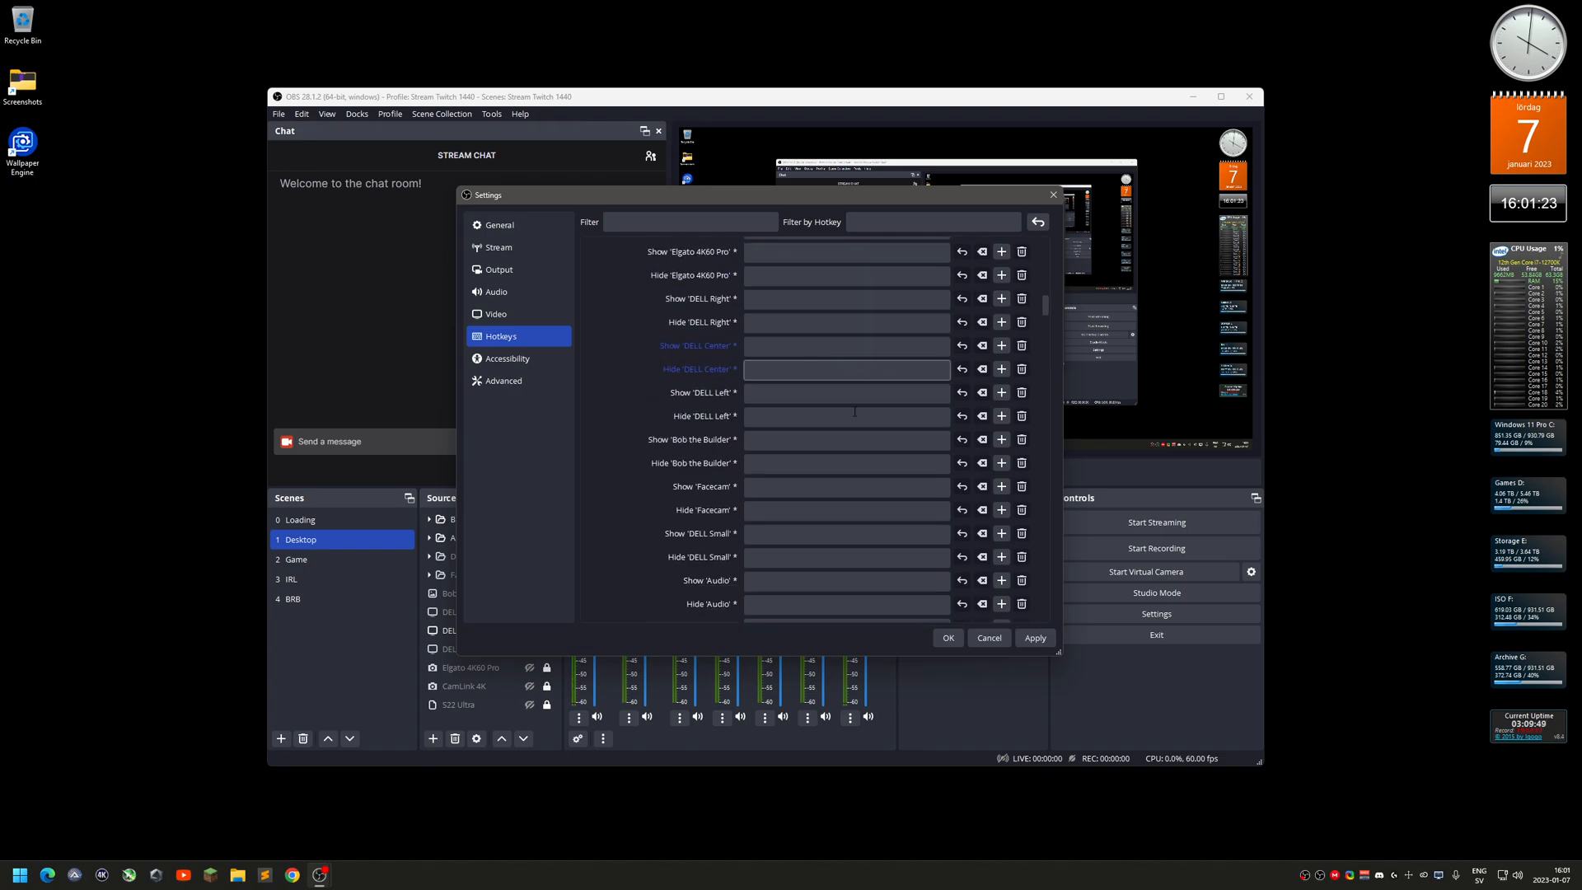
{"action": "scroll", "coordinate": [874, 429], "scroll_direction": "down", "scroll_amount": 3}
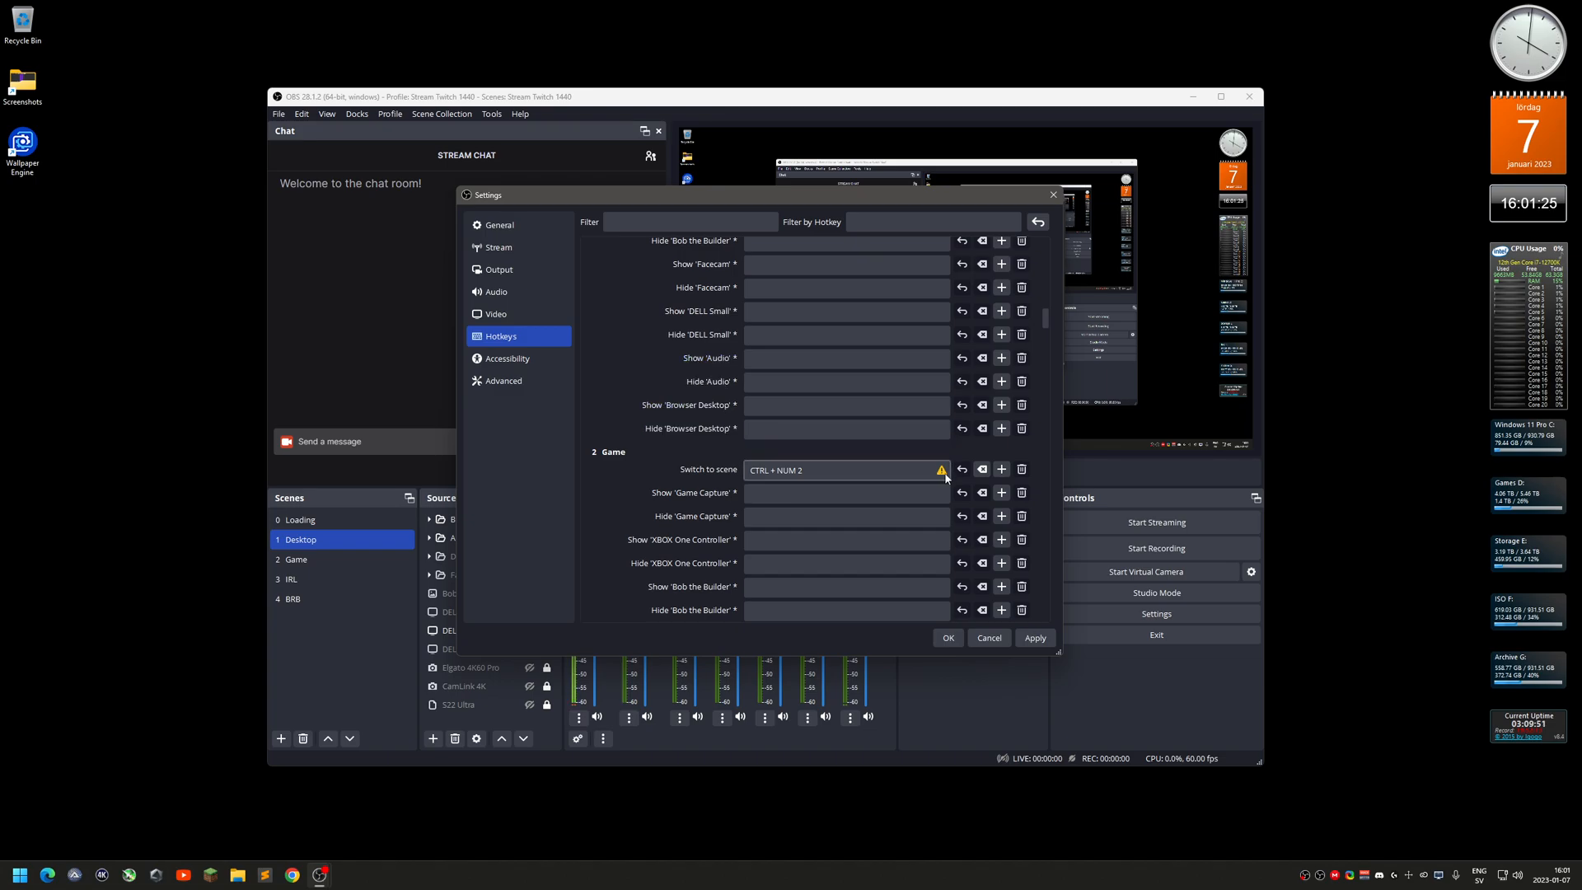
{"action": "scroll", "coordinate": [903, 427], "scroll_direction": "down", "scroll_amount": 3}
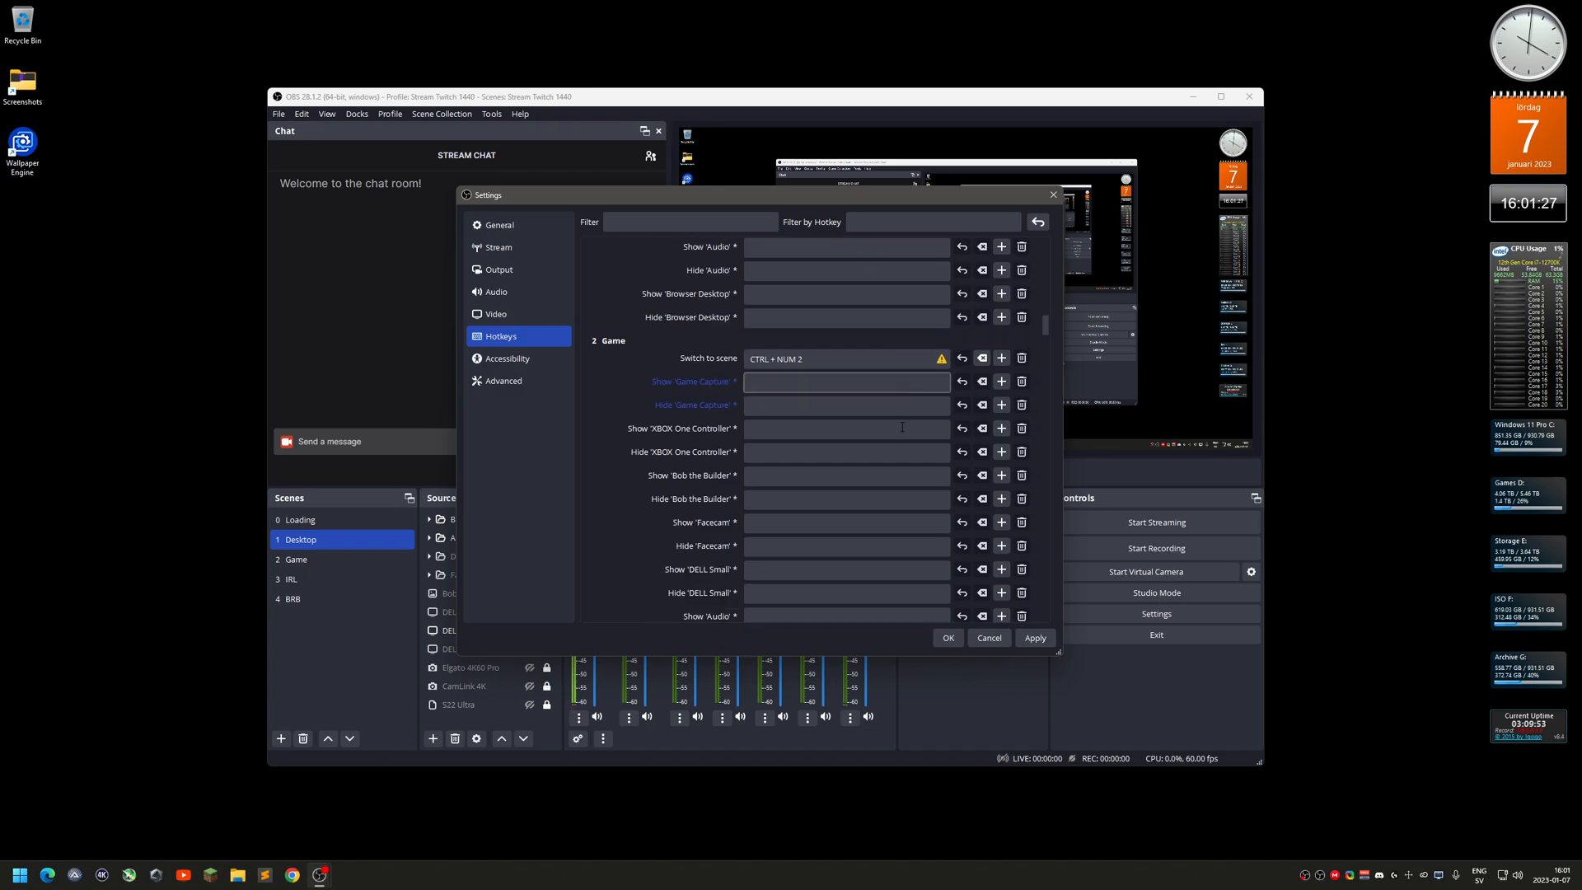
{"action": "scroll", "coordinate": [903, 427], "scroll_direction": "down", "scroll_amount": 15}
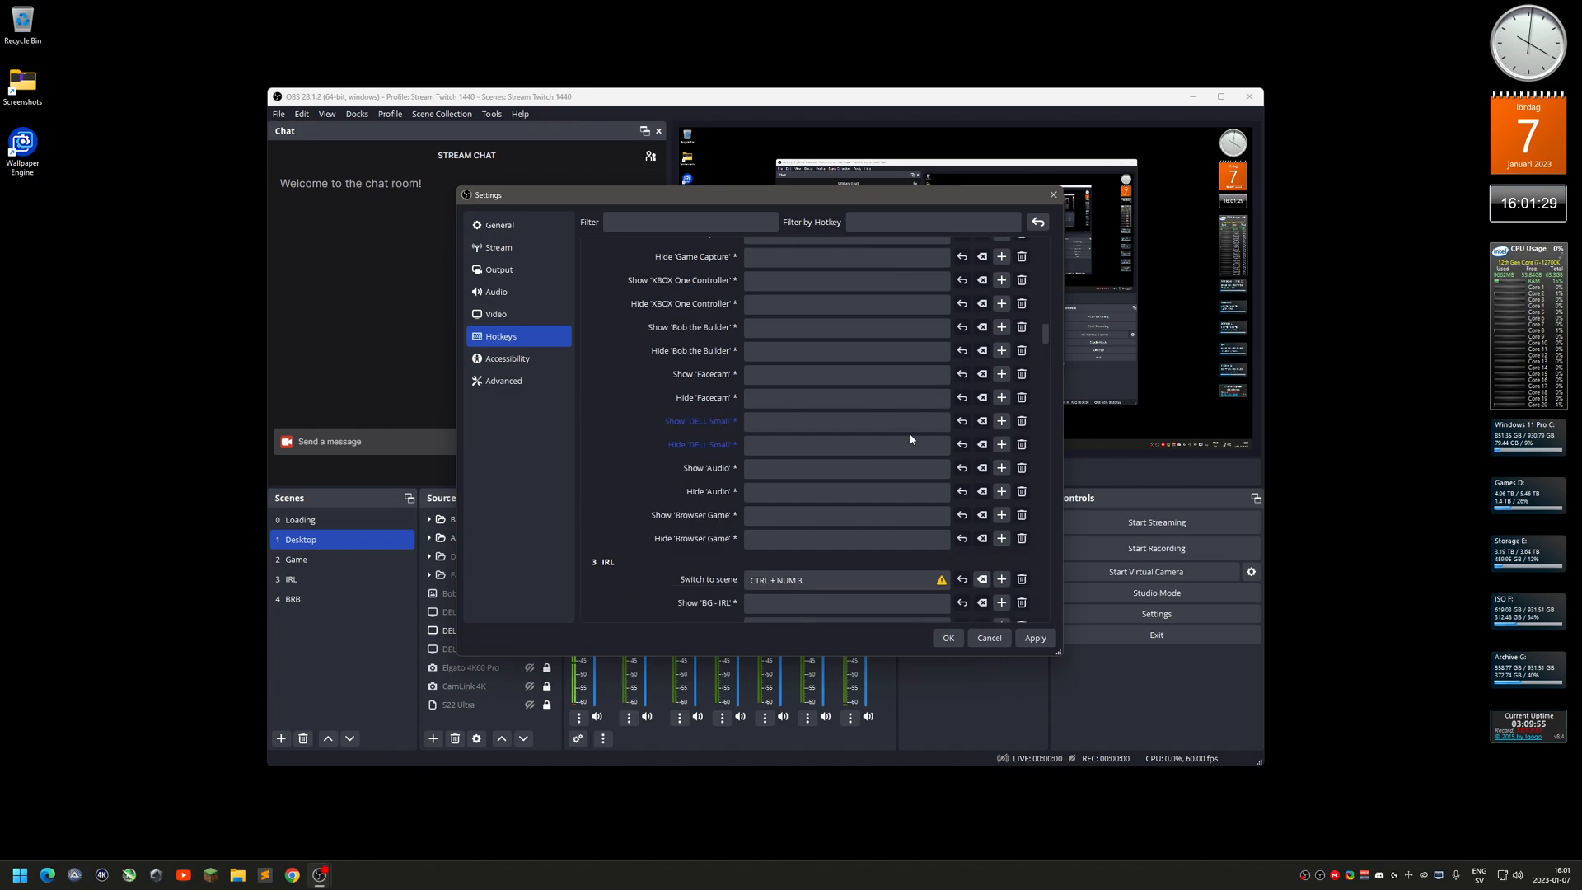
{"action": "scroll", "coordinate": [915, 440], "scroll_direction": "down", "scroll_amount": 10}
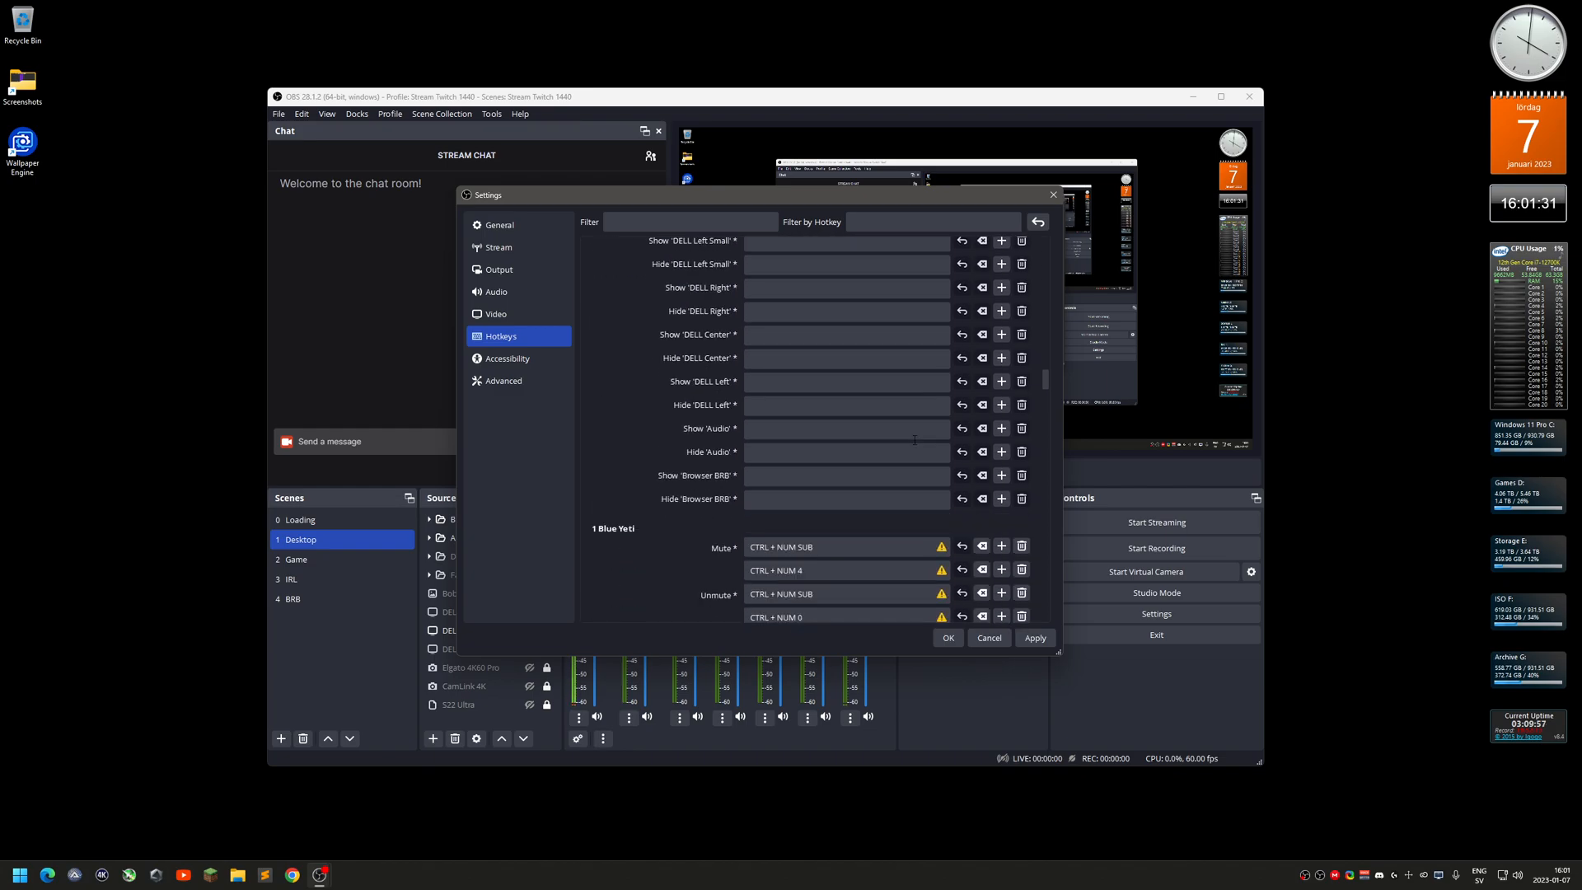
Review the mute and unmute hotkeys of the Blue Yeti, Browser and S22 Ultra audio sources, checking the sources against the audio mixer
{"action": "scroll", "coordinate": [913, 438], "scroll_direction": "down", "scroll_amount": 2}
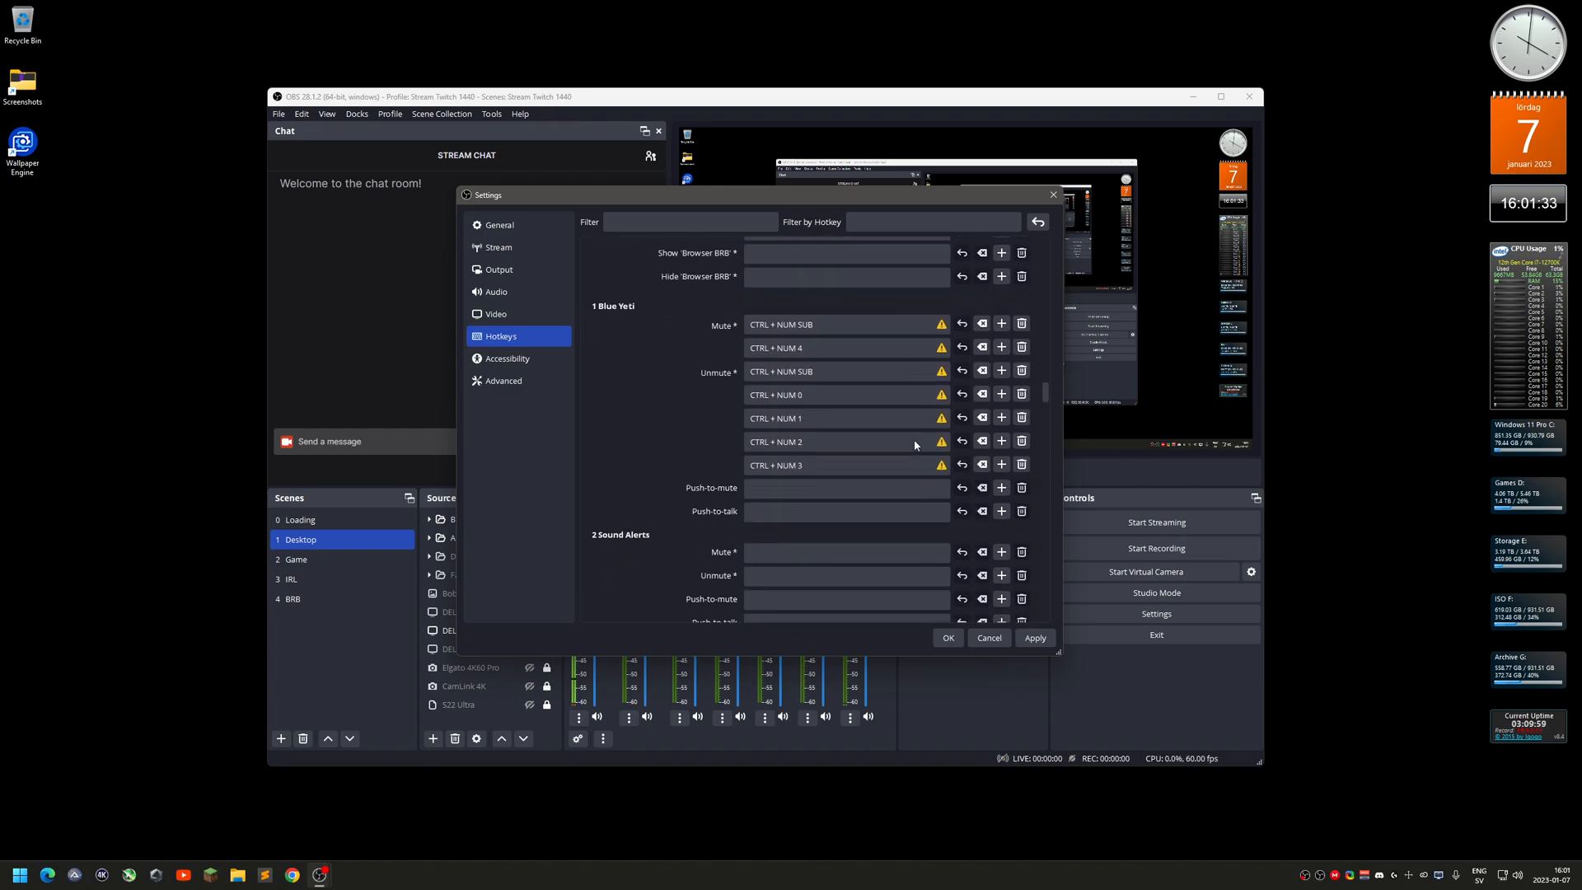
{"action": "left_click_drag", "start_coordinate": [901, 201], "coordinate": [1352, 192]}
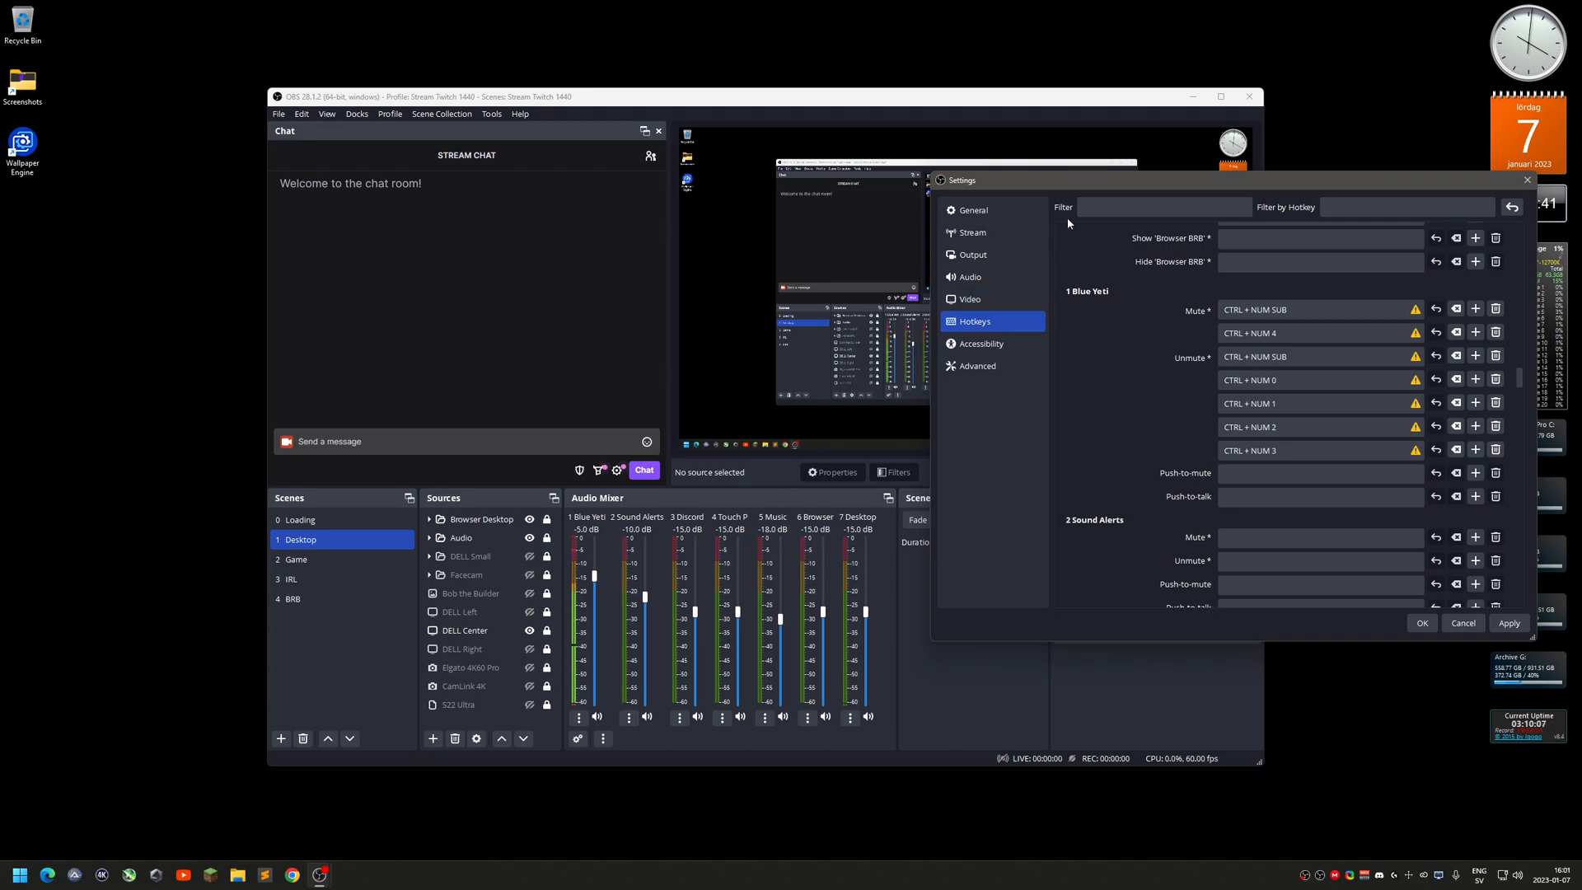
{"action": "left_click_drag", "start_coordinate": [1121, 188], "coordinate": [690, 234]}
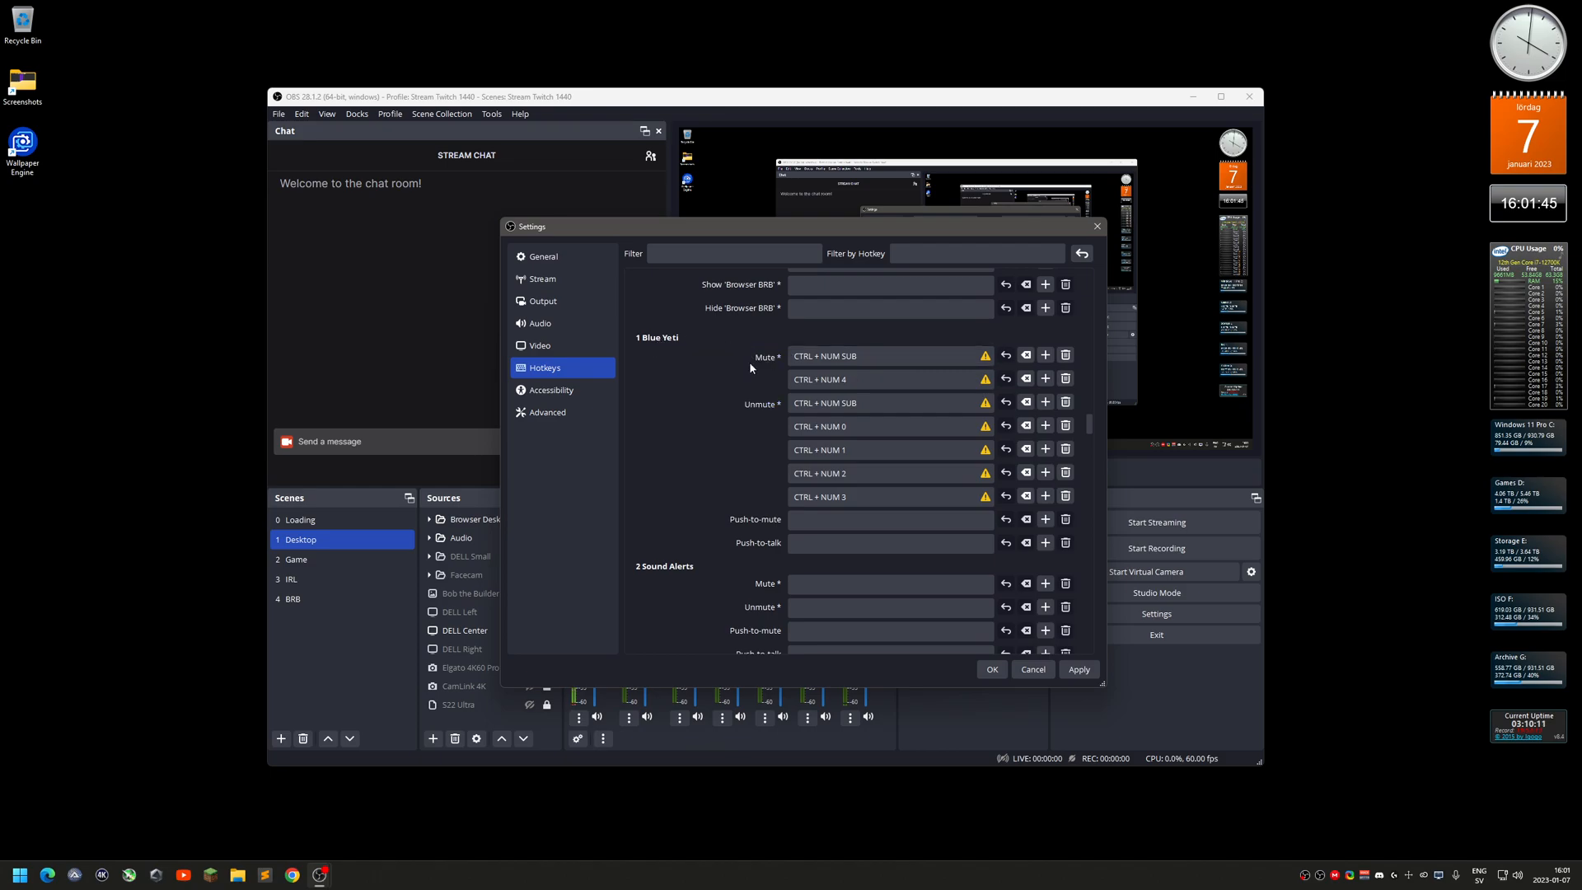
{"action": "left_click", "coordinate": [875, 356]}
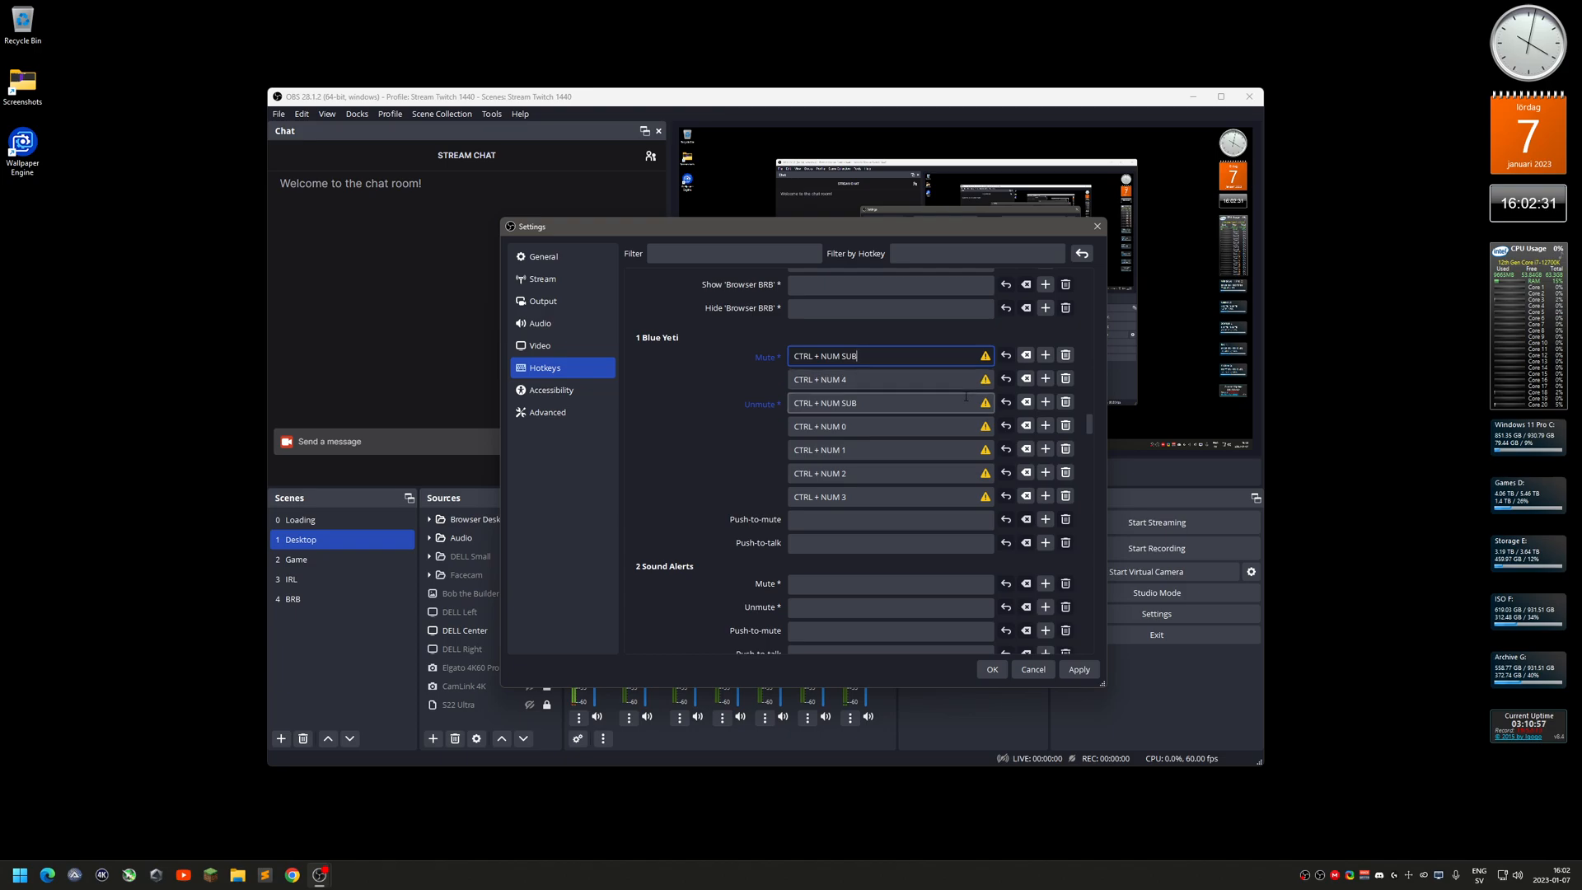
{"action": "scroll", "coordinate": [966, 397], "scroll_direction": "down", "scroll_amount": 3}
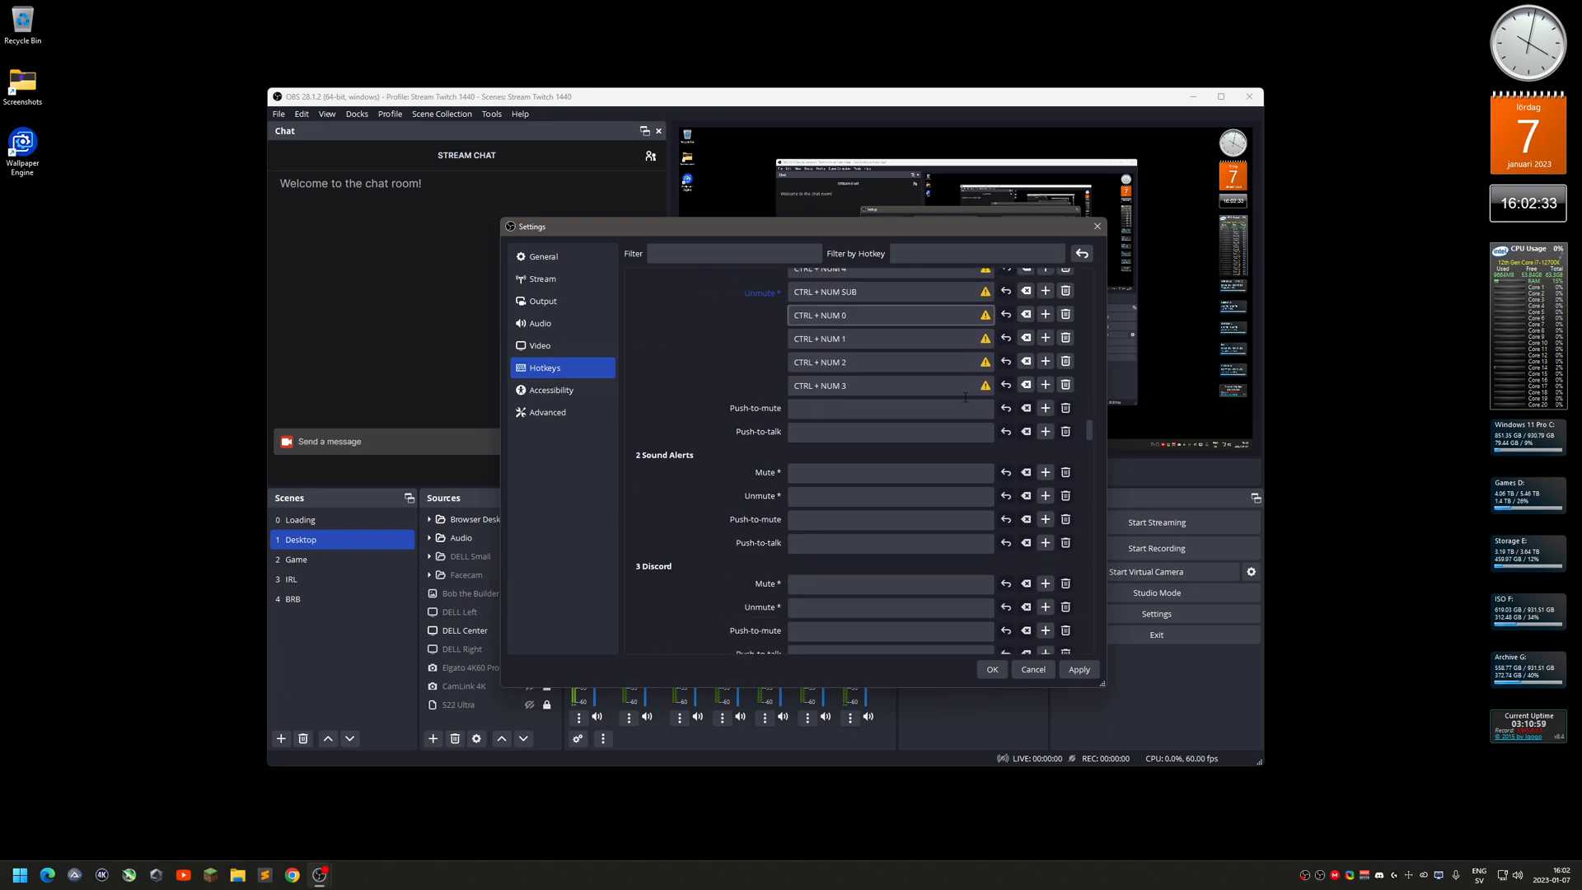
{"action": "left_click_drag", "start_coordinate": [1091, 434], "coordinate": [1092, 466]}
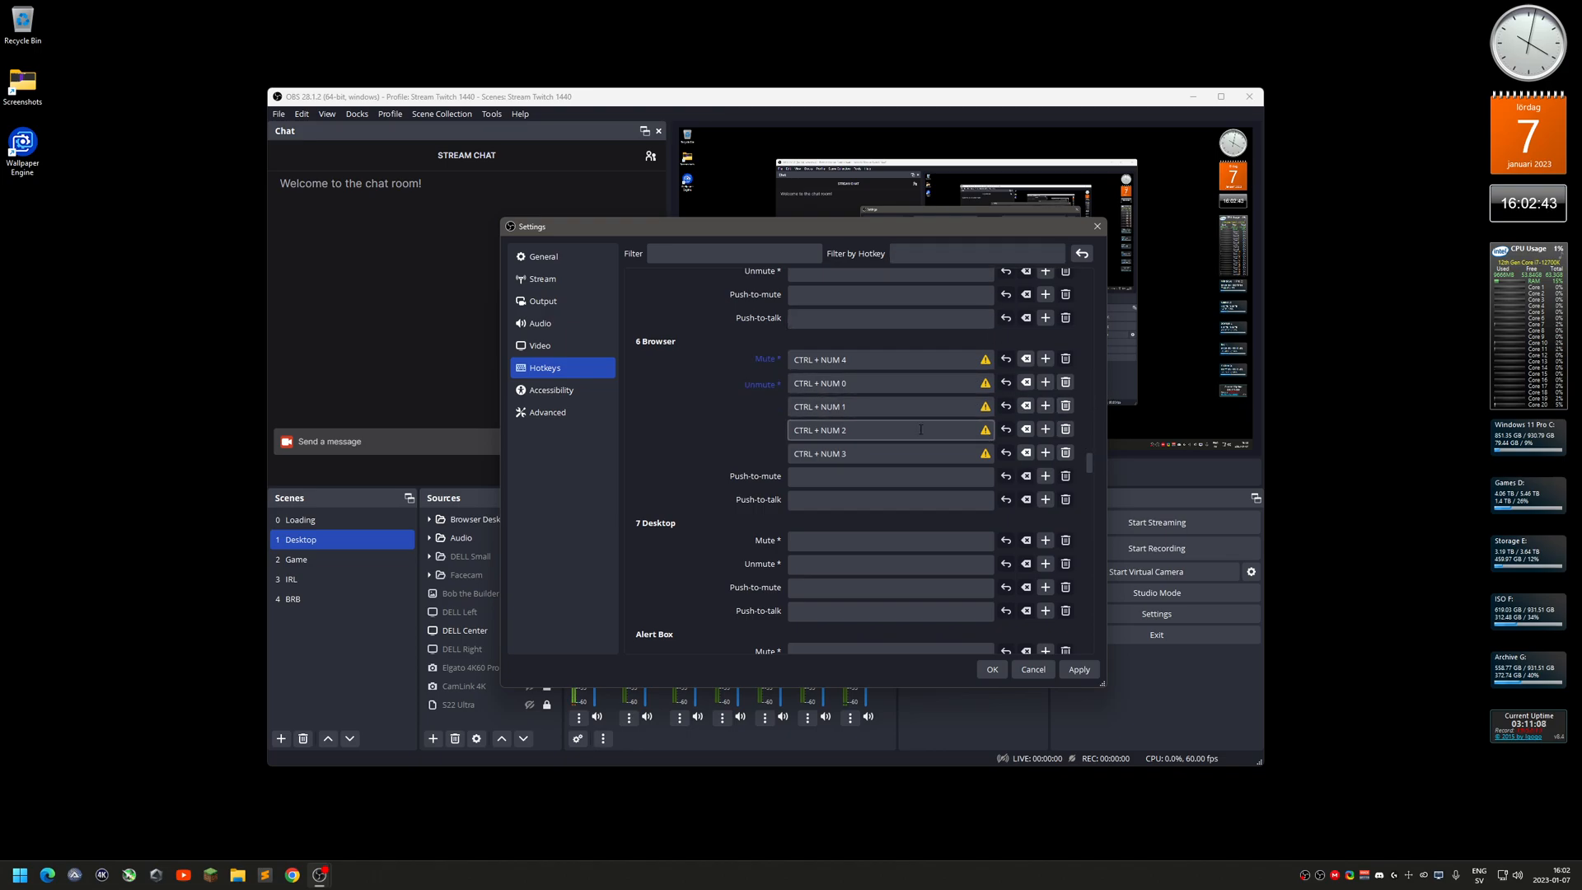
{"action": "left_click_drag", "start_coordinate": [1089, 464], "coordinate": [1091, 617]}
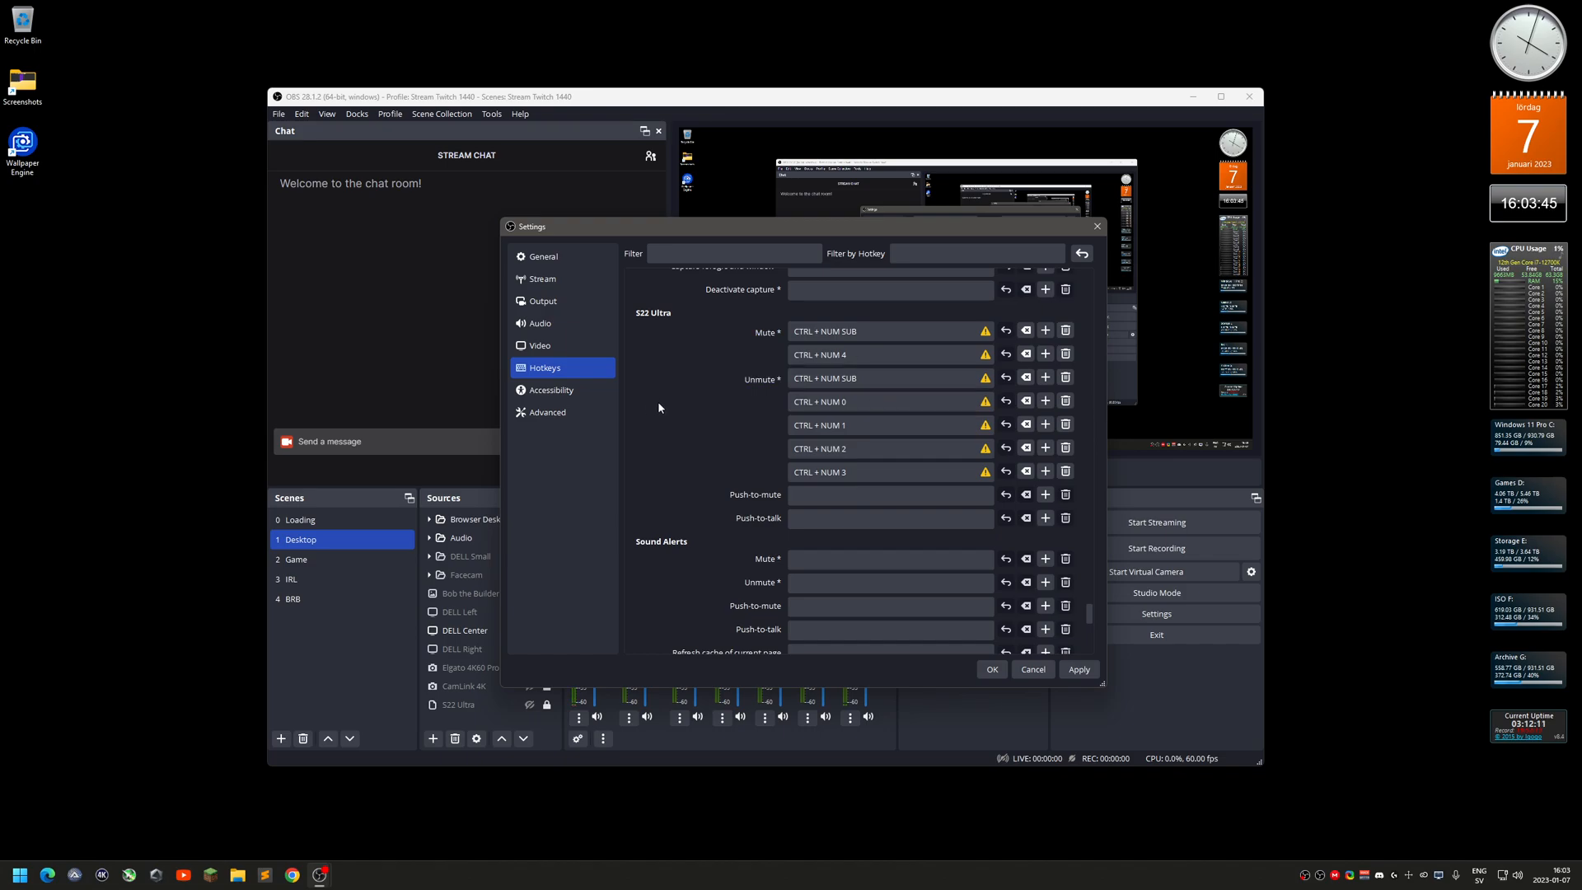
Review the advanced general, video and recording settings, and leave the settings without saving
{"action": "left_click", "coordinate": [577, 414]}
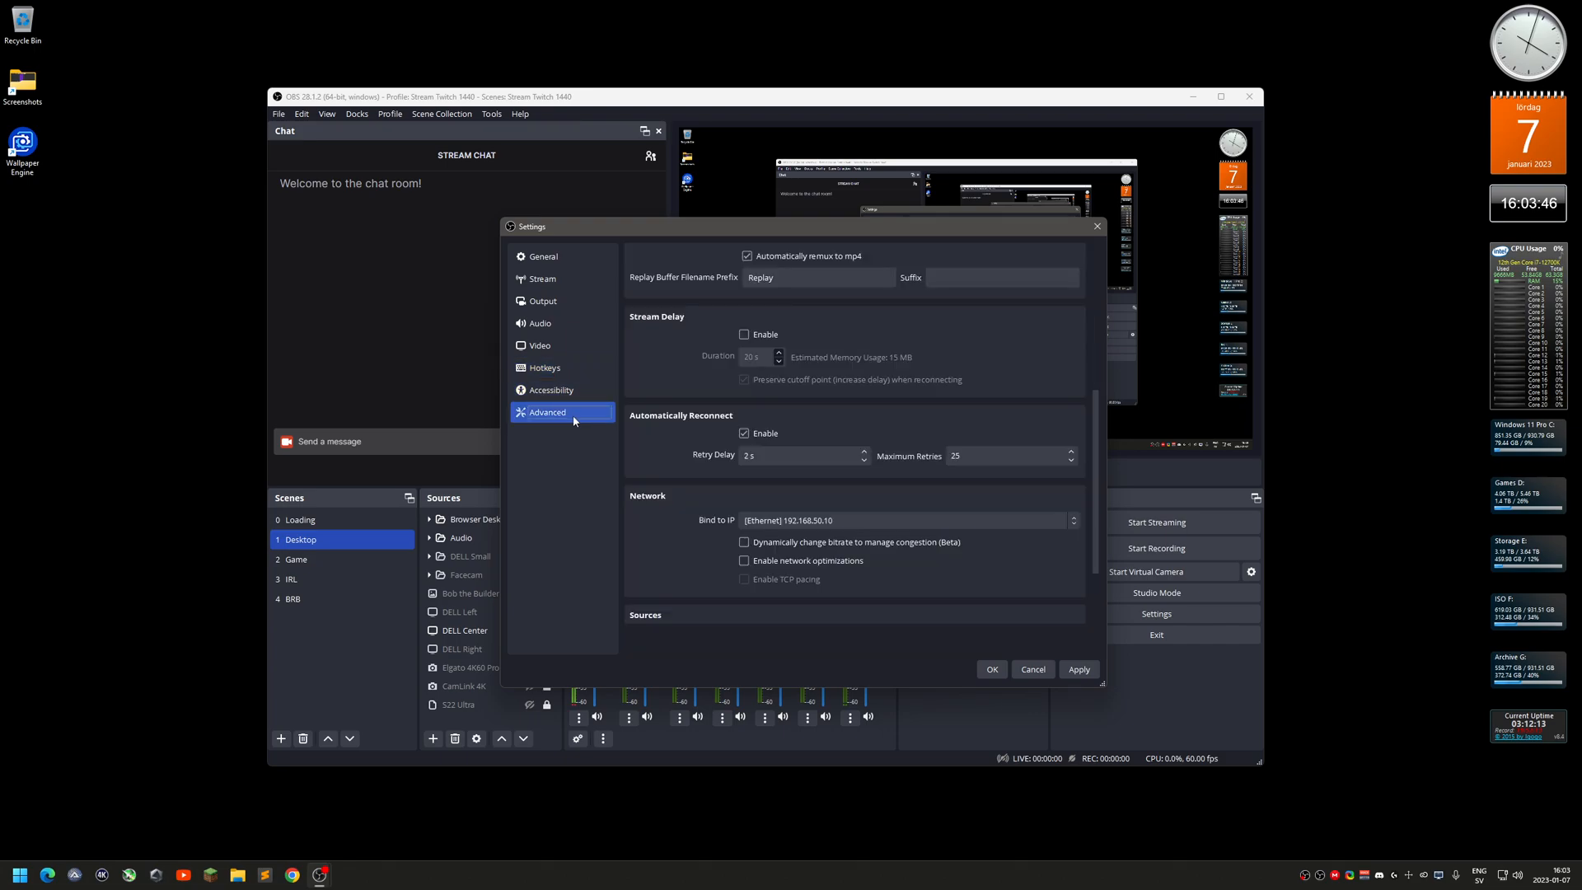
{"action": "scroll", "coordinate": [692, 500], "scroll_direction": "up", "scroll_amount": 6}
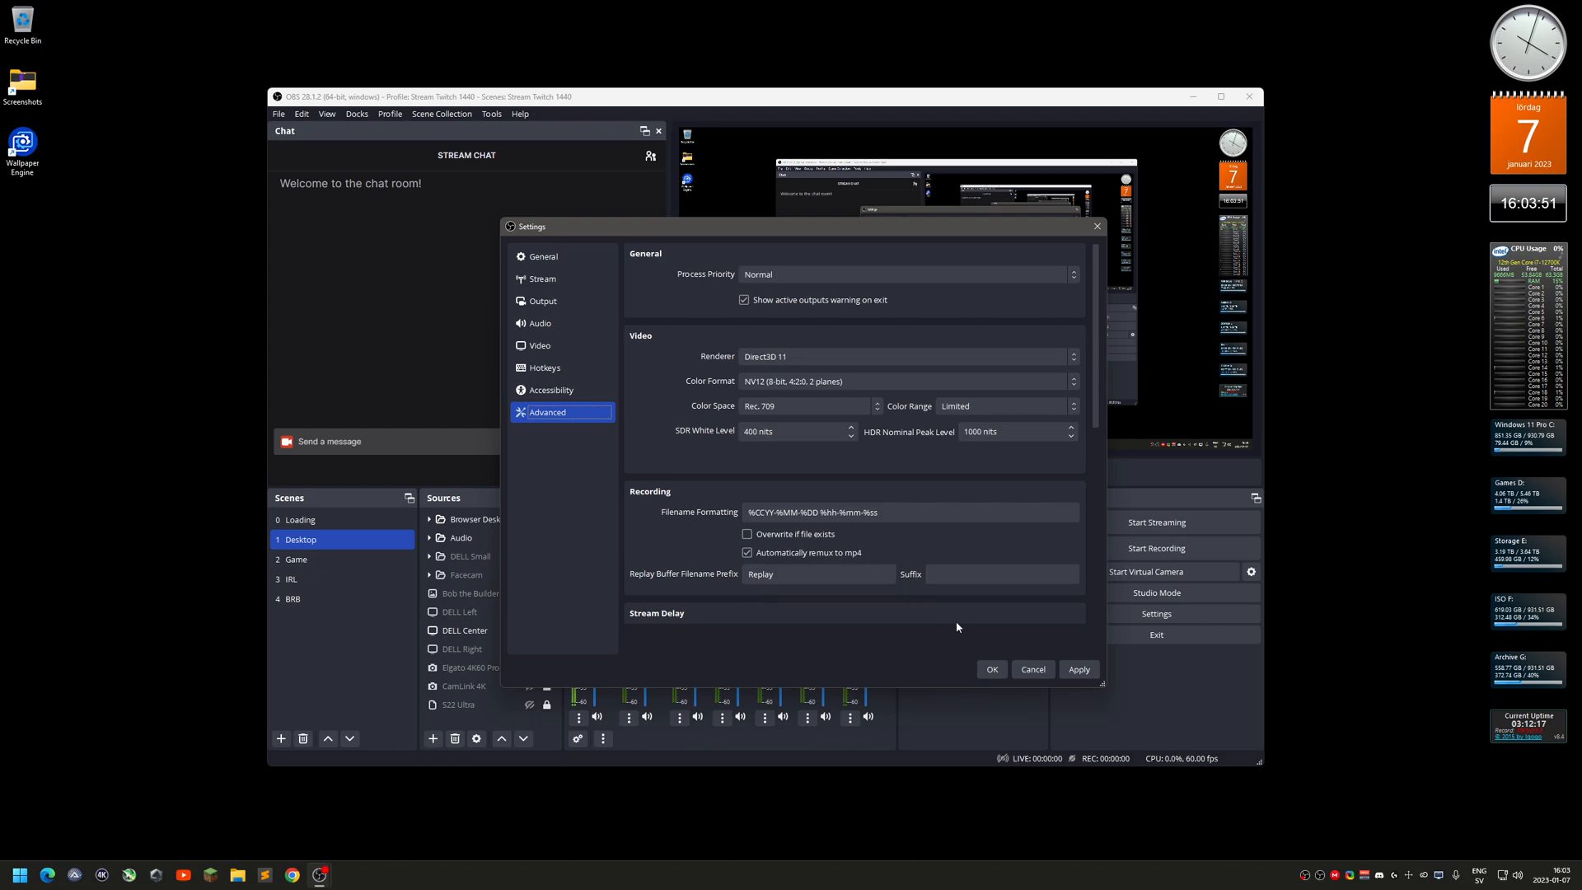
{"action": "left_click", "coordinate": [1032, 669]}
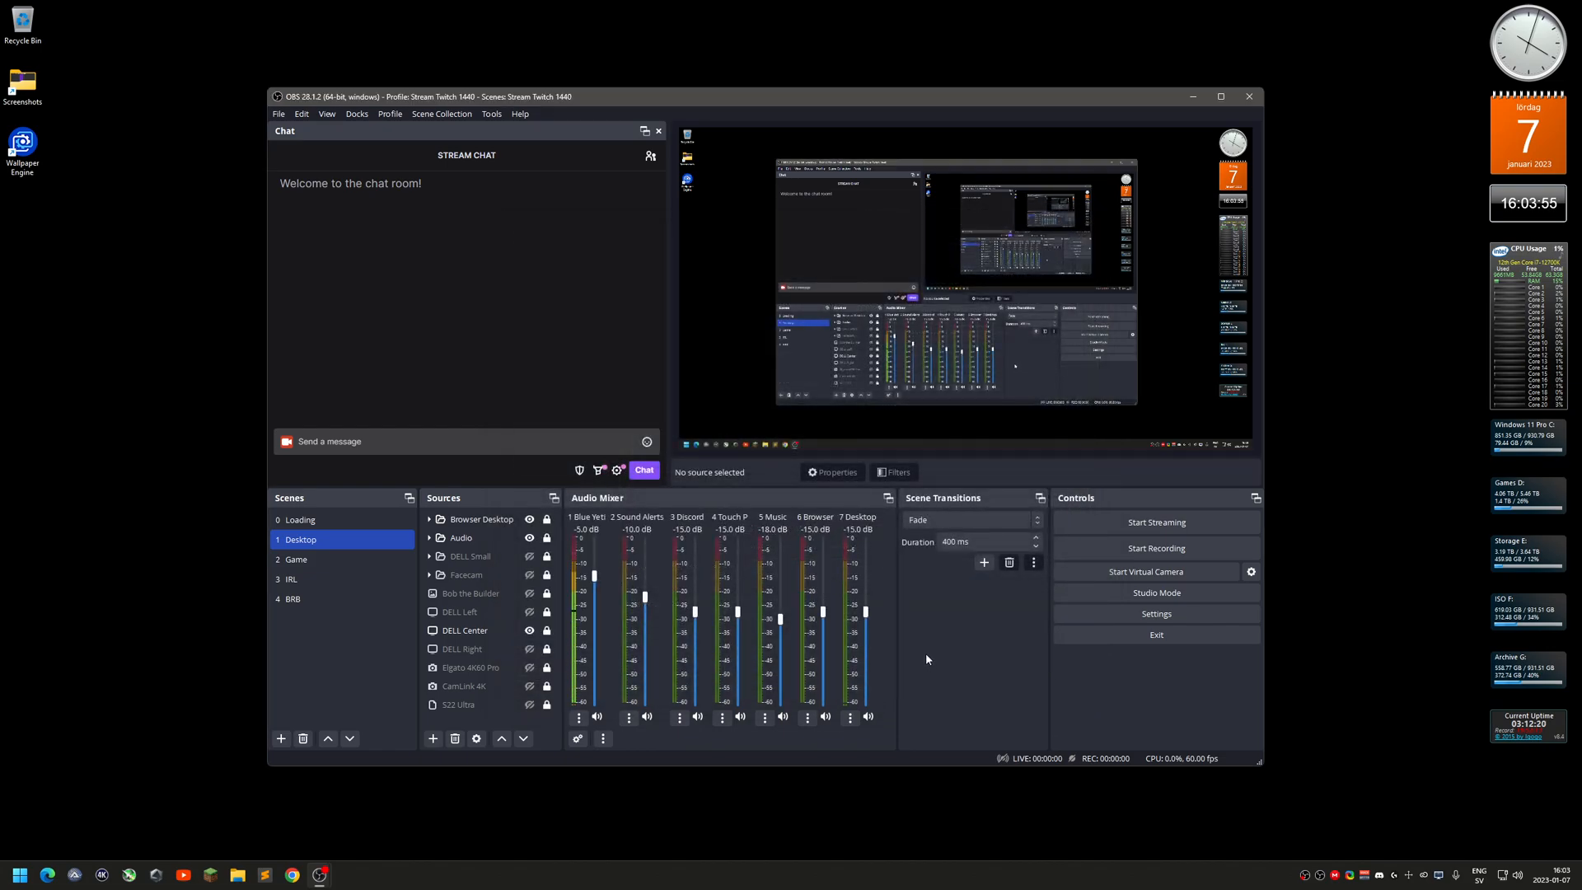
Check the Twitch VOD Track option and its audio track in the streaming output settings, and leave without saving
{"action": "left_click", "coordinate": [1132, 614]}
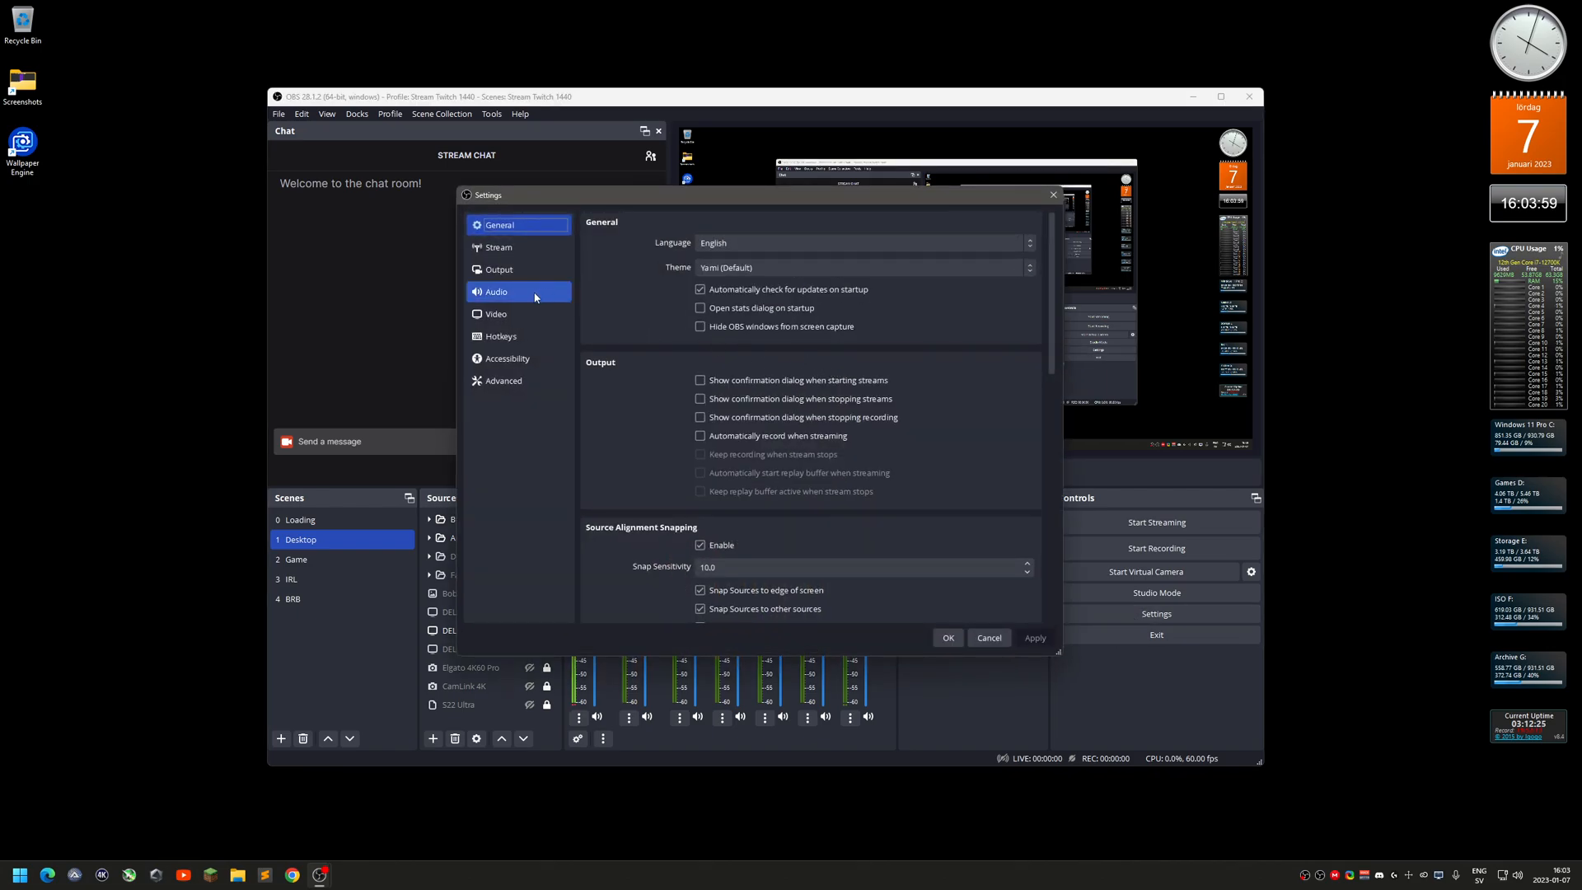
{"action": "left_click", "coordinate": [533, 293]}
{"action": "left_click", "coordinate": [521, 271]}
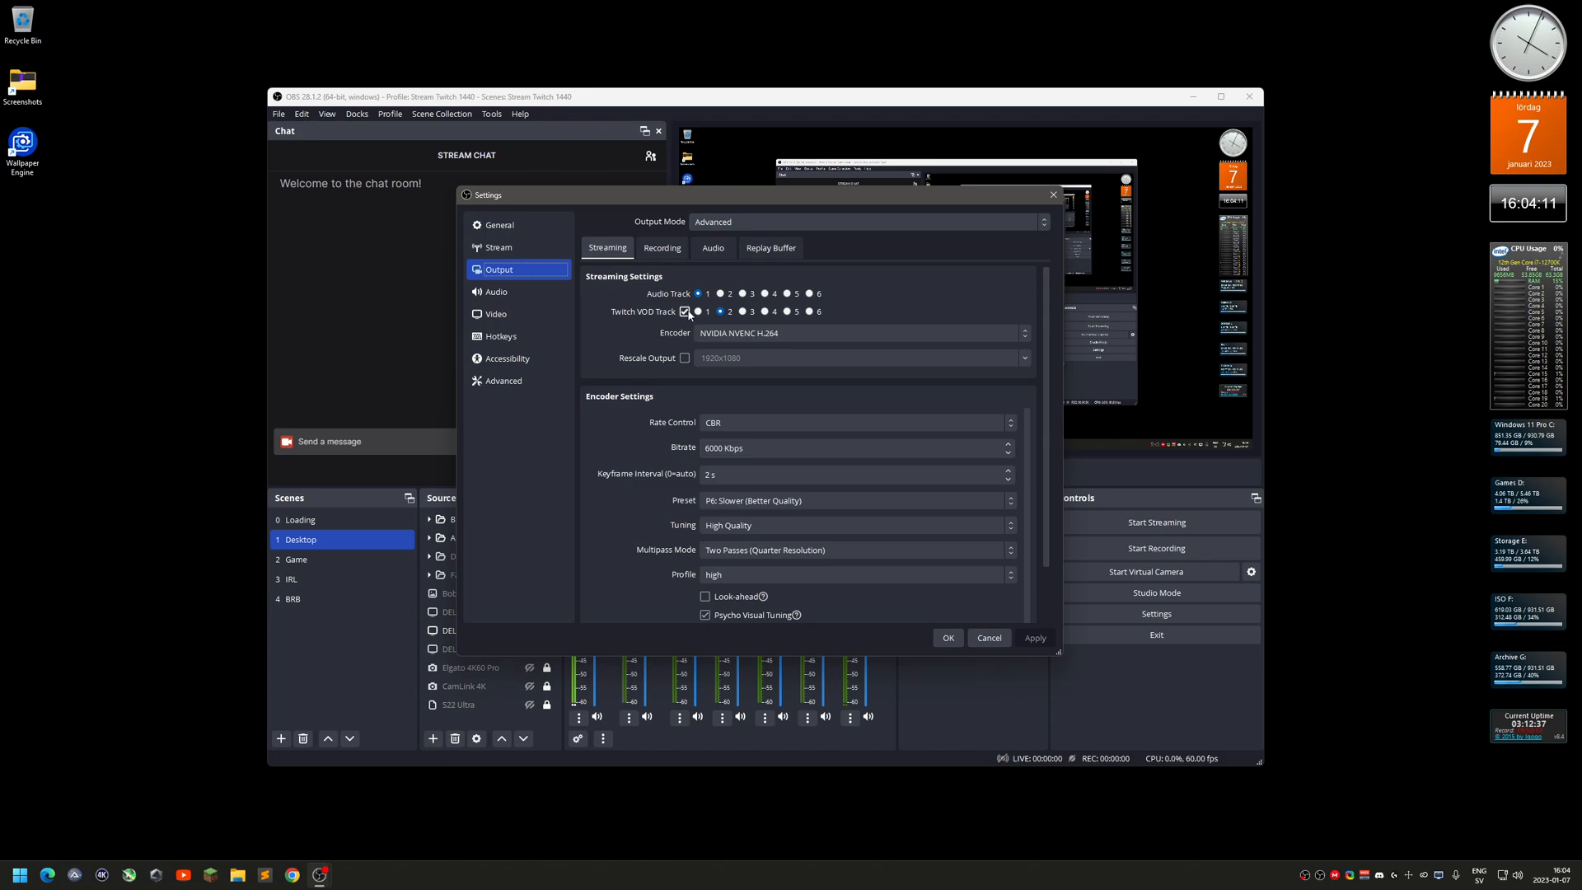
{"action": "left_click", "coordinate": [721, 312]}
{"action": "left_click", "coordinate": [990, 639]}
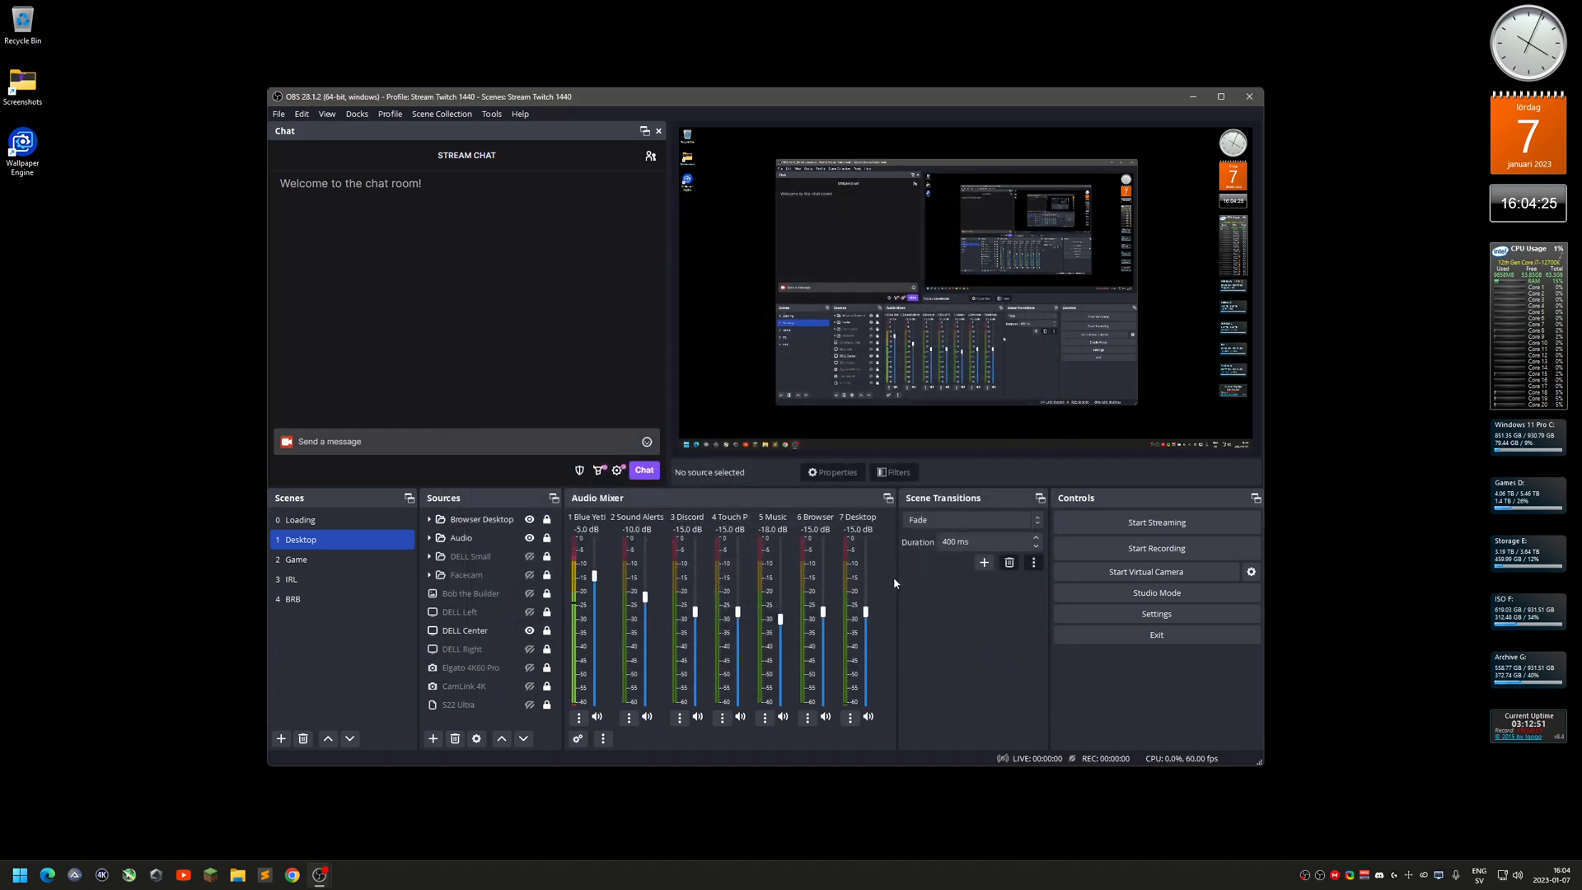
Set the volume of the 7 Desktop source to -14.5 dB in the audio mixer
{"action": "right_click", "coordinate": [886, 580]}
{"action": "left_click", "coordinate": [871, 558]}
{"action": "left_click", "coordinate": [867, 557]}
{"action": "left_click_drag", "start_coordinate": [867, 557], "coordinate": [872, 610]}
Open the advanced audio properties and enlarge the window to examine the track assignments of all active sources
{"action": "right_click", "coordinate": [877, 588]}
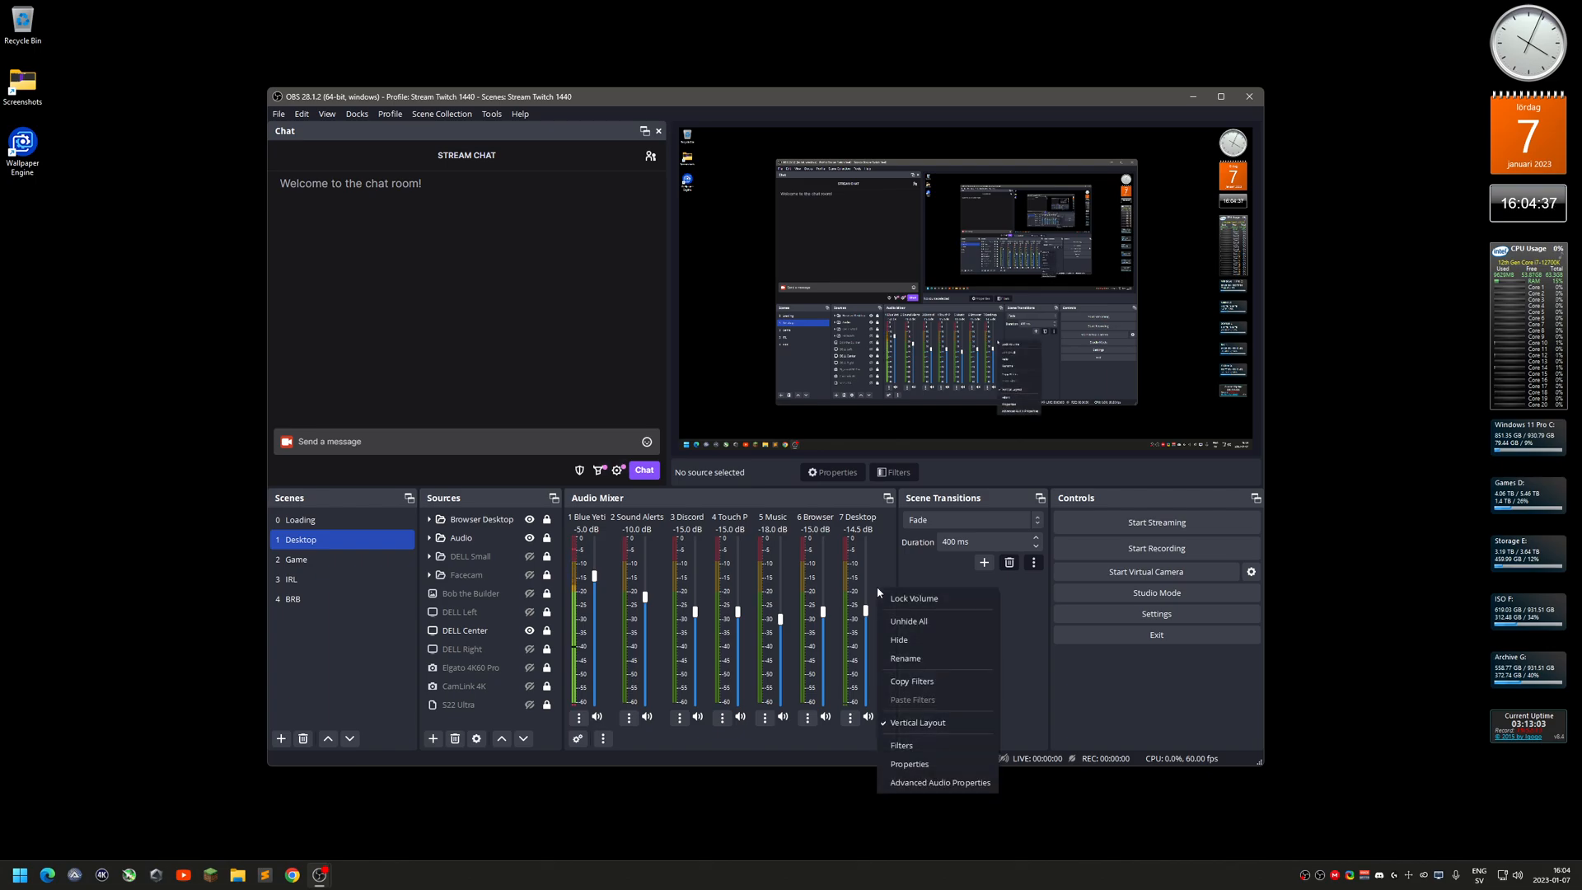
{"action": "left_click", "coordinate": [988, 789]}
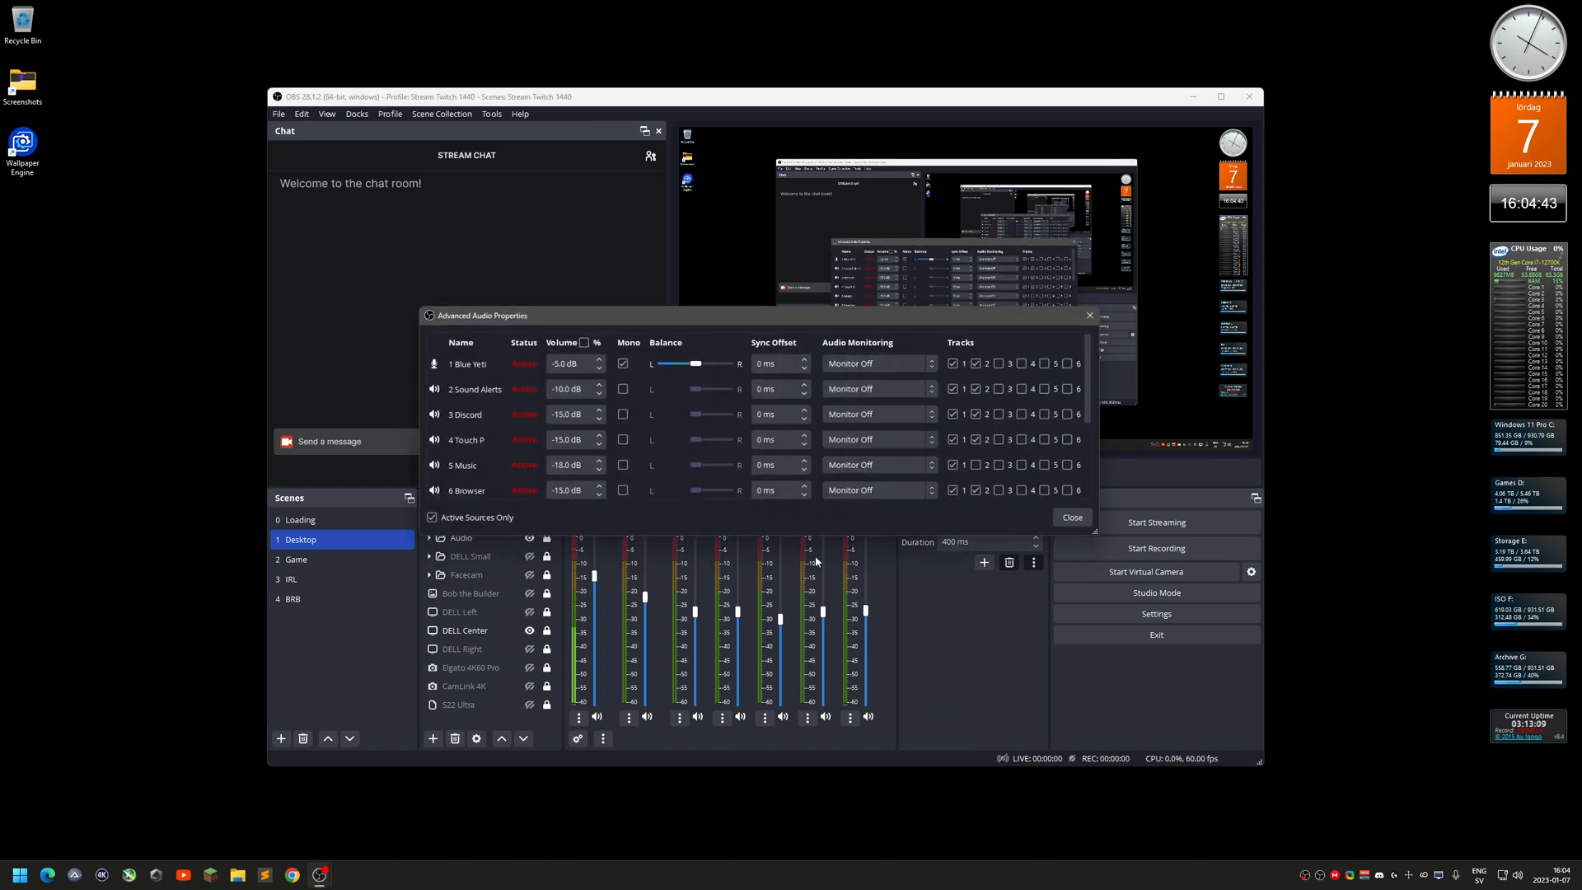
{"action": "left_click_drag", "start_coordinate": [427, 305], "coordinate": [320, 126]}
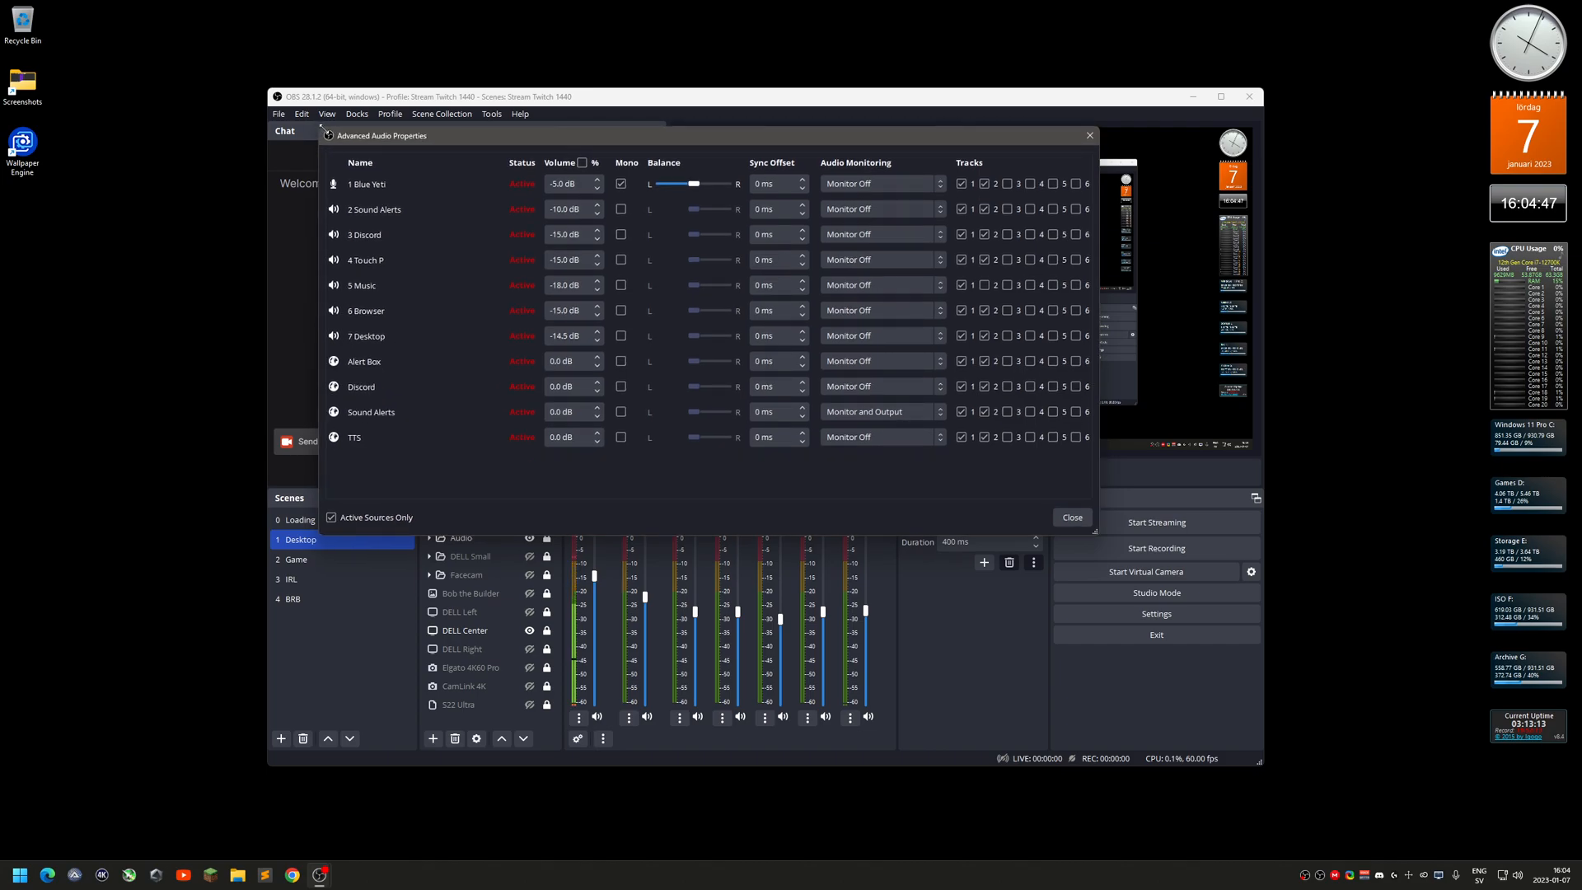
{"action": "mouse_move", "coordinate": [1101, 373]}
{"action": "left_mouse_down"}
{"action": "mouse_move", "coordinate": [1119, 373]}
{"action": "mouse_move", "coordinate": [1076, 375]}
{"action": "mouse_move", "coordinate": [1102, 375]}
{"action": "left_mouse_up"}
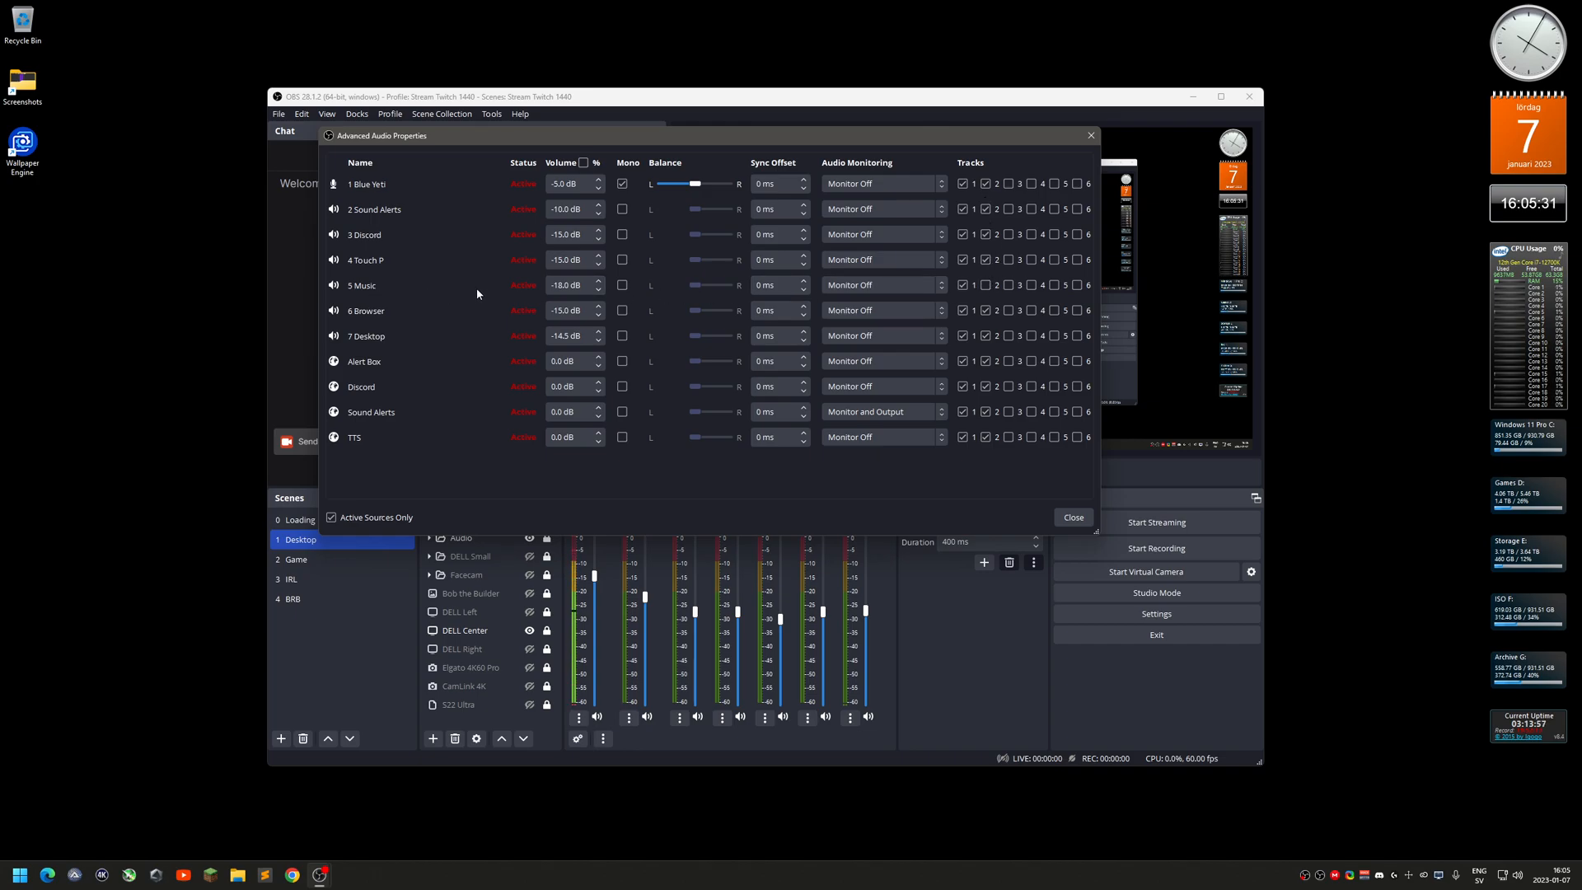
Try switching track 2 for the 5 Music source, restore its original state, and close the advanced audio properties
{"action": "left_click", "coordinate": [986, 285]}
{"action": "left_click", "coordinate": [985, 285]}
{"action": "left_click", "coordinate": [986, 286]}
{"action": "left_click", "coordinate": [1066, 518]}
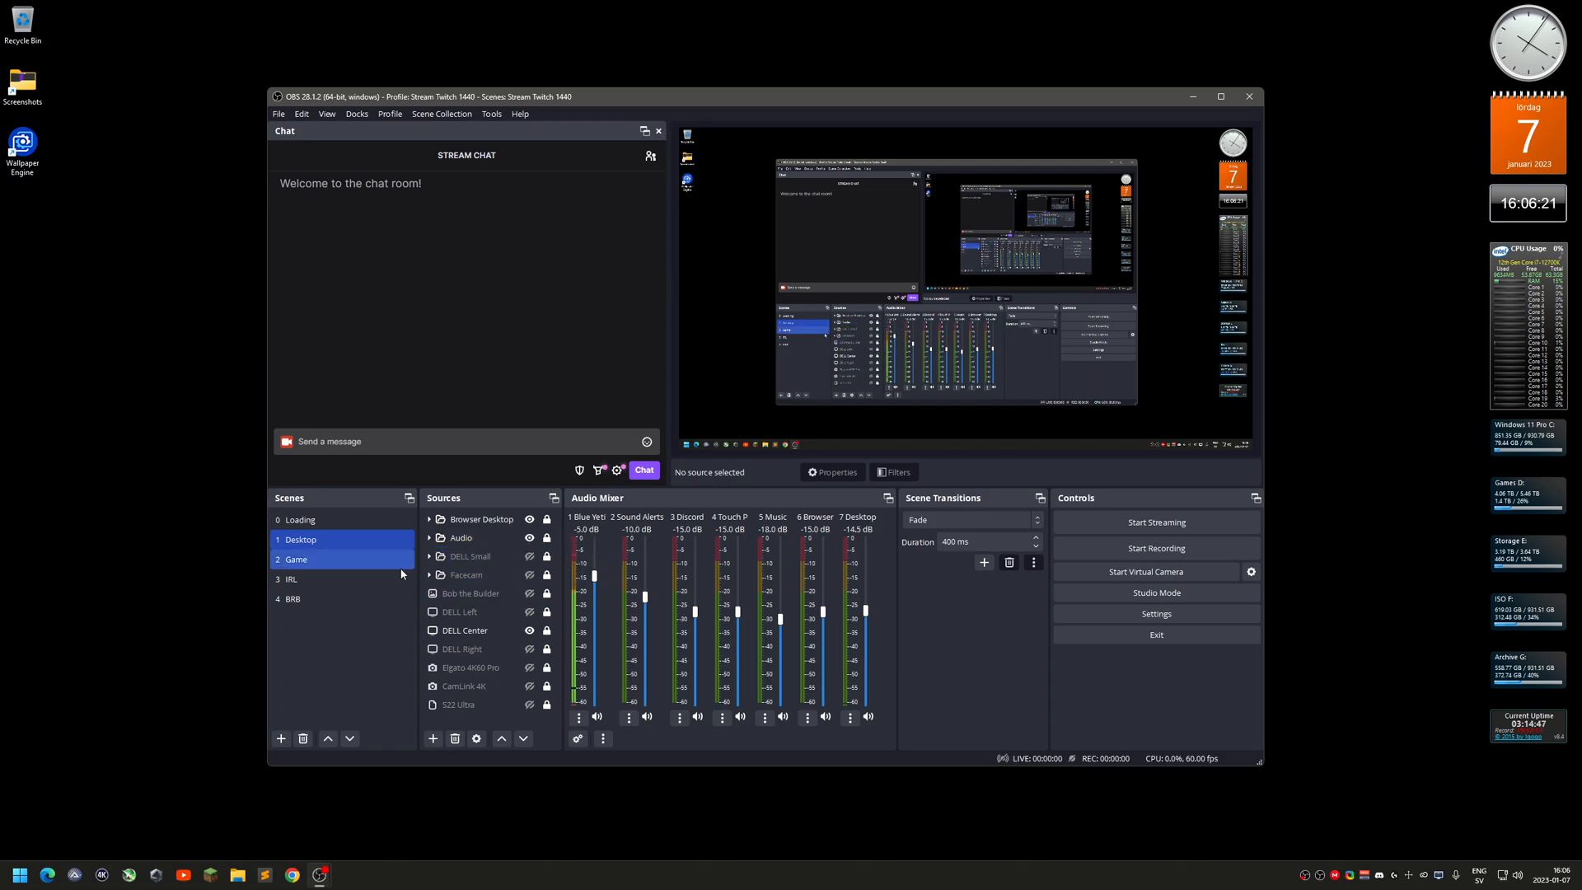
{"action": "left_click", "coordinate": [463, 541]}
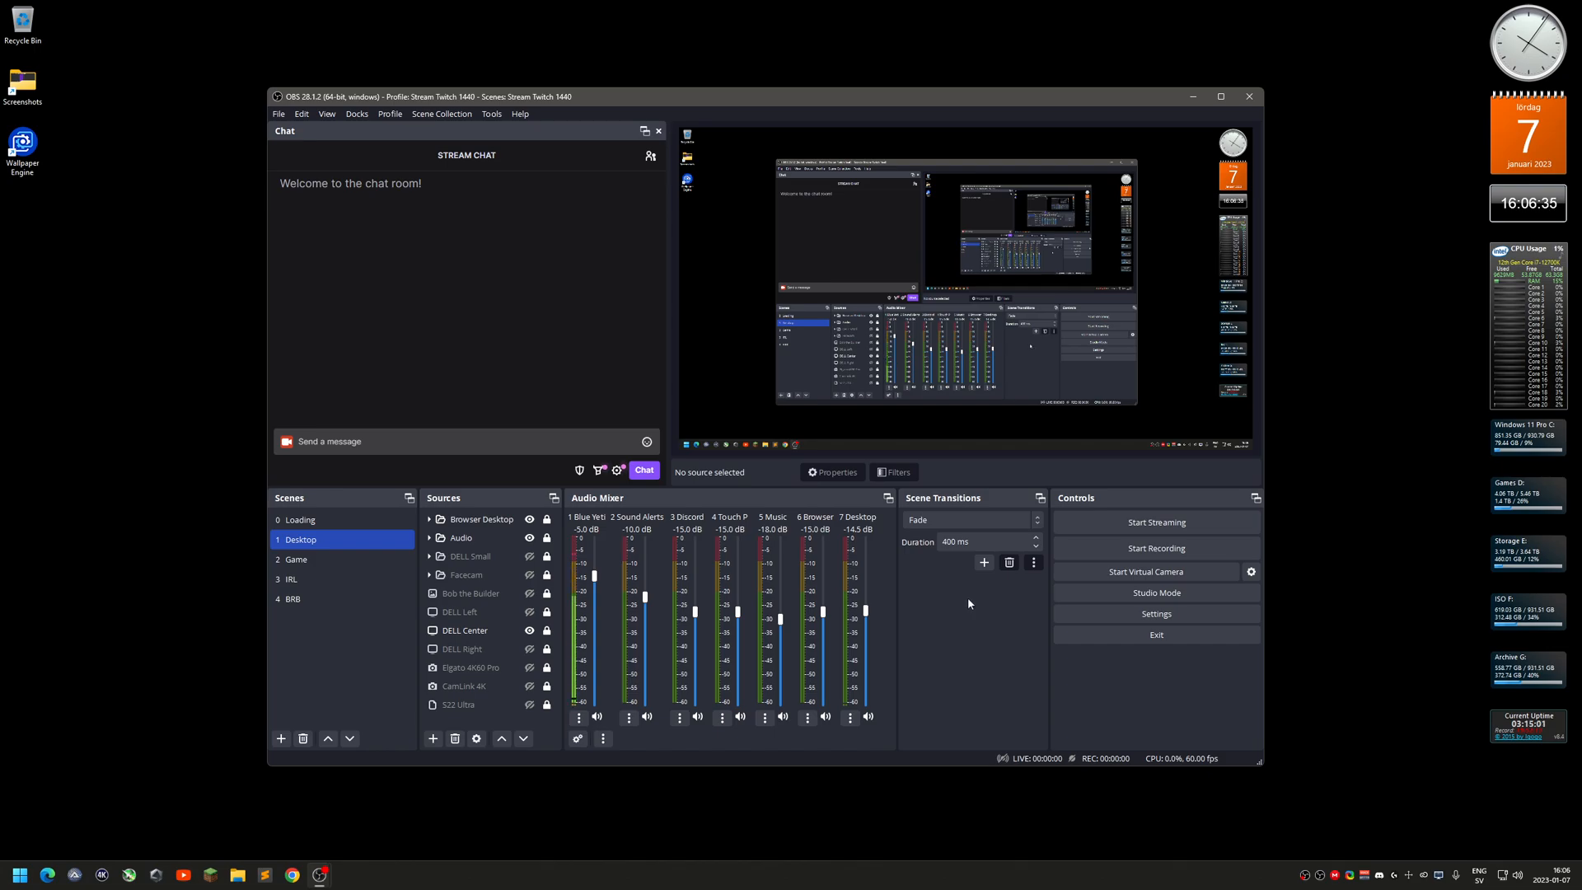
{"action": "left_click", "coordinate": [1088, 615]}
{"action": "left_click", "coordinate": [988, 637]}
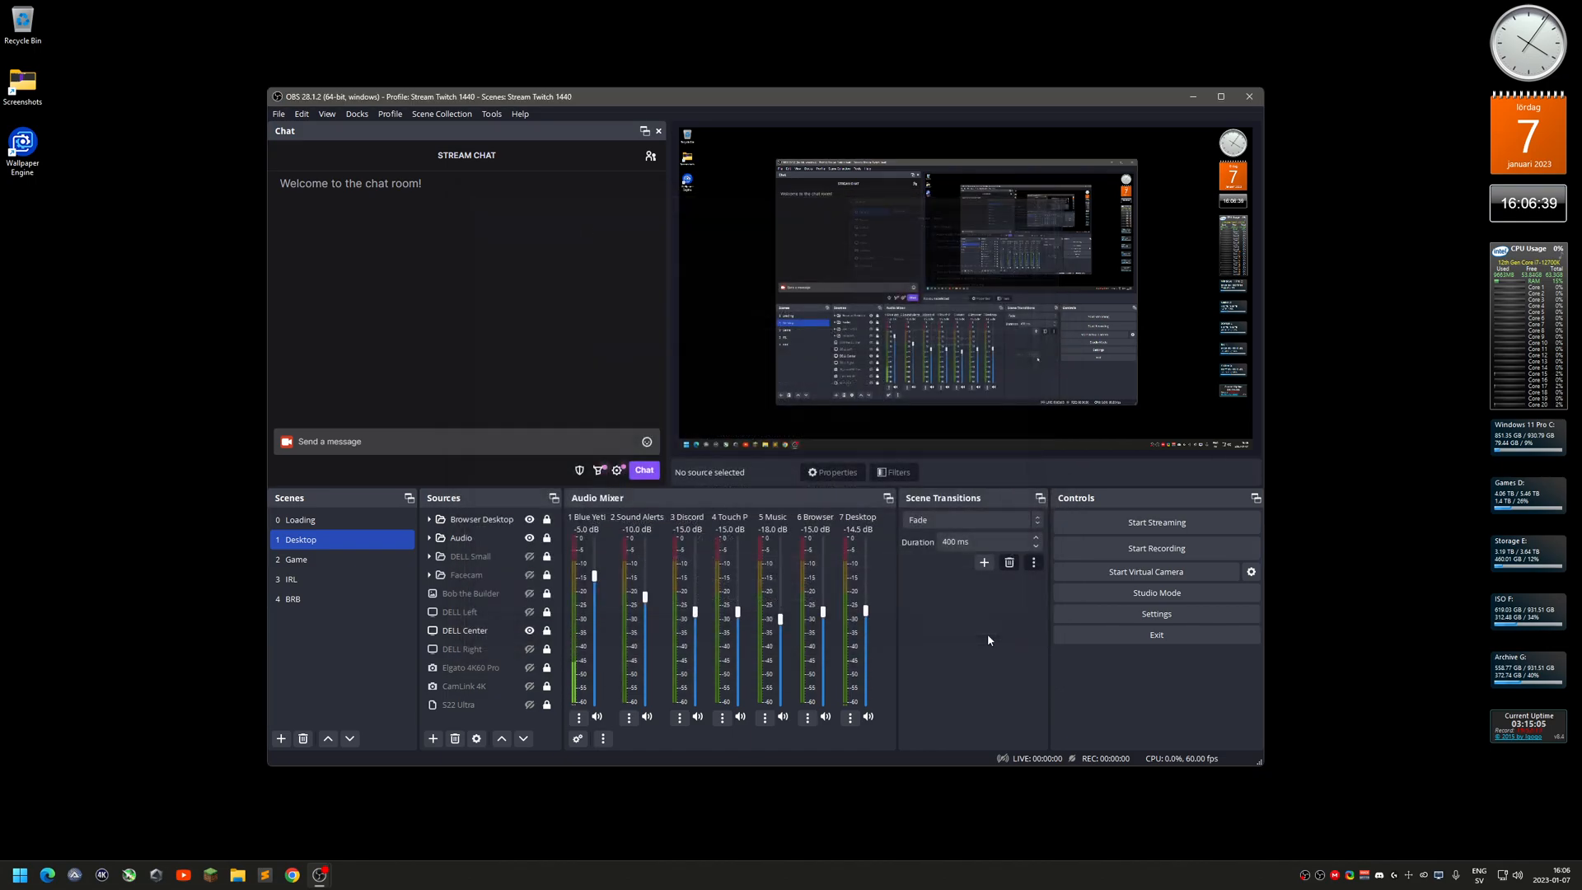
{"action": "left_click", "coordinate": [402, 587]}
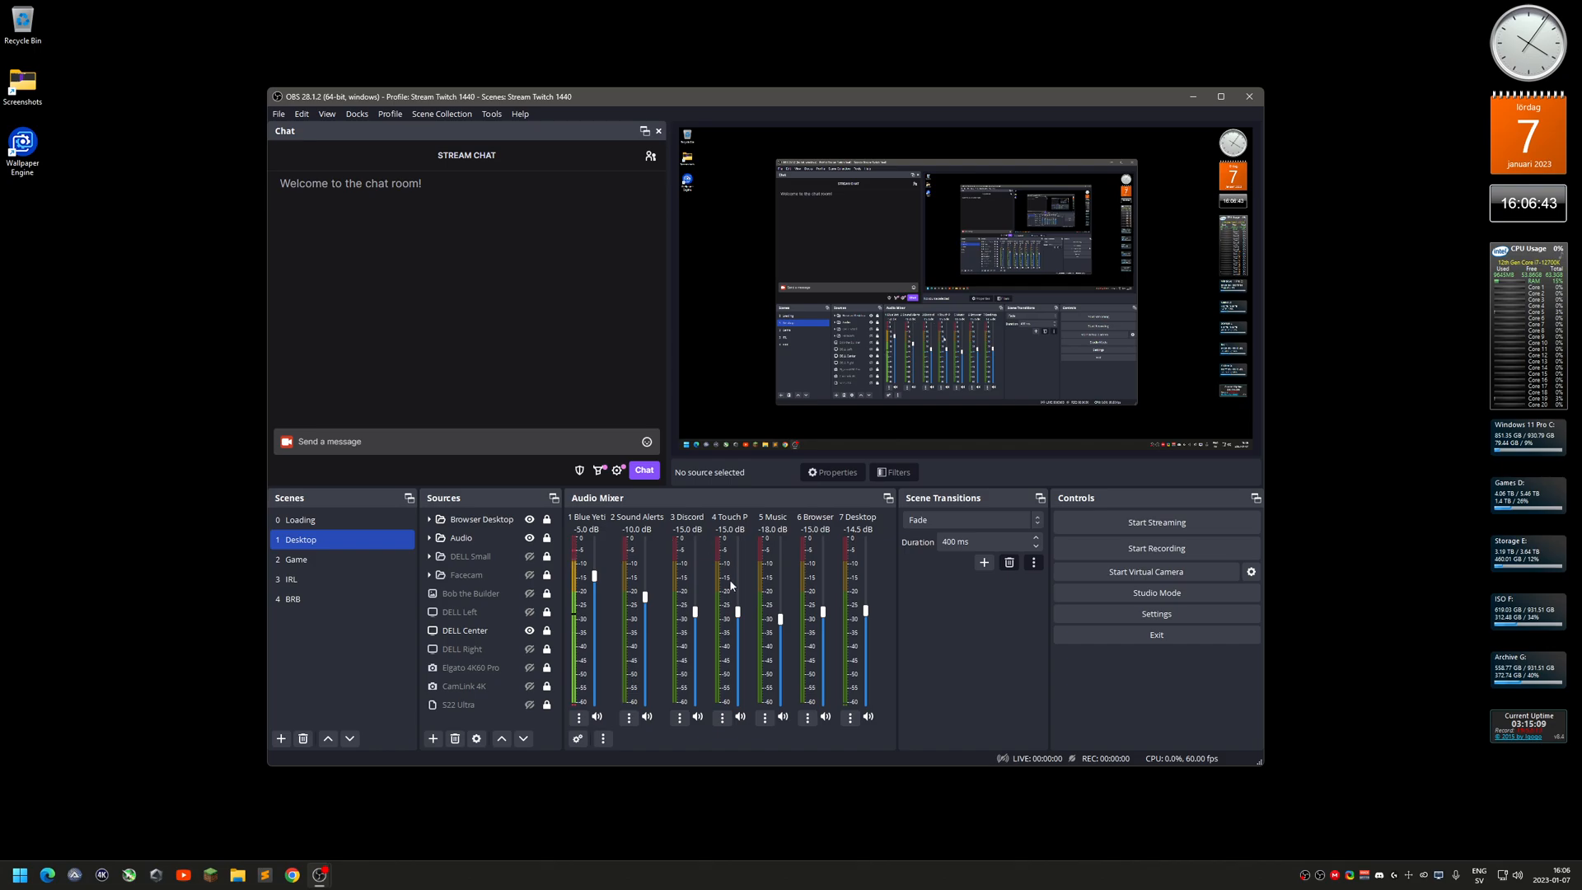
Examine the Gain and Compressor filter settings of the 1 Blue Yeti microphone, and close the filters
{"action": "left_click", "coordinate": [579, 717]}
{"action": "left_click", "coordinate": [610, 673]}
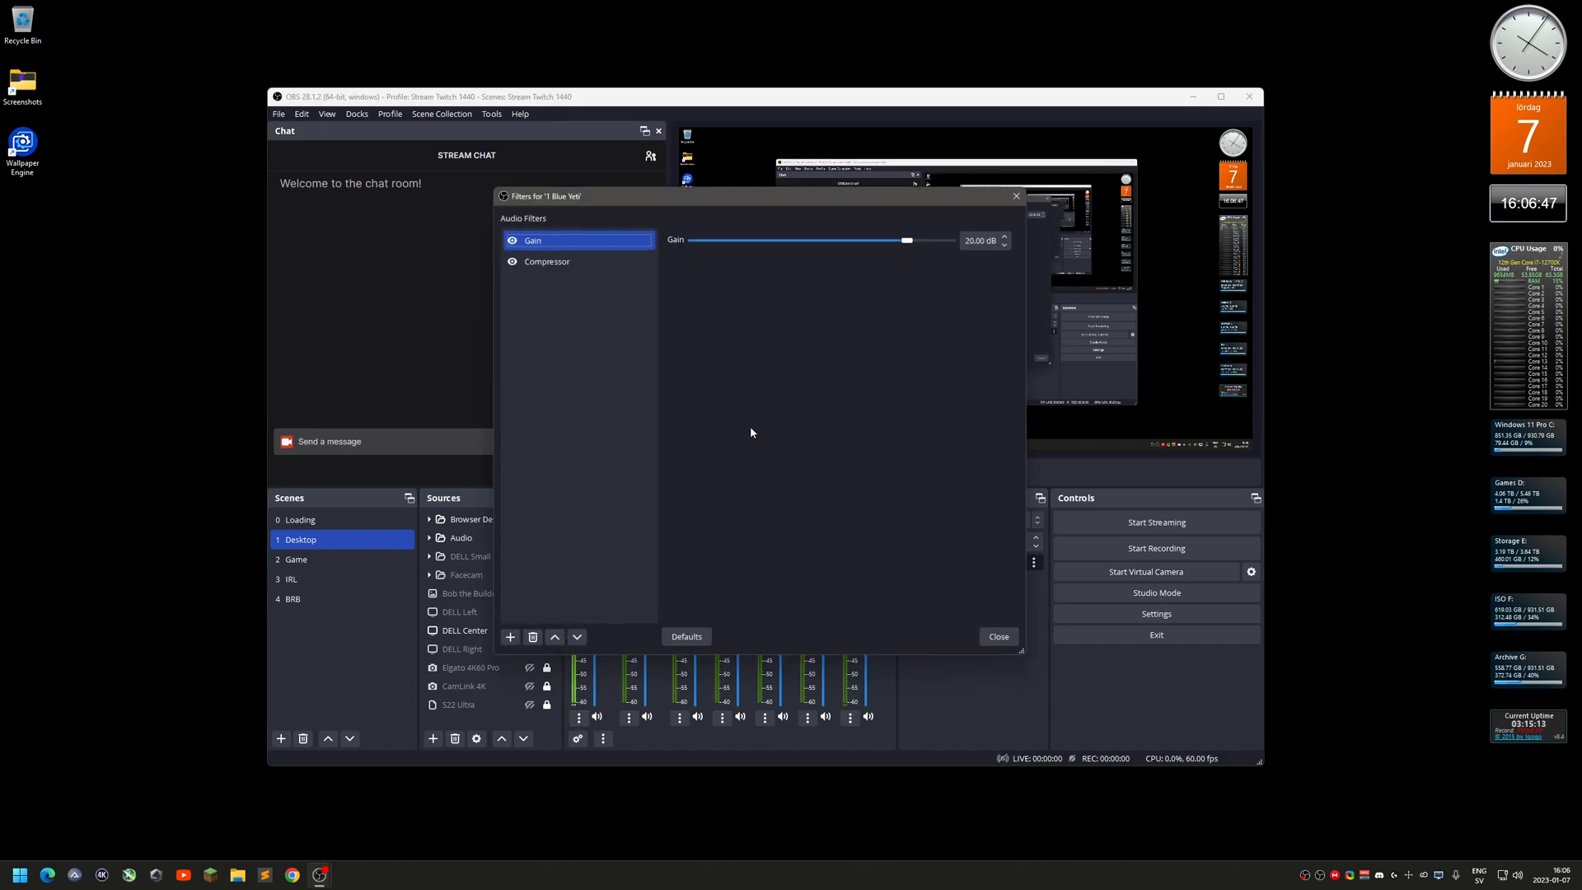
{"action": "left_click", "coordinate": [553, 261]}
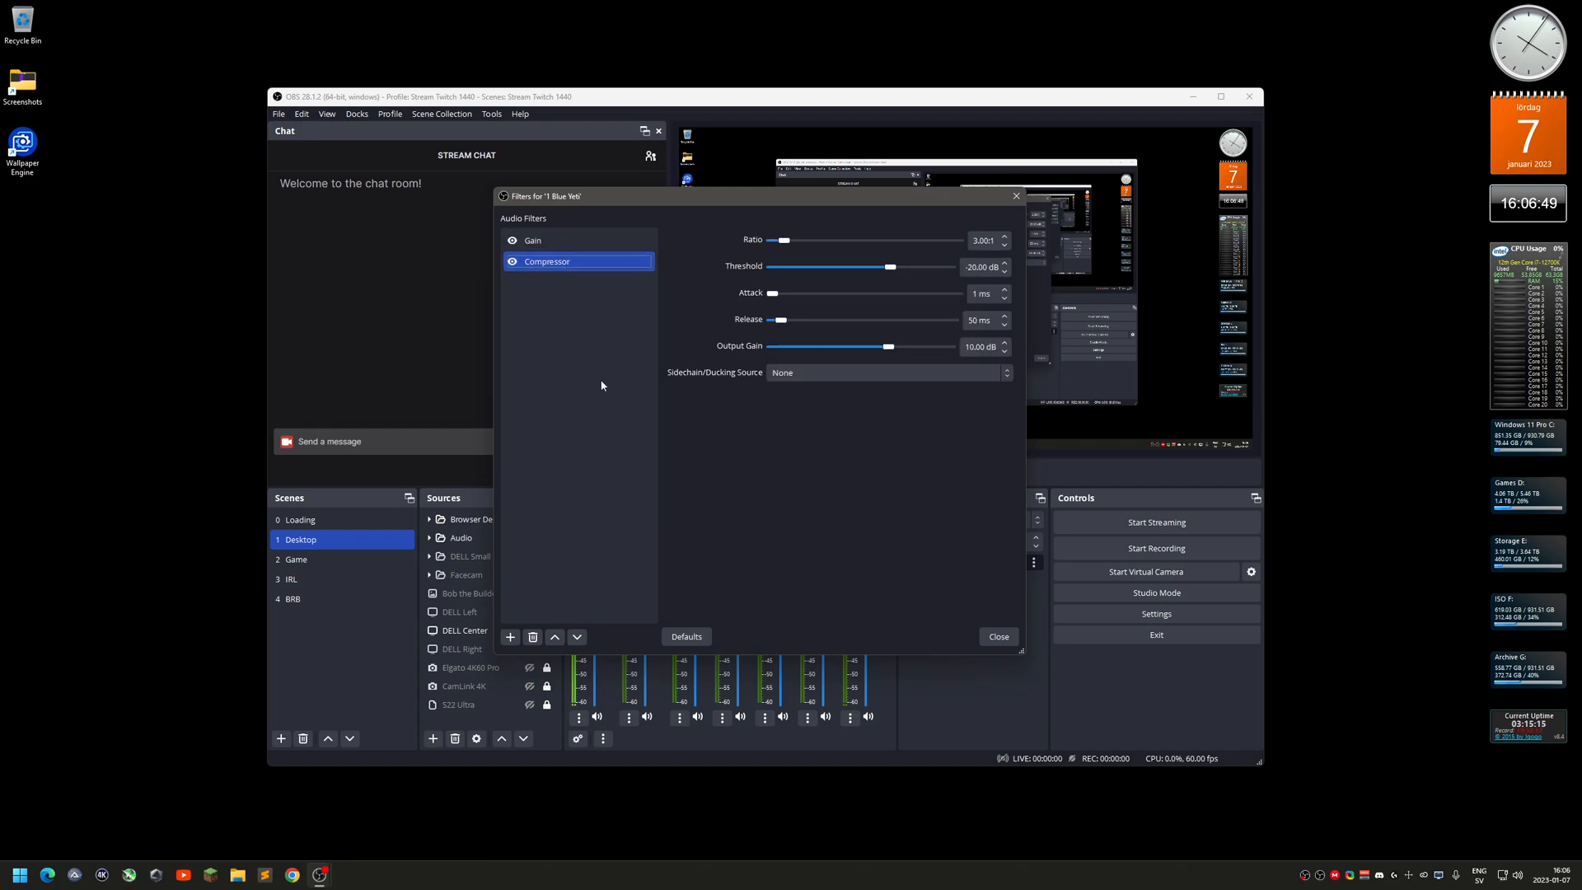
{"action": "left_click", "coordinate": [998, 636]}
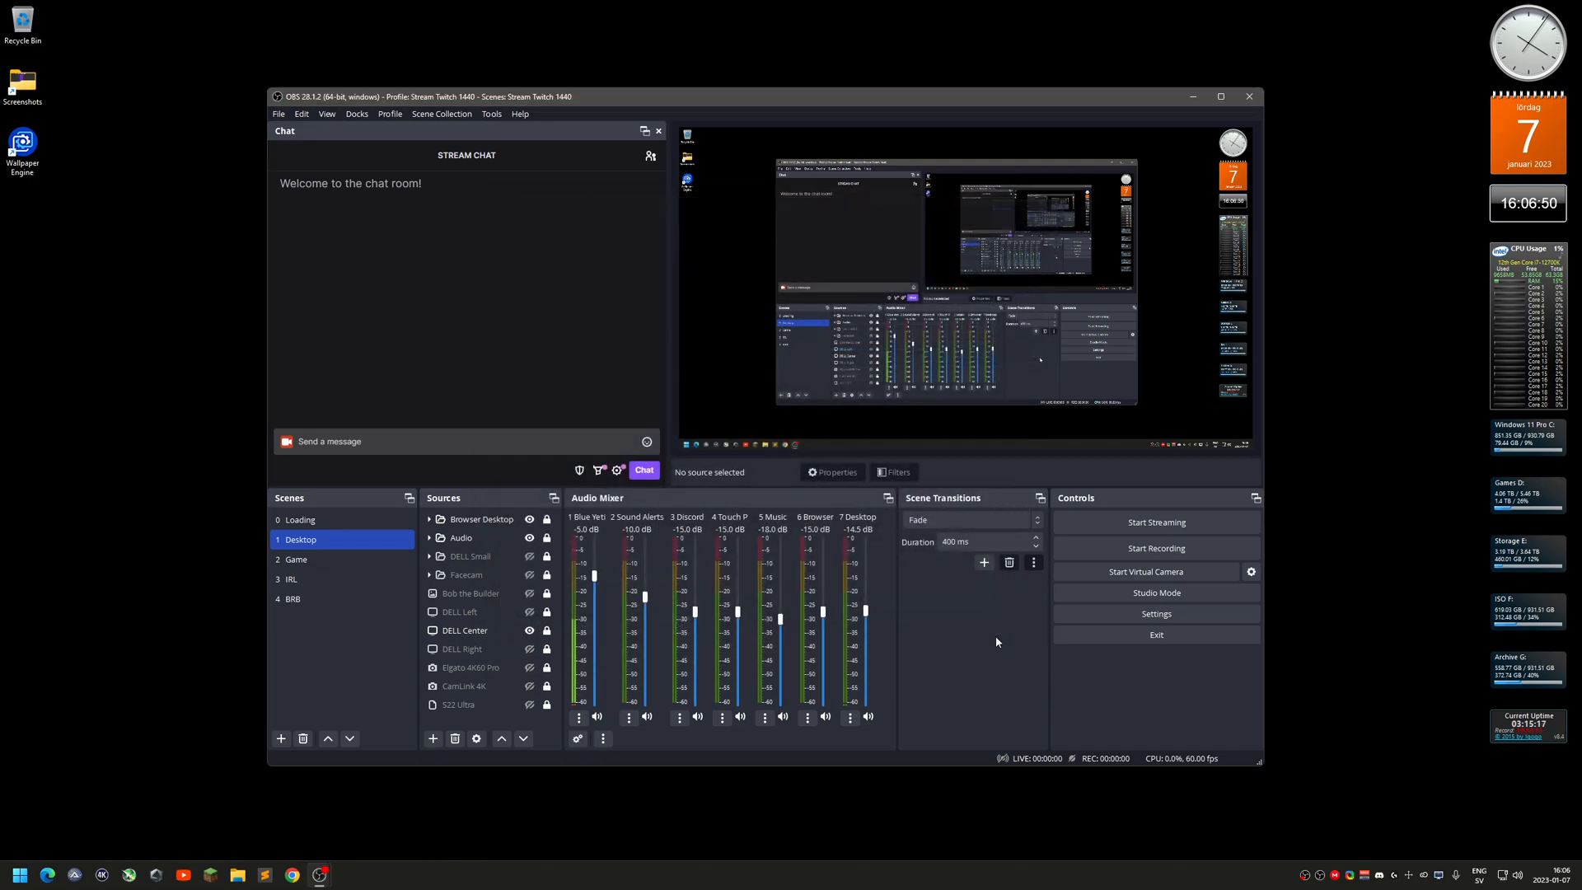
Set the 7 Desktop source's volume to -15.0 dB in the advanced audio properties, and close them
{"action": "right_click", "coordinate": [886, 612]}
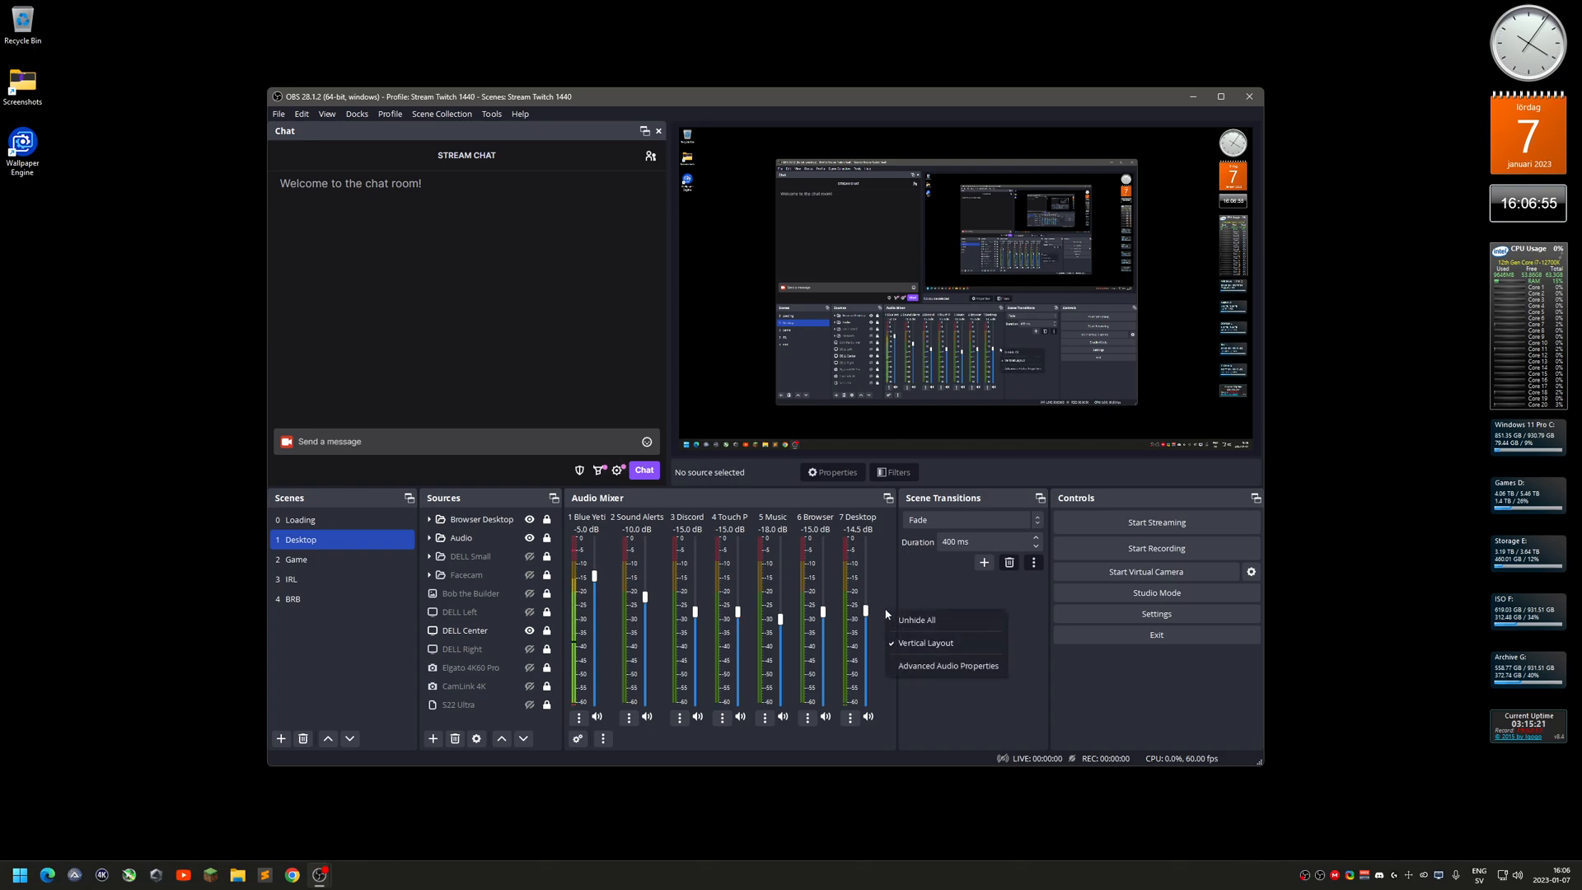
{"action": "left_click", "coordinate": [918, 664]}
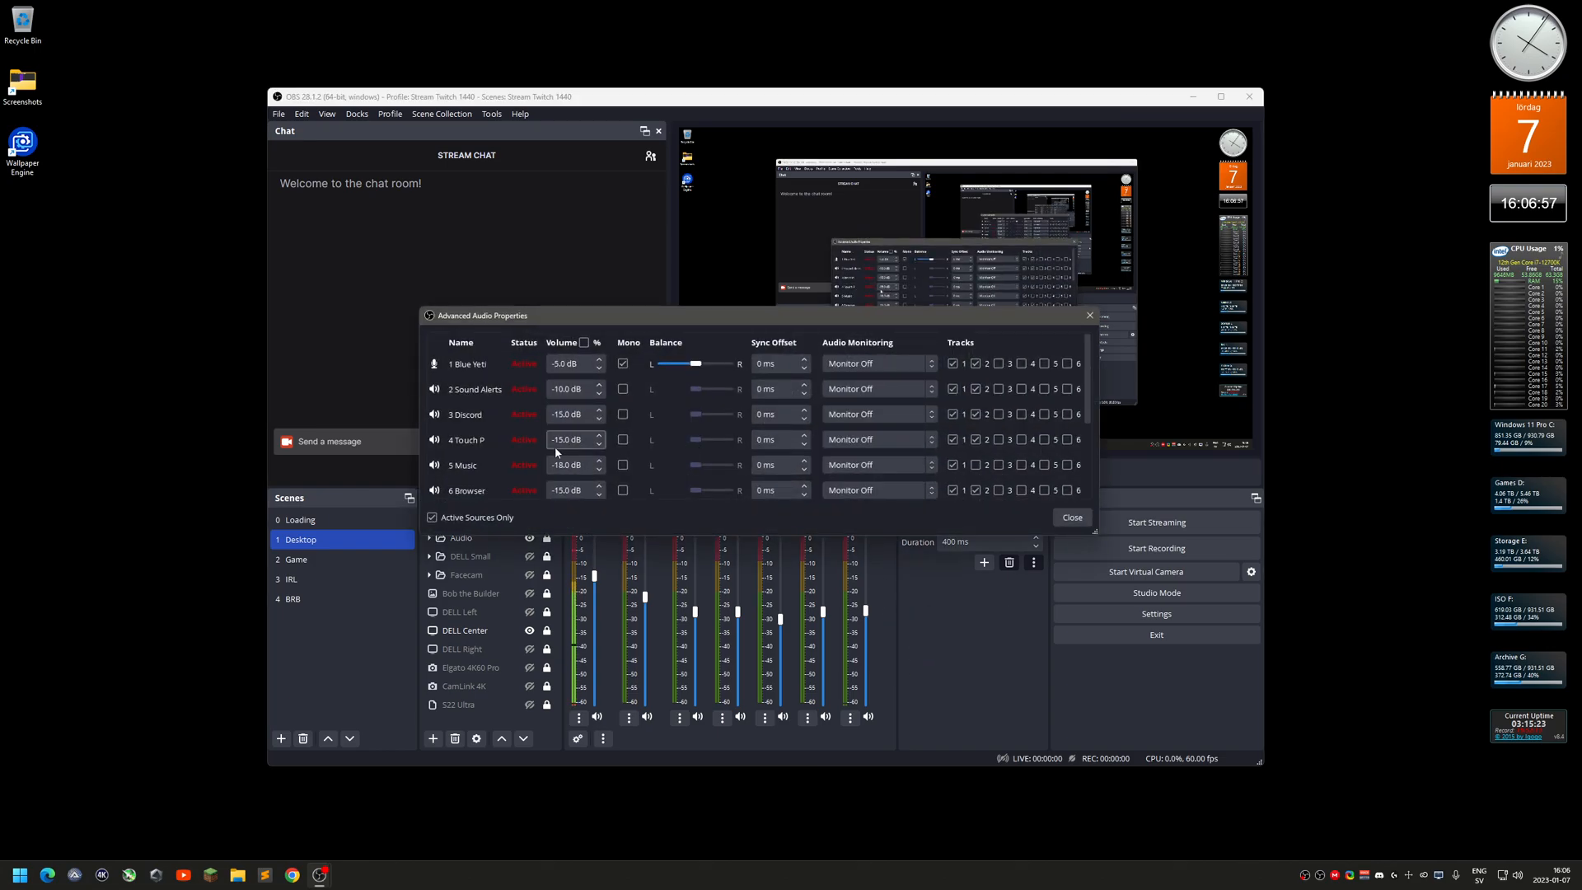
{"action": "scroll", "coordinate": [532, 453], "scroll_direction": "down", "scroll_amount": 3}
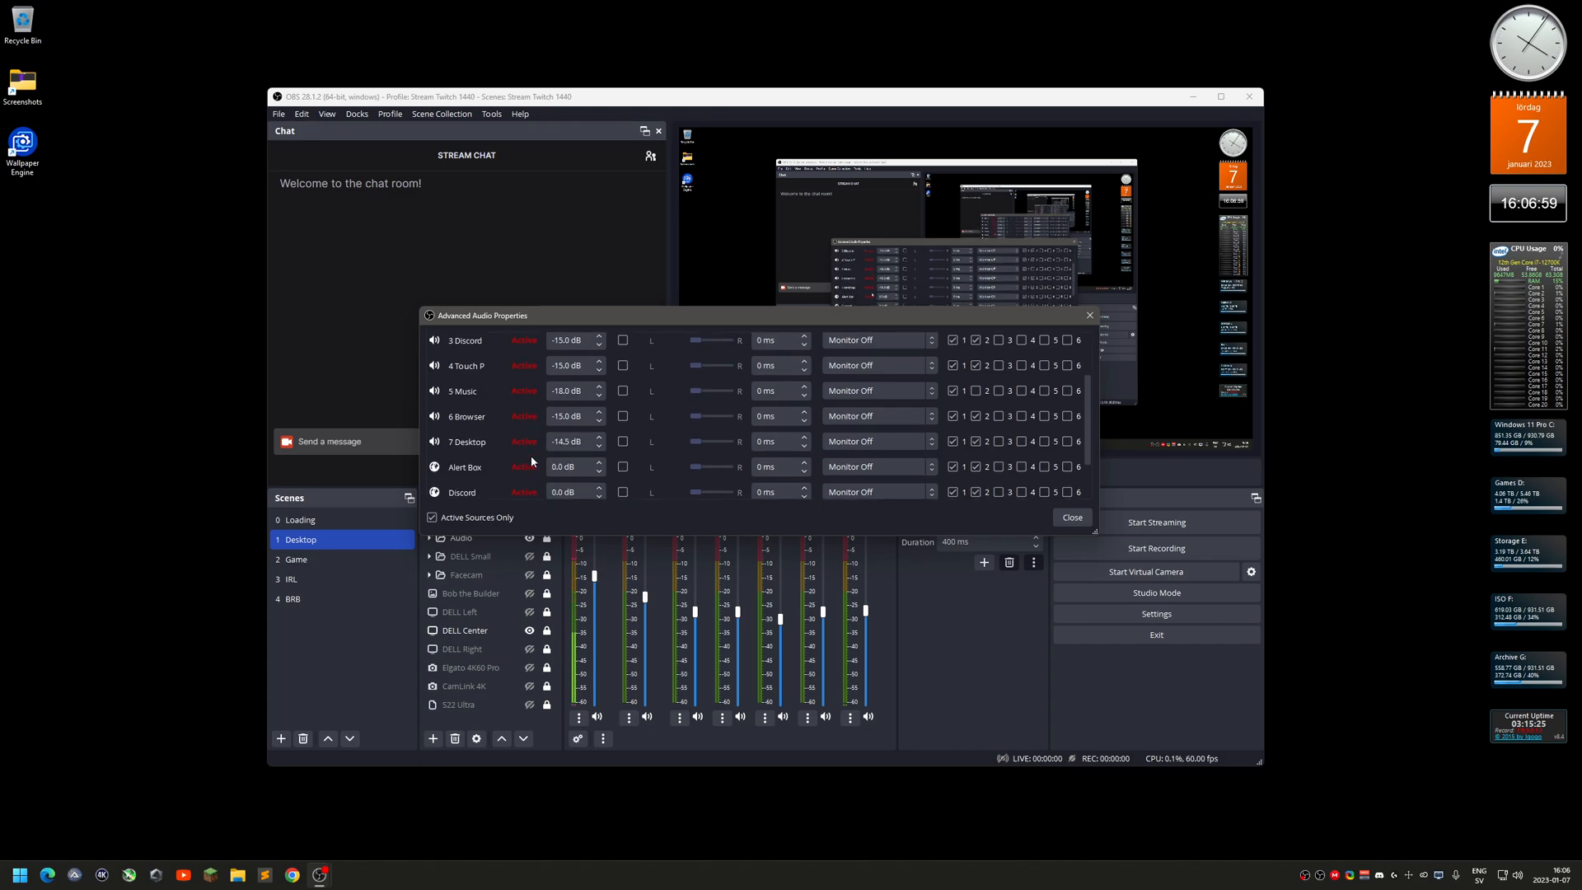
{"action": "left_click", "coordinate": [600, 446]}
{"action": "left_click", "coordinate": [1073, 518]}
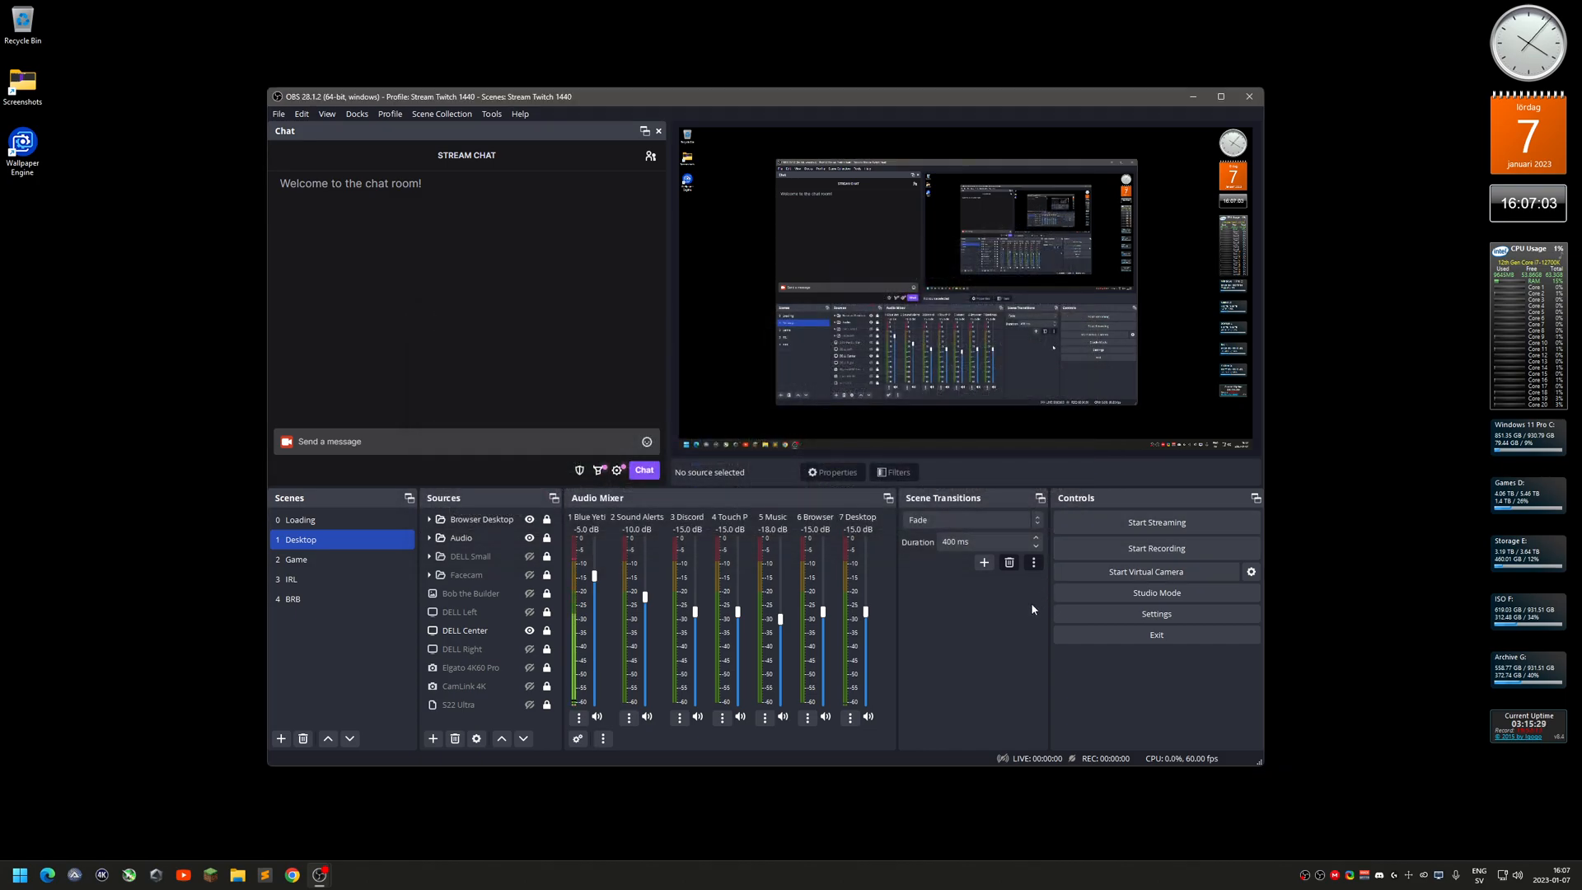